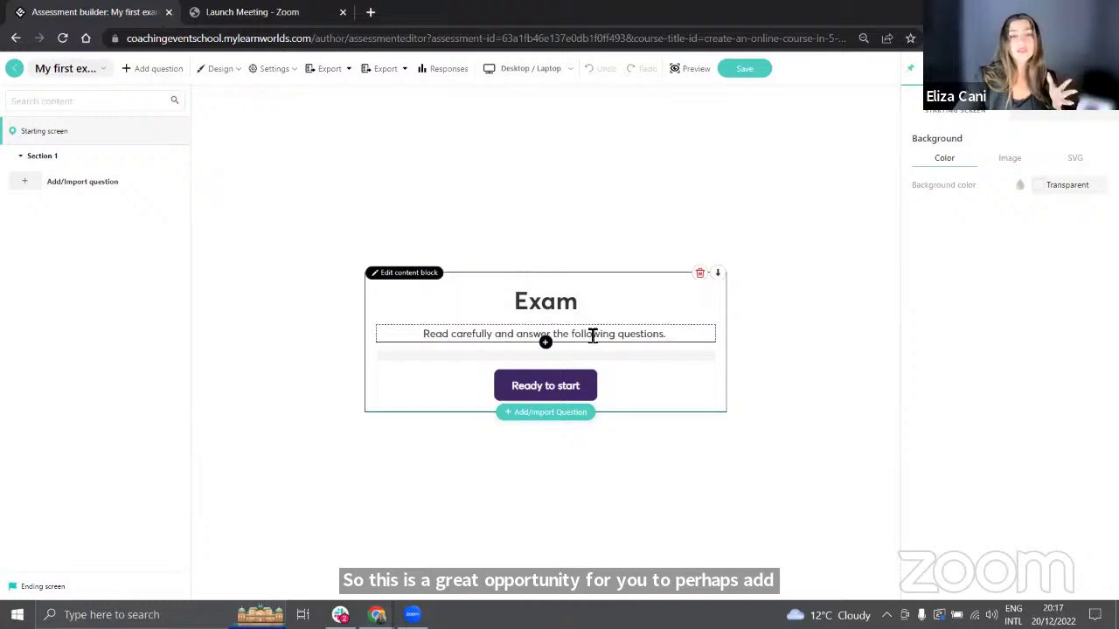
Add a horizontal rectangle screen widget directly below the Exam heading on the starting screen
{"action": "left_click", "coordinate": [545, 320]}
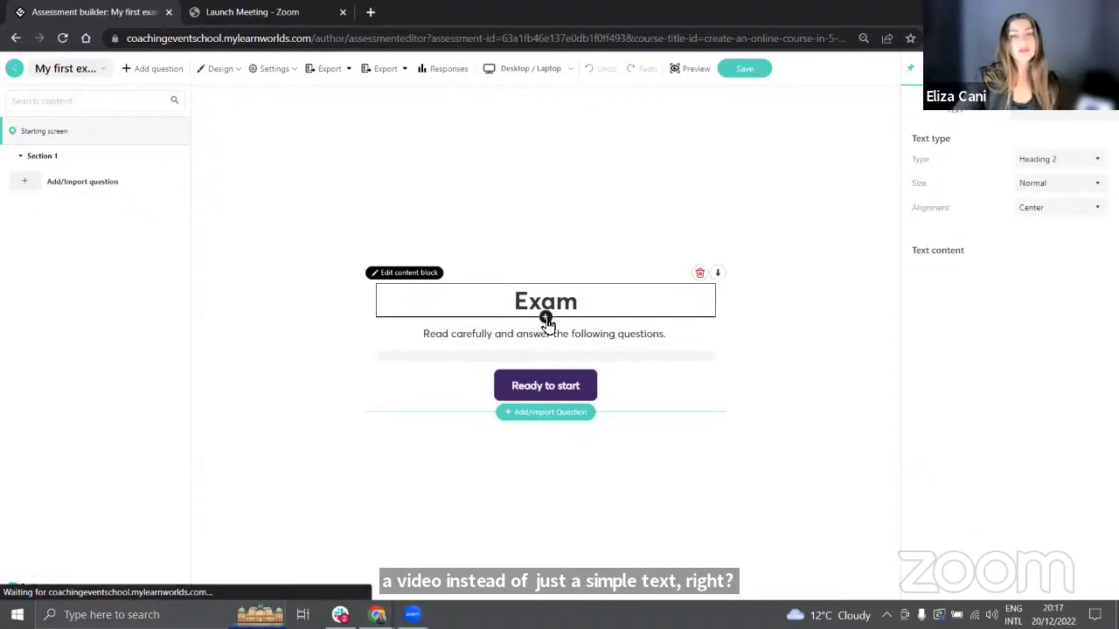
{"action": "left_click", "coordinate": [545, 320]}
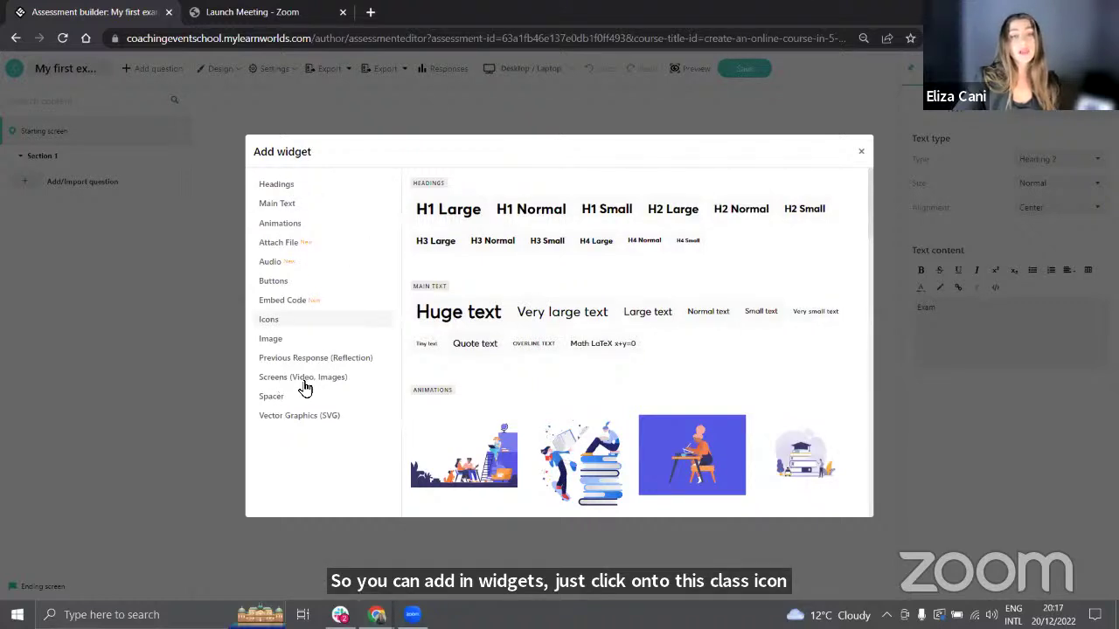
{"action": "left_click", "coordinate": [349, 378]}
{"action": "left_click", "coordinate": [487, 232]}
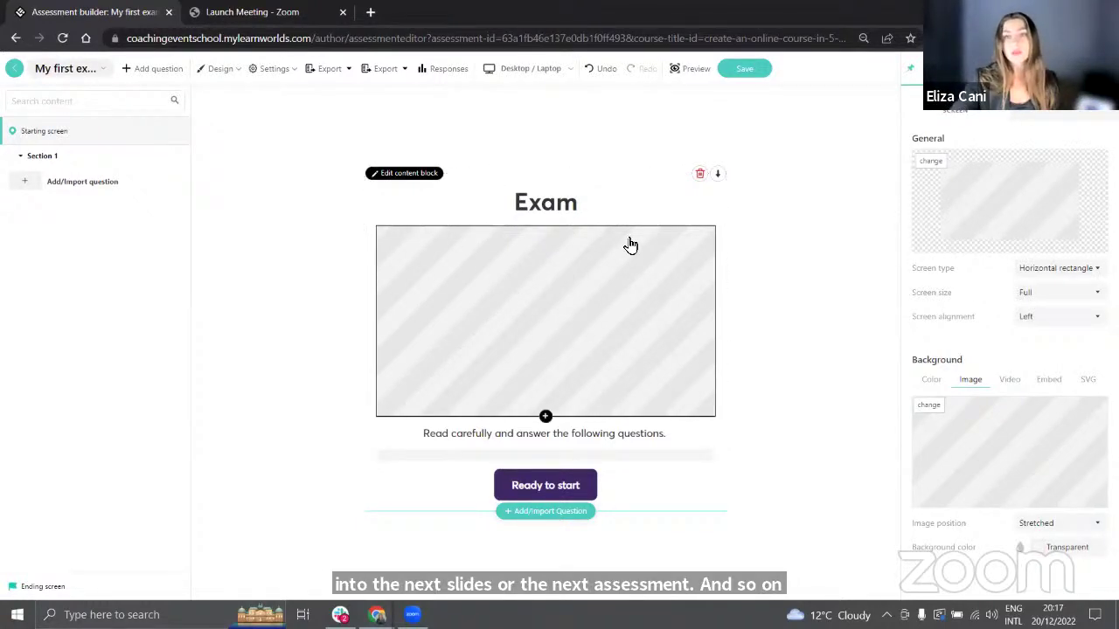
Set the screen's background to the library video assessment event start screen.mp4 from the course Create an online course in 5 days and turn on autoplay
{"action": "left_click", "coordinate": [1012, 382]}
{"action": "scroll", "coordinate": [974, 380], "scroll_direction": "down", "scroll_amount": 1}
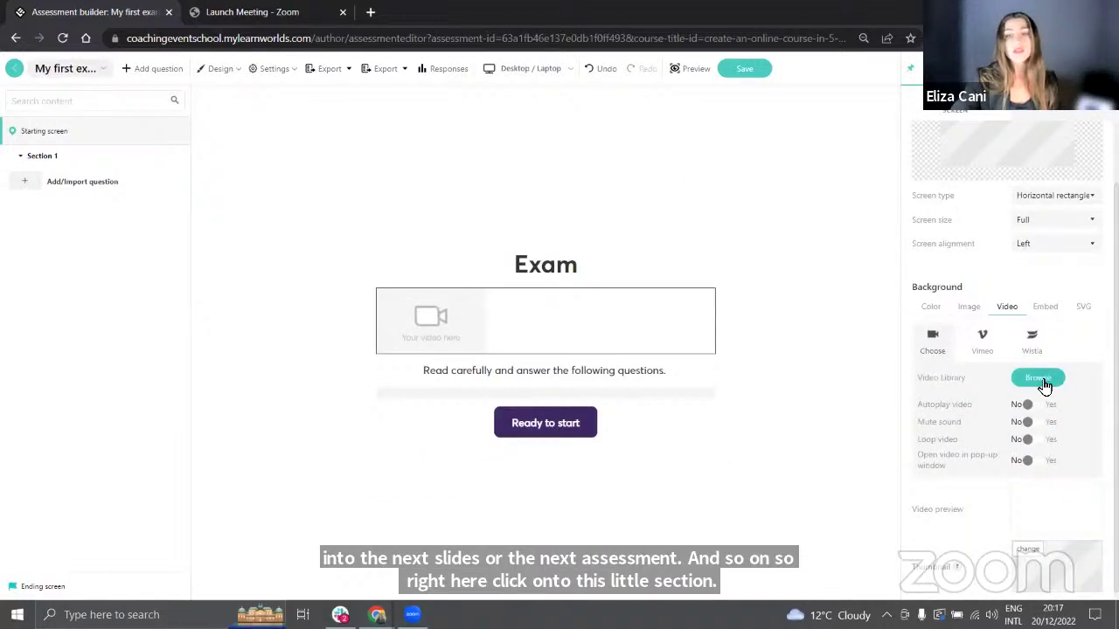
{"action": "left_click", "coordinate": [944, 373]}
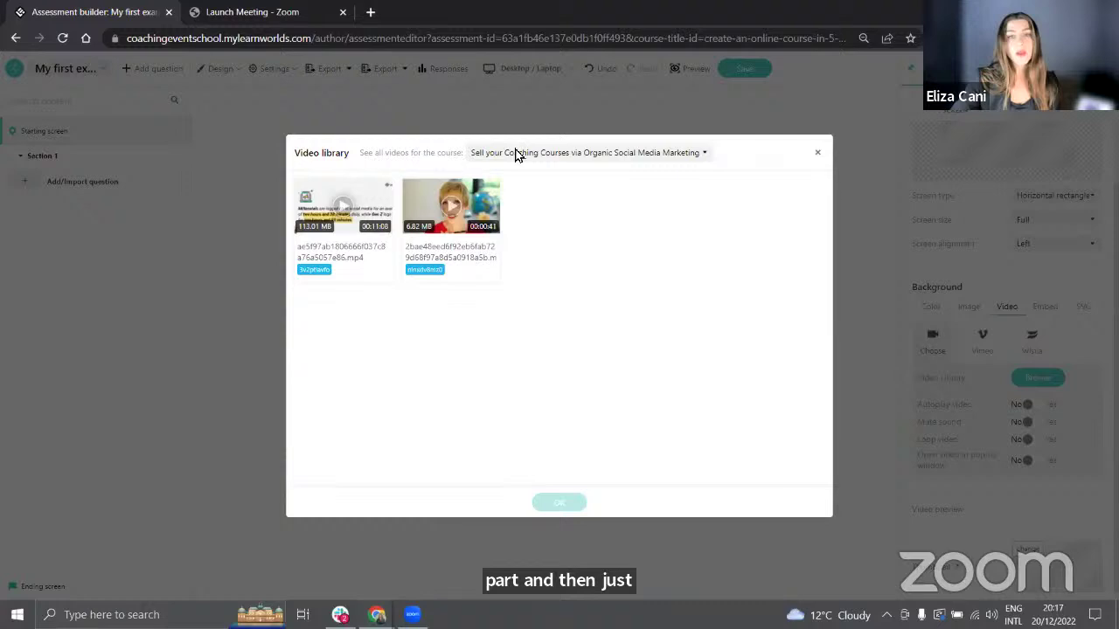
{"action": "left_click", "coordinate": [515, 154]}
{"action": "left_click", "coordinate": [523, 192]}
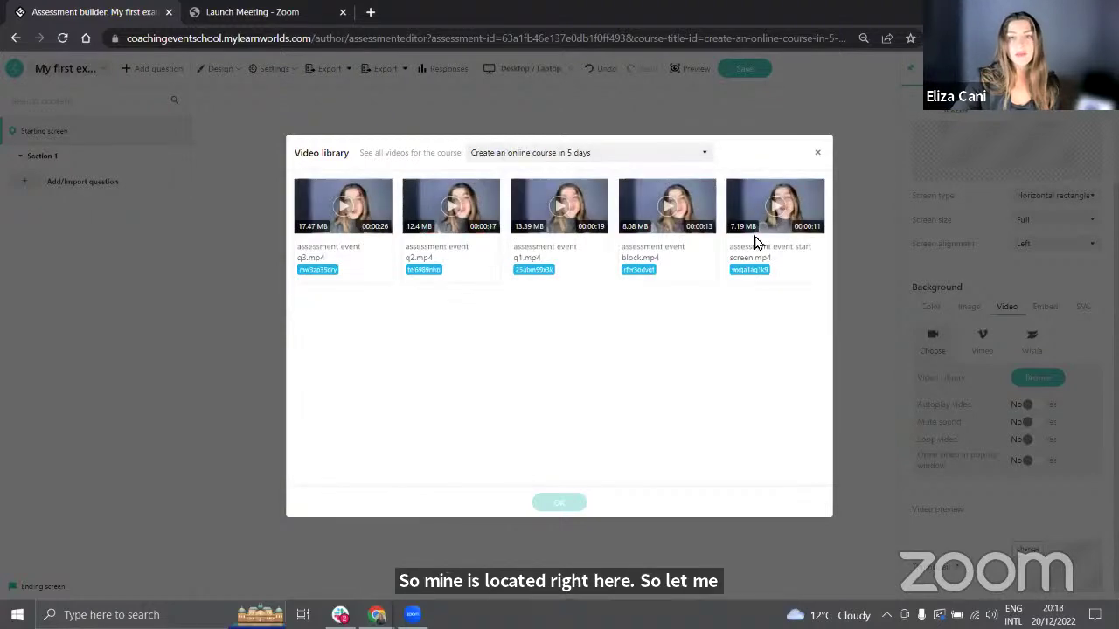
{"action": "left_click", "coordinate": [774, 210]}
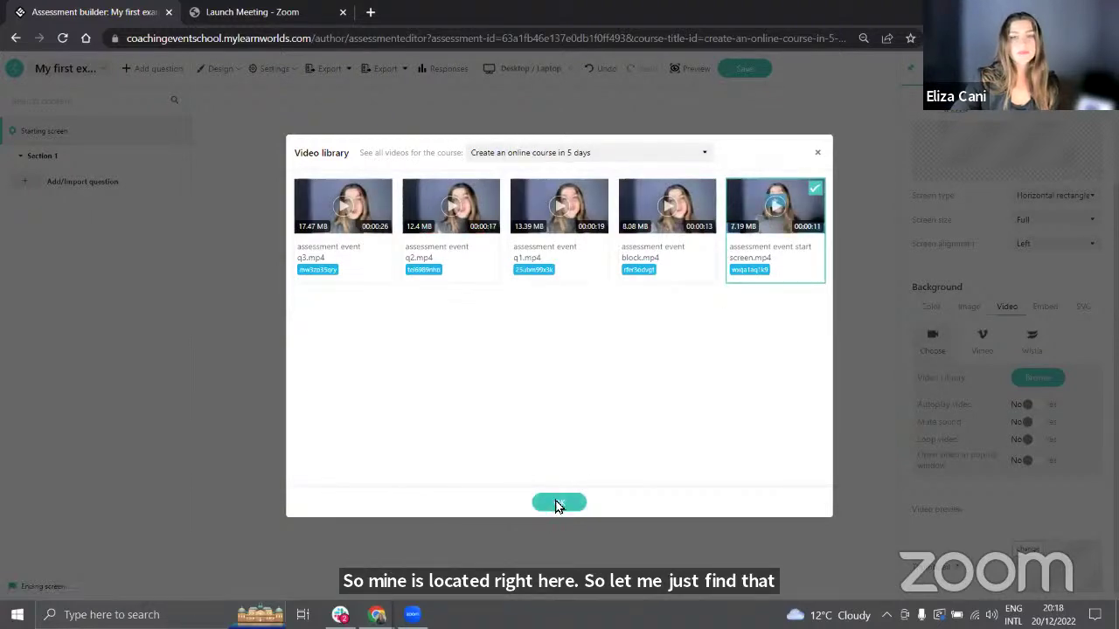
{"action": "left_click", "coordinate": [559, 502]}
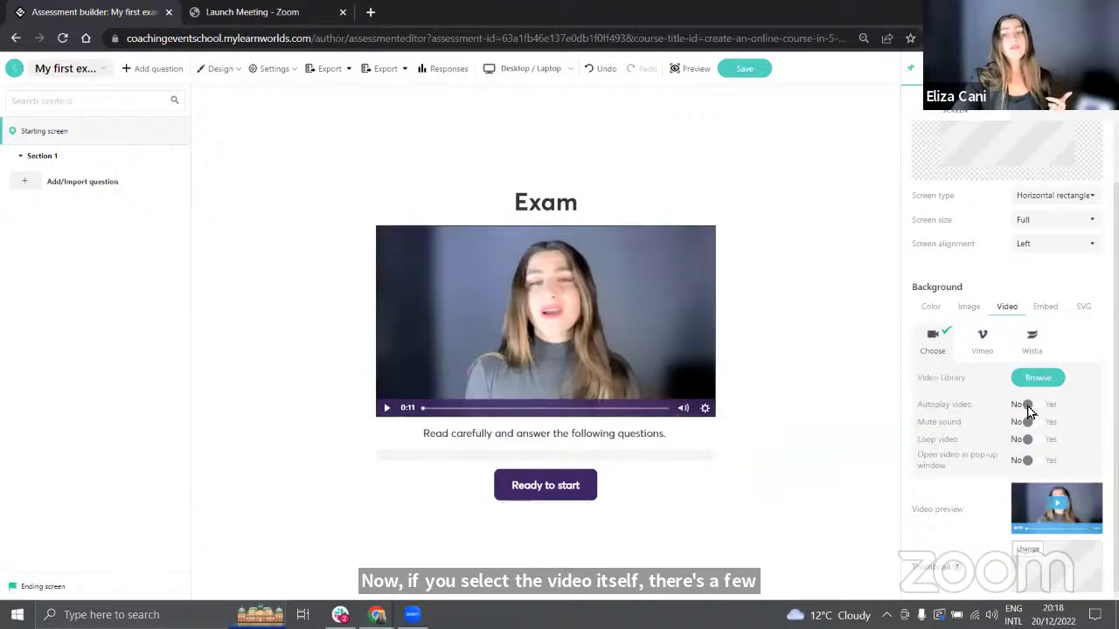
{"action": "left_click", "coordinate": [1067, 411]}
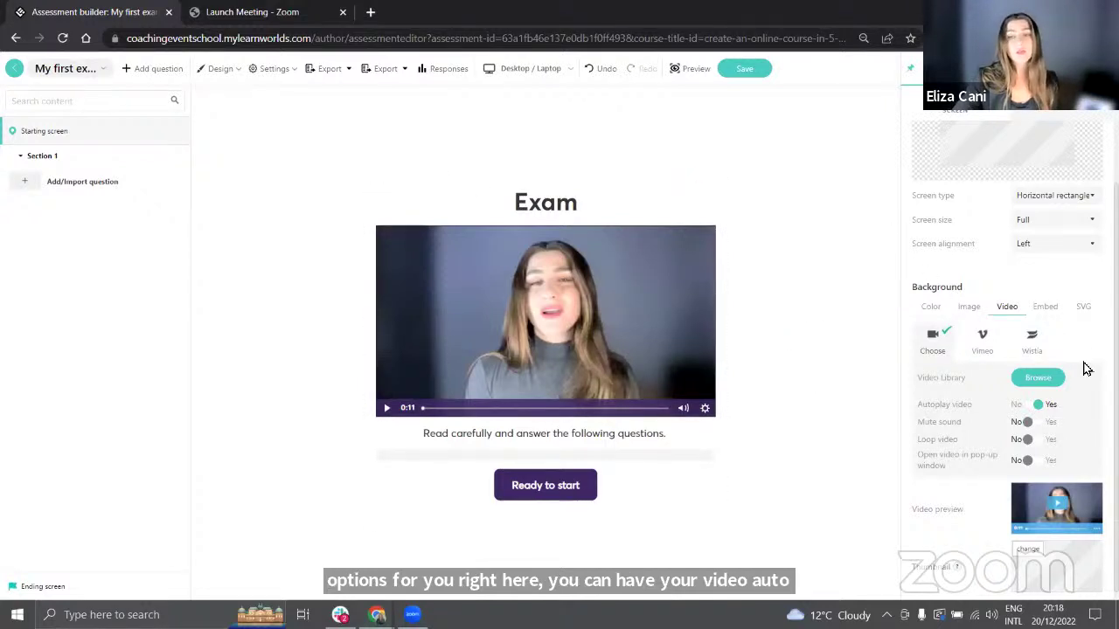
Delete the "Read carefully and answer the following questions." text from the starting screen
{"action": "left_click", "coordinate": [578, 437]}
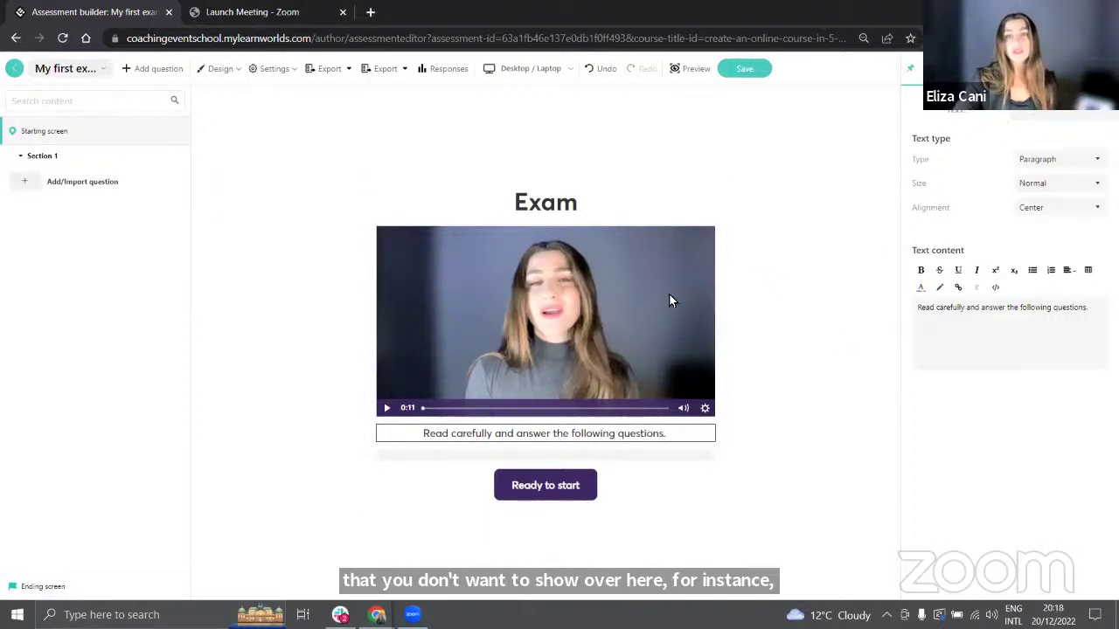
{"action": "key", "text": "Delete"}
{"action": "key", "text": "Return"}
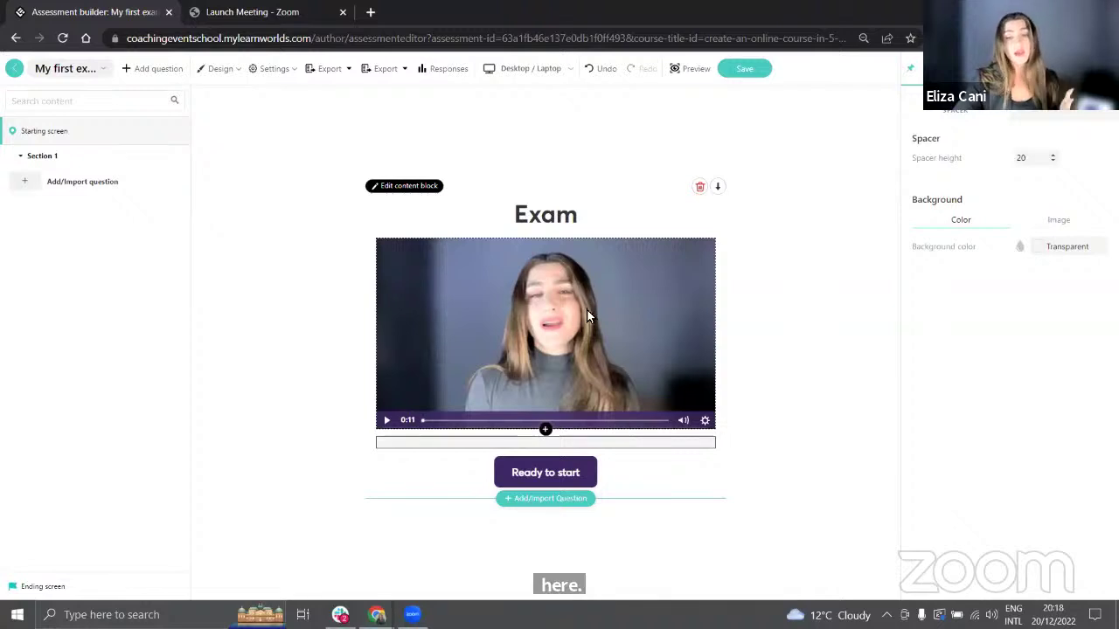
Clear the Exam heading above the video and delete its text widget from the starting screen
{"action": "left_click", "coordinate": [561, 208]}
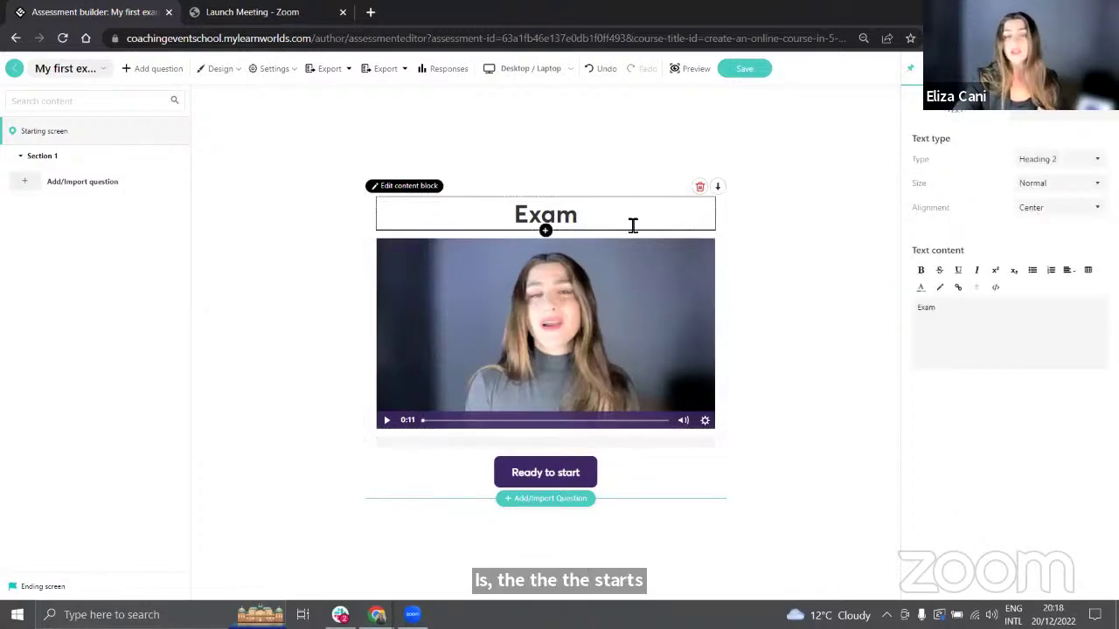
{"action": "key", "text": "BackSpace"}
{"action": "key", "text": "BackSpace"}
{"action": "key", "text": "BackSpace"}
{"action": "key", "text": "BackSpace"}
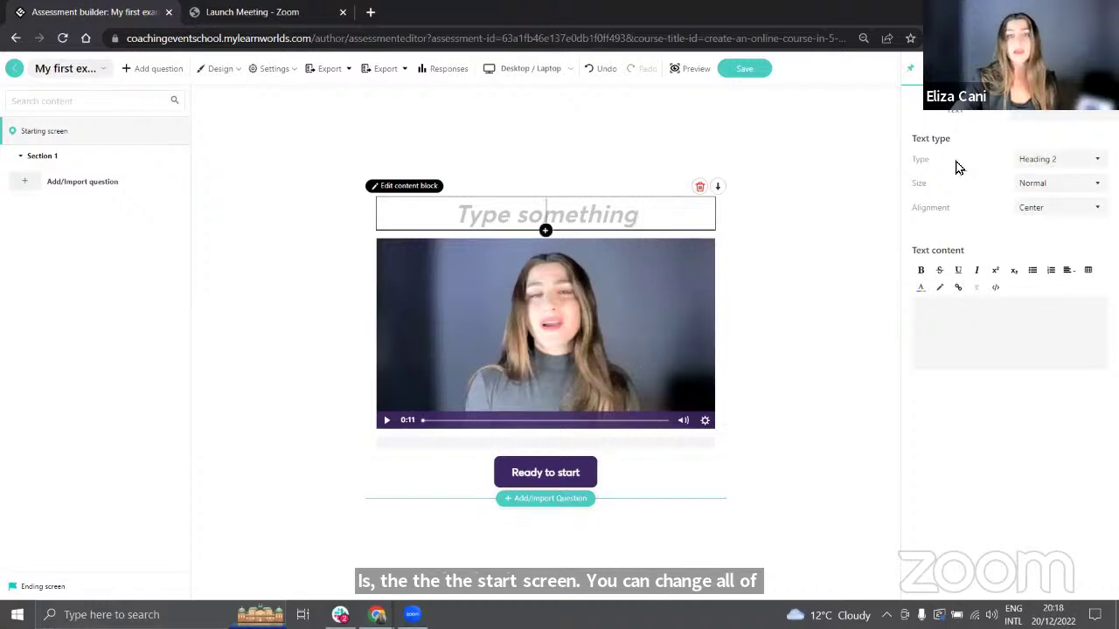
{"action": "key", "text": "BackSpace"}
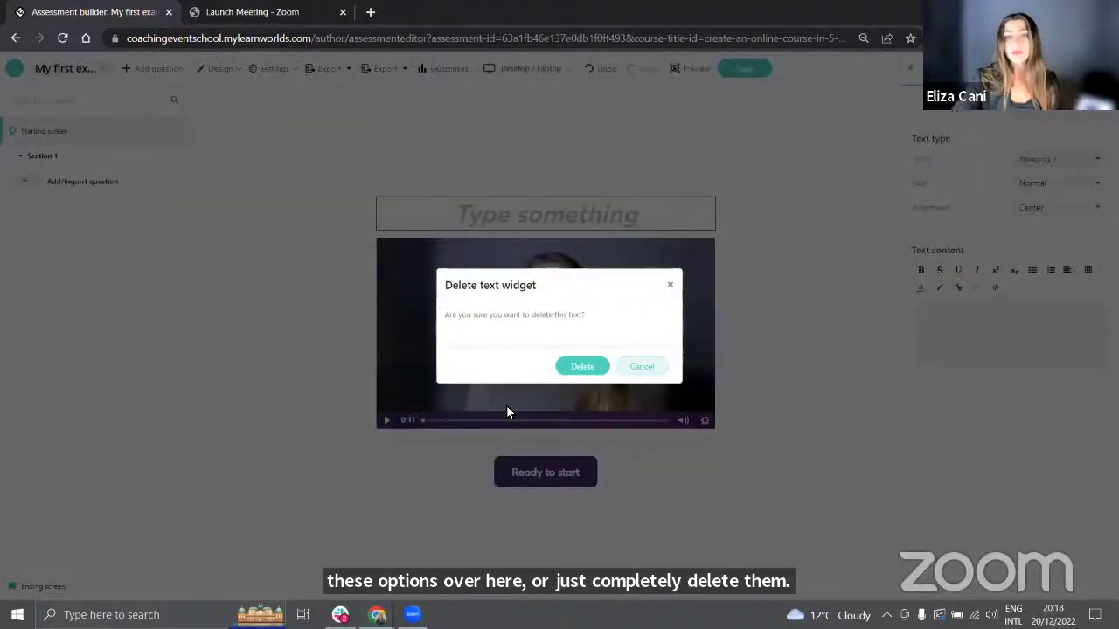
{"action": "left_click", "coordinate": [583, 366]}
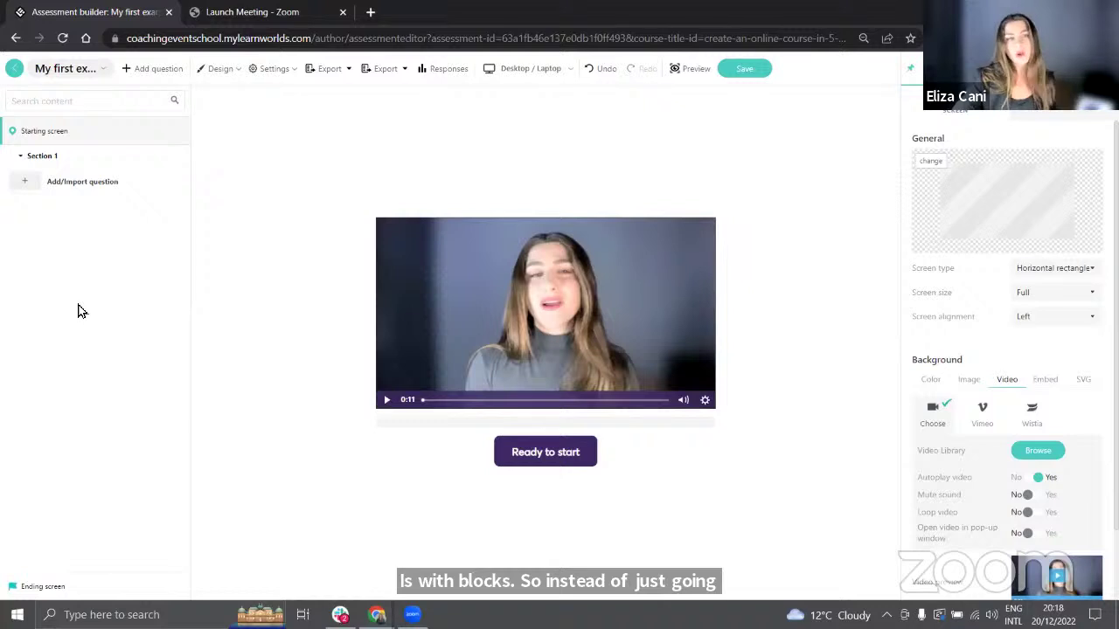
Add the content block with video, title and description to Section 1 and delete its tablet screen widget
{"action": "left_click", "coordinate": [86, 191]}
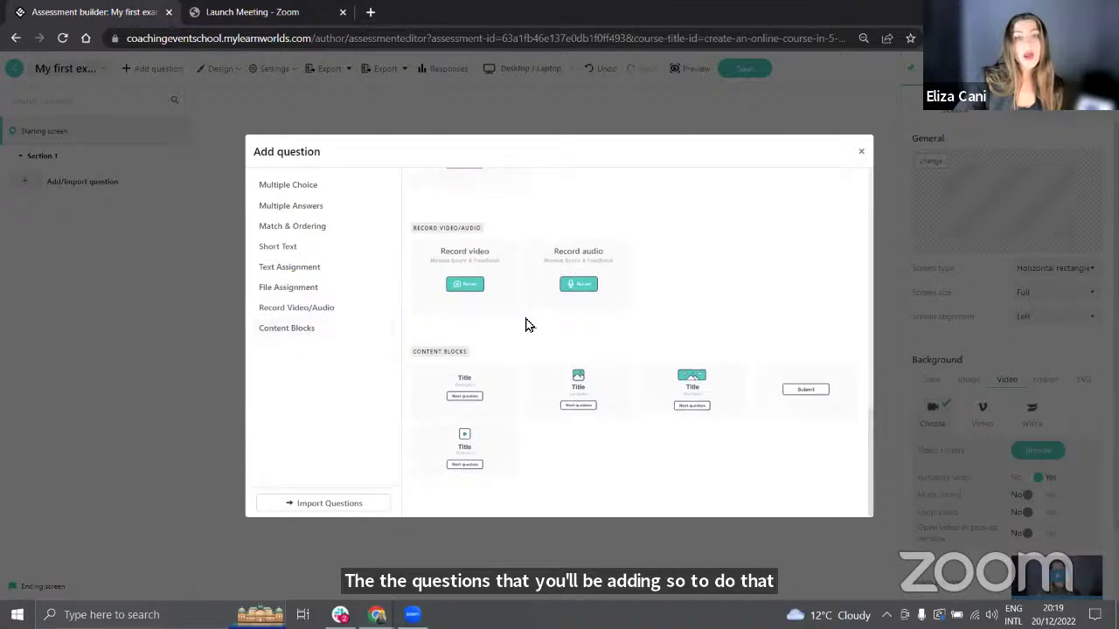
{"action": "left_click", "coordinate": [478, 456]}
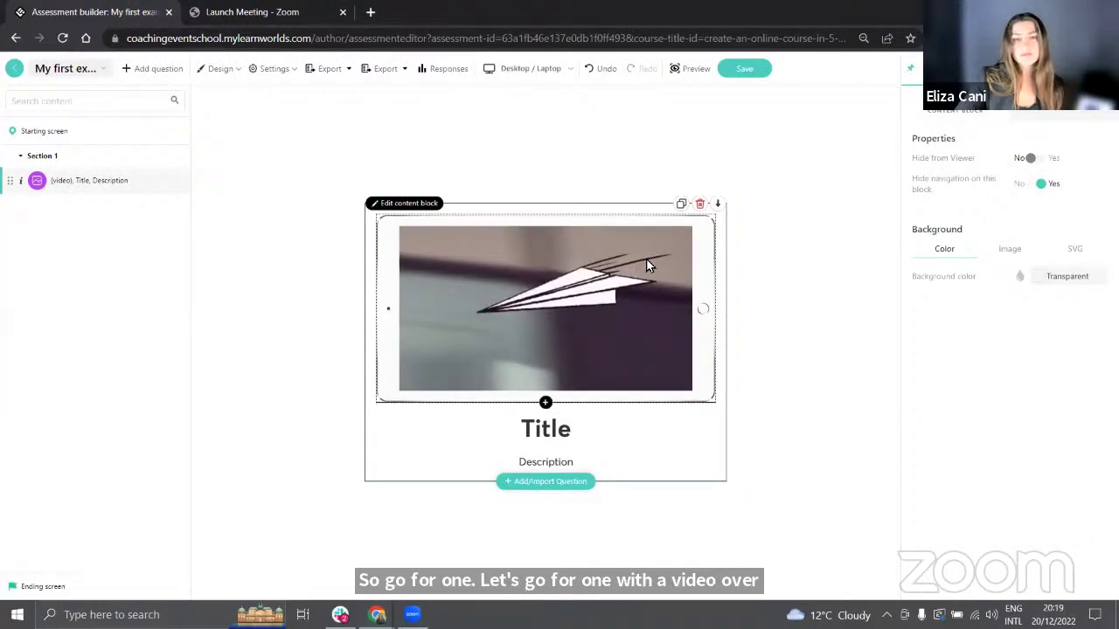
{"action": "key", "text": "Delete"}
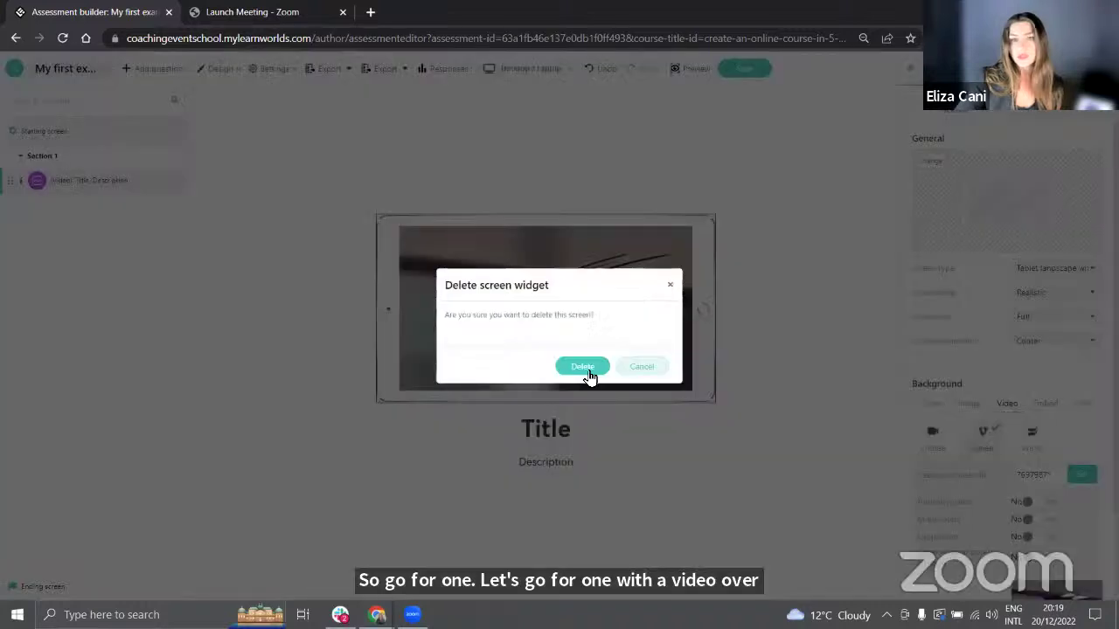
{"action": "left_click", "coordinate": [582, 366]}
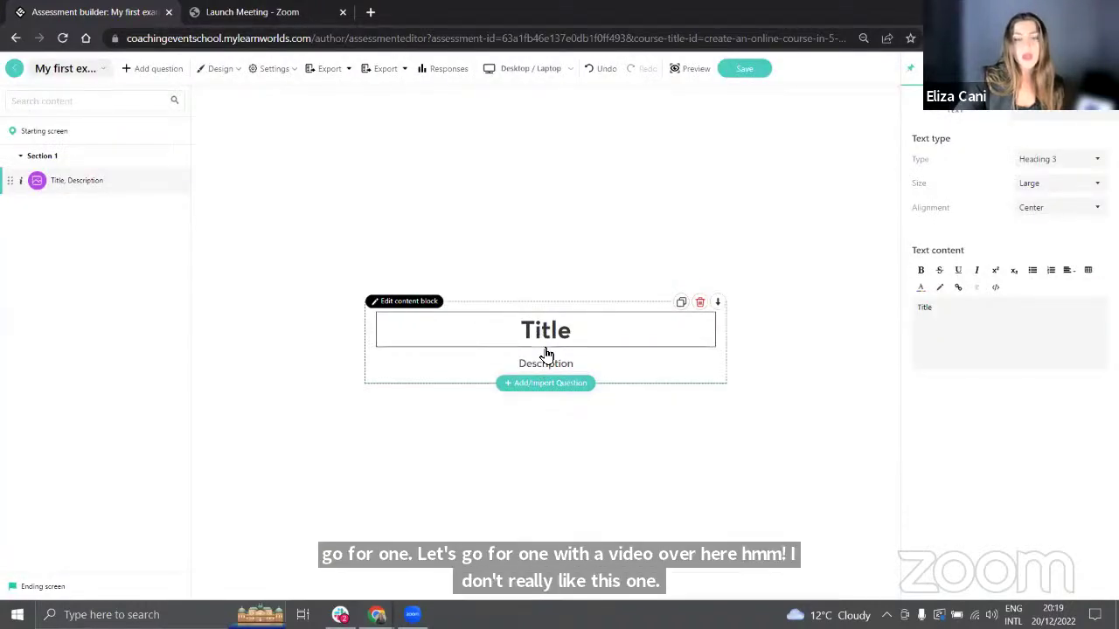
Insert a horizontal rectangle screen widget between the content block's title and description
{"action": "left_click", "coordinate": [545, 348]}
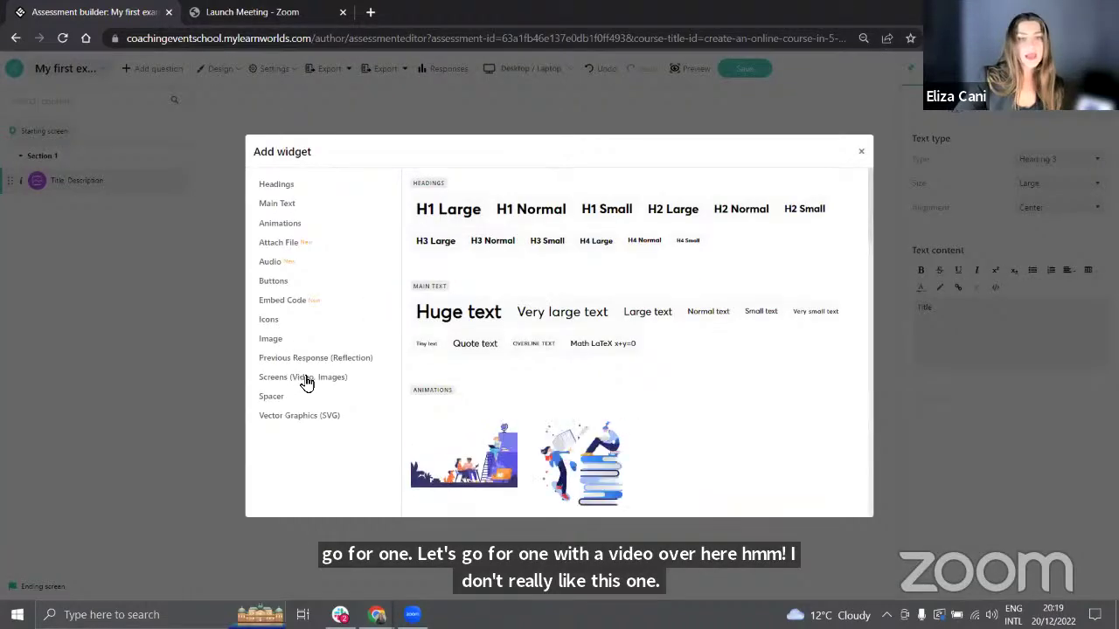
{"action": "left_click", "coordinate": [303, 380]}
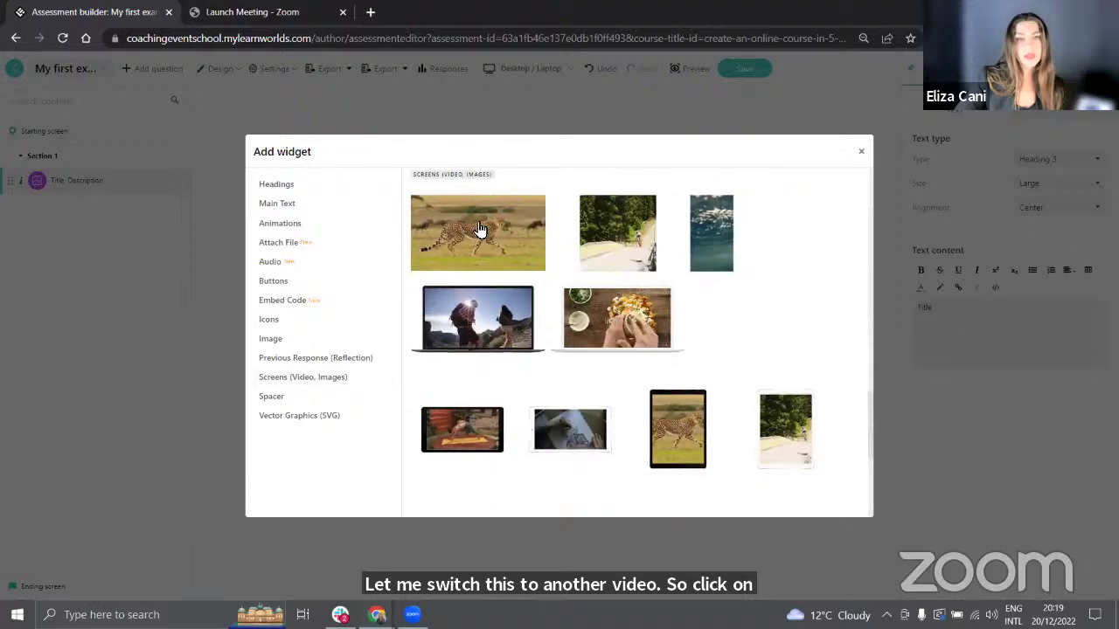
{"action": "left_click", "coordinate": [572, 317]}
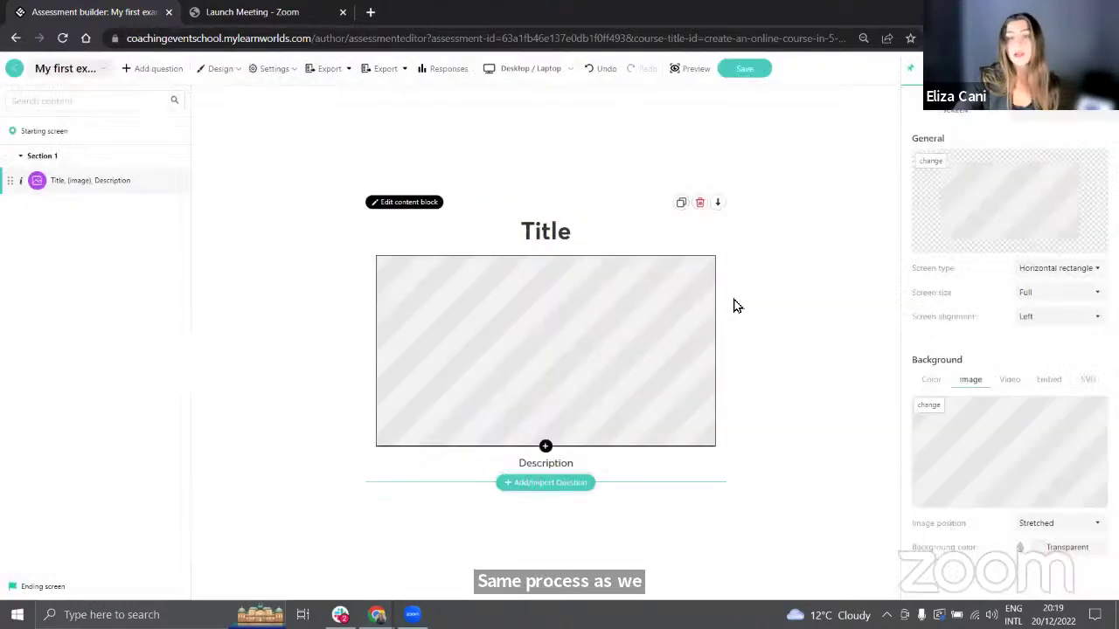
Set the new screen's background to the library video assessment event block.mp4 from the course Create an online course in 5 days
{"action": "left_click", "coordinate": [1010, 395]}
{"action": "left_click", "coordinate": [1039, 451]}
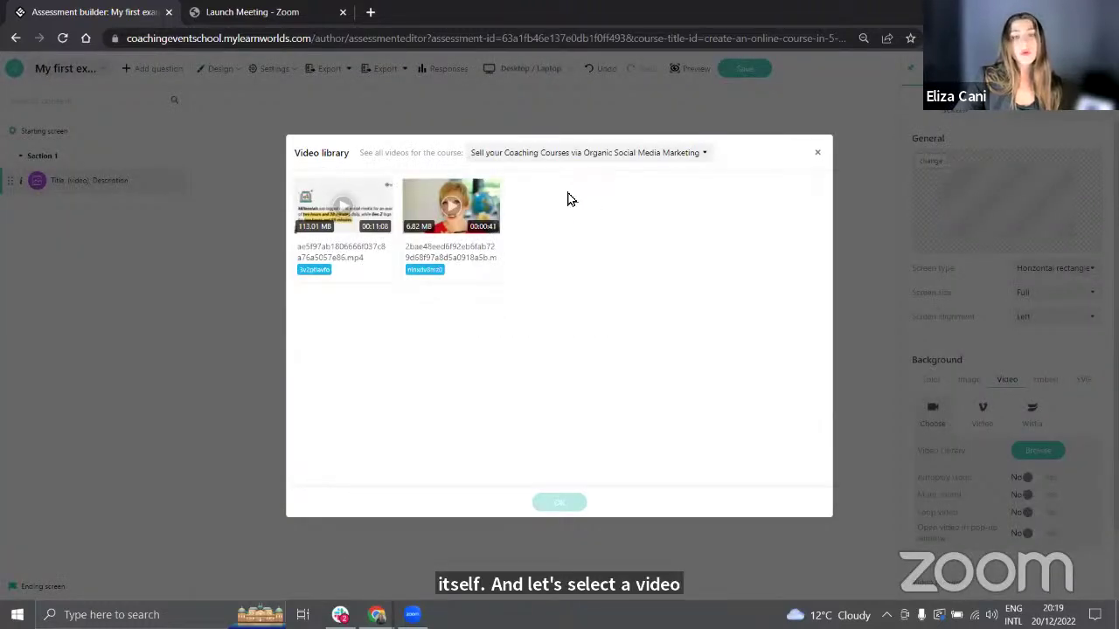
{"action": "left_click", "coordinate": [587, 153]}
{"action": "left_click", "coordinate": [569, 199]}
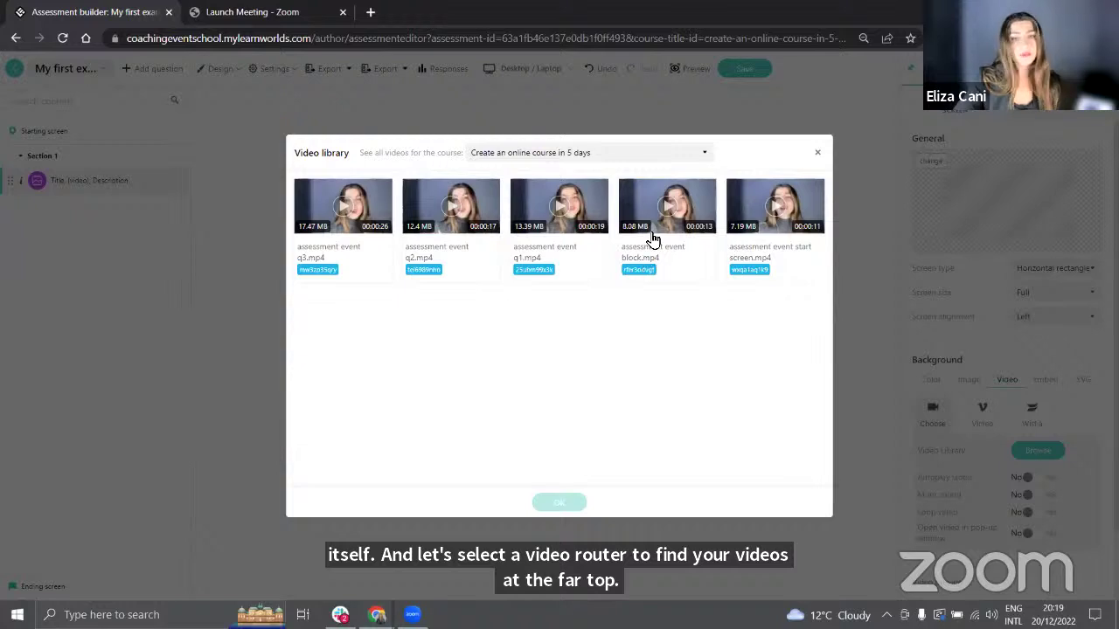
{"action": "left_click", "coordinate": [655, 226]}
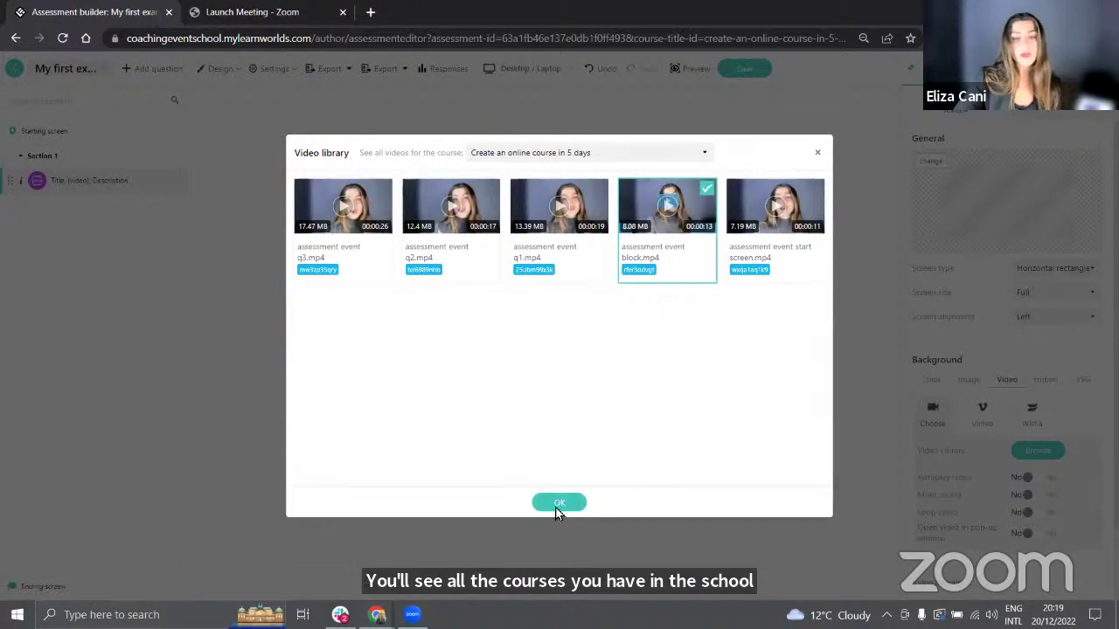
{"action": "left_click", "coordinate": [559, 503]}
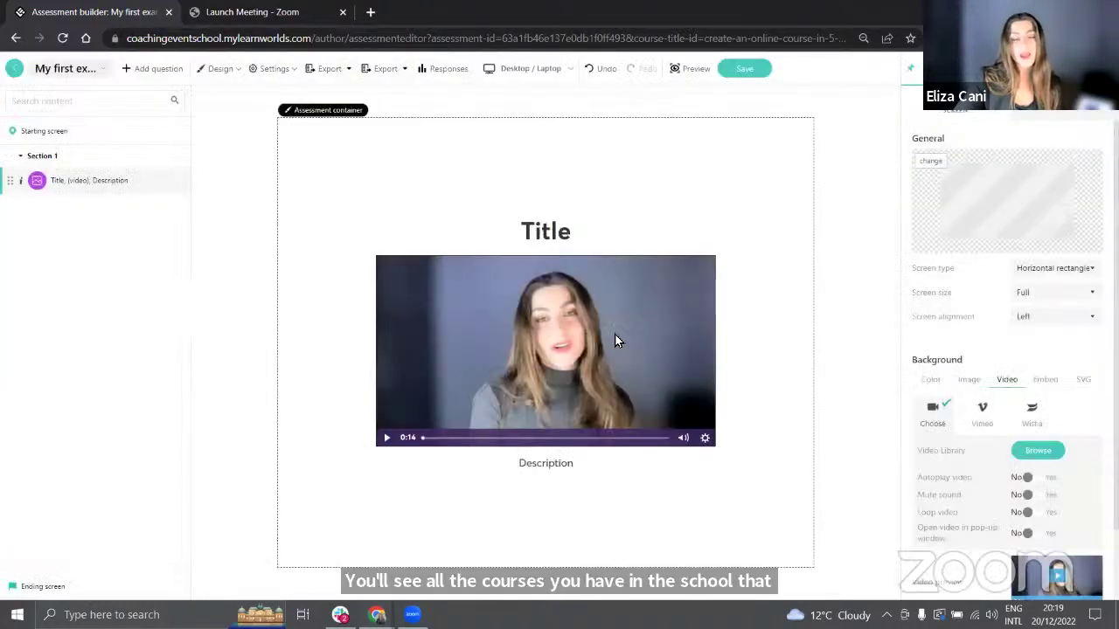
Clear the Title heading above the content block's video and delete its text widget
{"action": "left_click", "coordinate": [584, 234]}
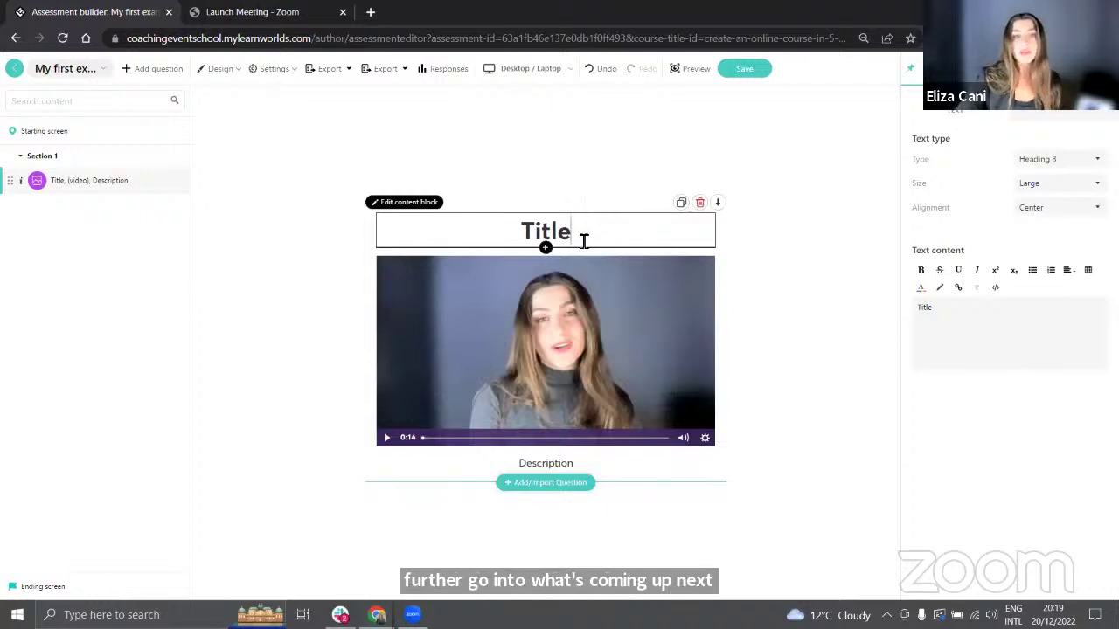
{"action": "key", "text": "BackSpace"}
{"action": "key", "text": "BackSpace"}
{"action": "key", "text": "BackSpace"}
{"action": "key", "text": "BackSpace"}
{"action": "key", "text": "BackSpace"}
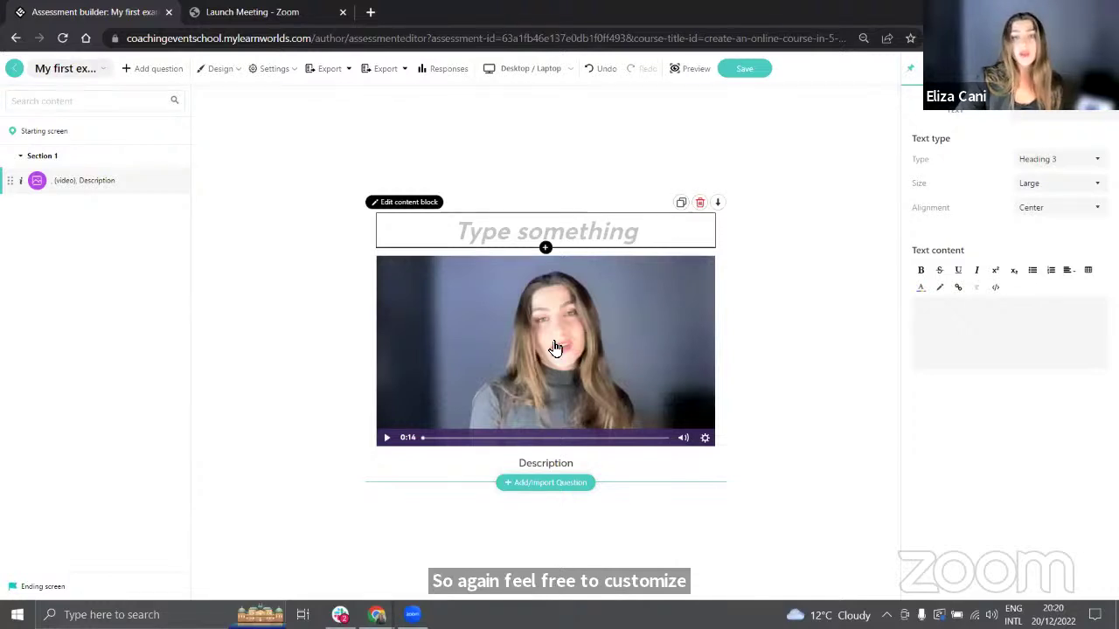
{"action": "left_click", "coordinate": [699, 202]}
{"action": "left_click", "coordinate": [579, 364]}
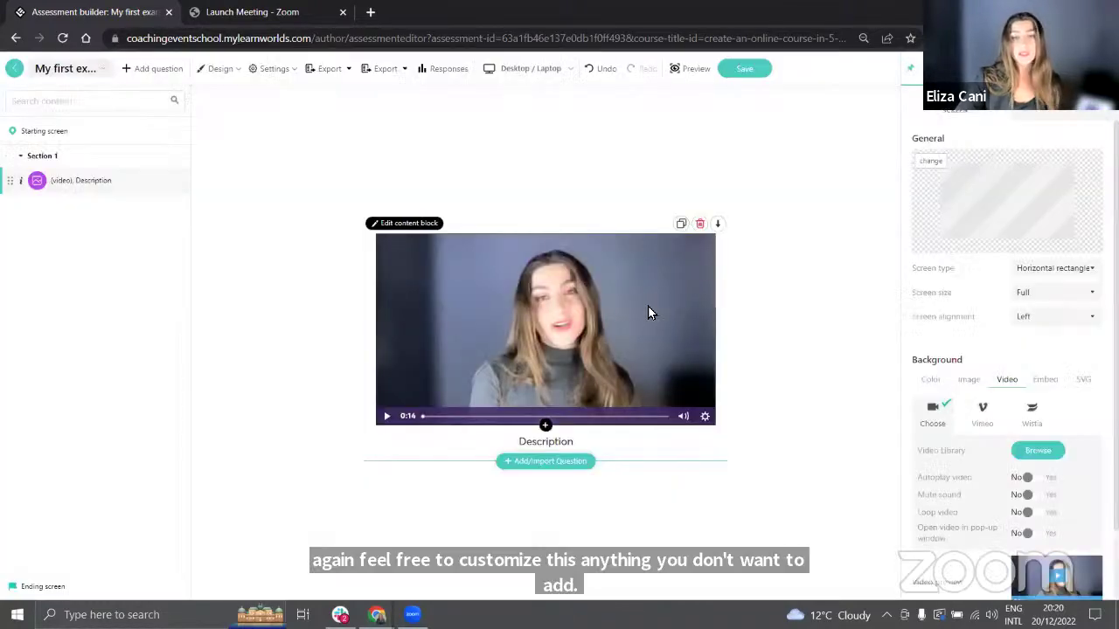
Add a Continue button widget below the description in the content block
{"action": "left_click", "coordinate": [549, 459]}
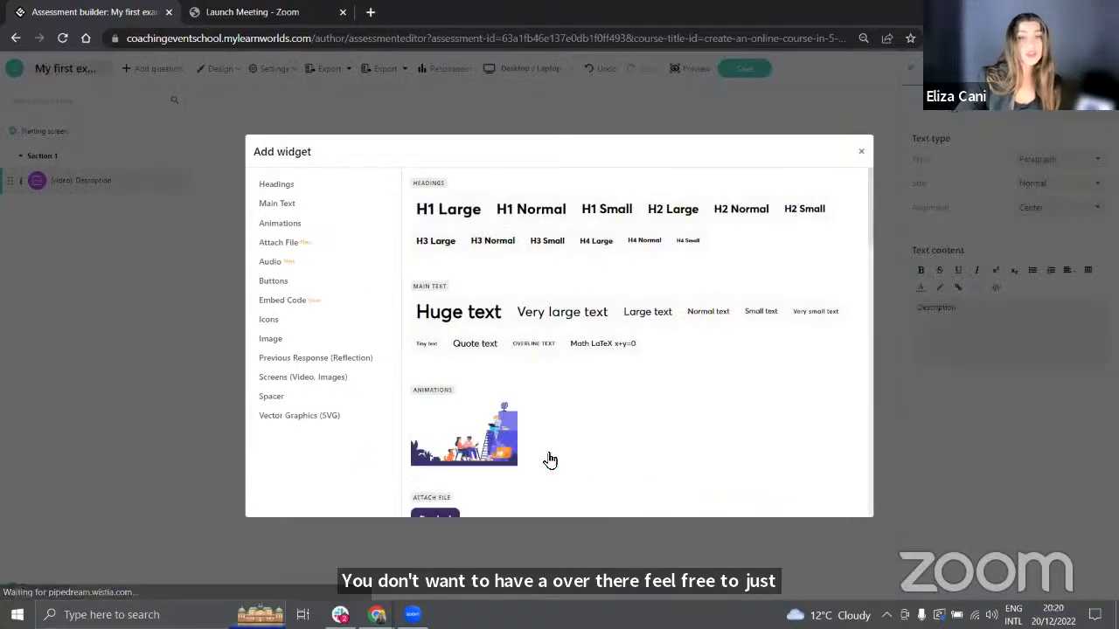
{"action": "left_click", "coordinate": [285, 281]}
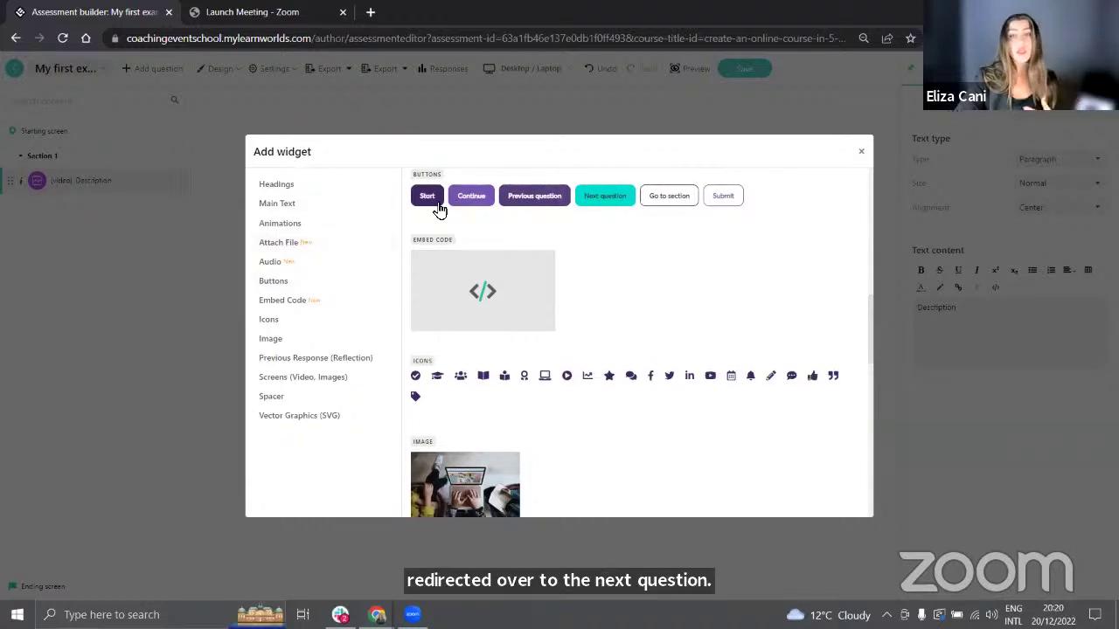
{"action": "left_click", "coordinate": [472, 198]}
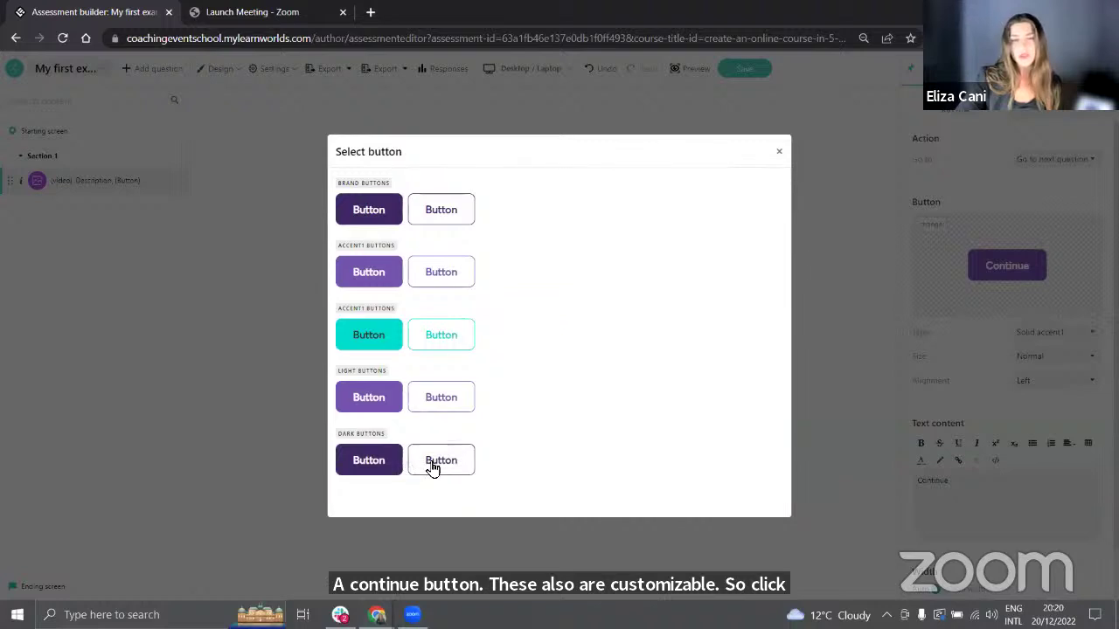
Change the Continue button to the Outline dark style and set its alignment to Center
{"action": "left_click", "coordinate": [452, 463]}
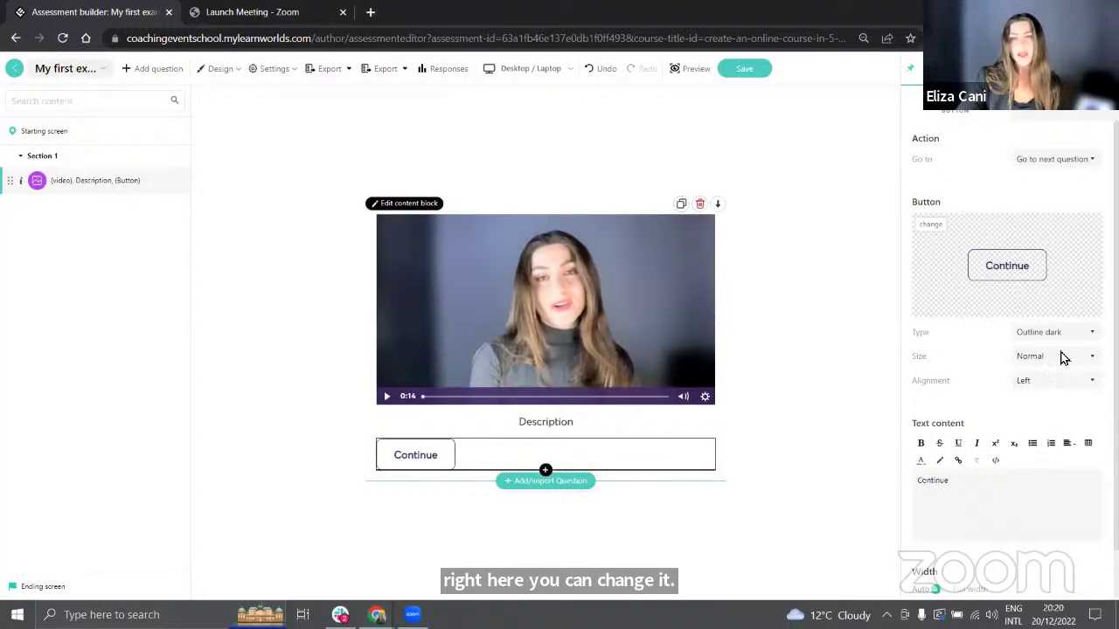
{"action": "left_click", "coordinate": [1056, 380]}
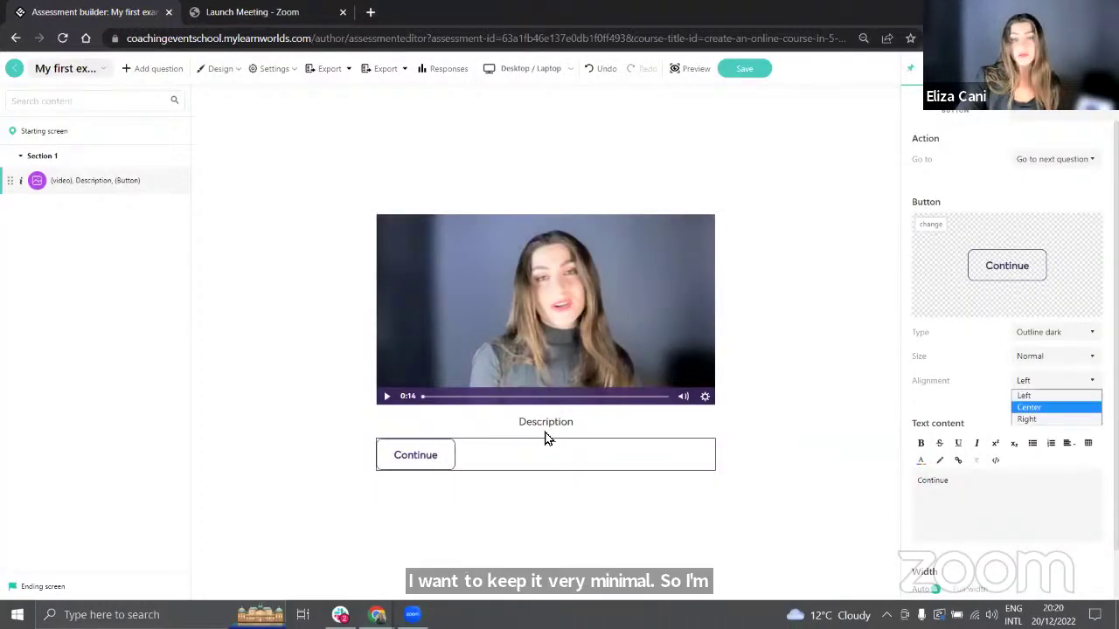
{"action": "left_click", "coordinate": [1030, 407]}
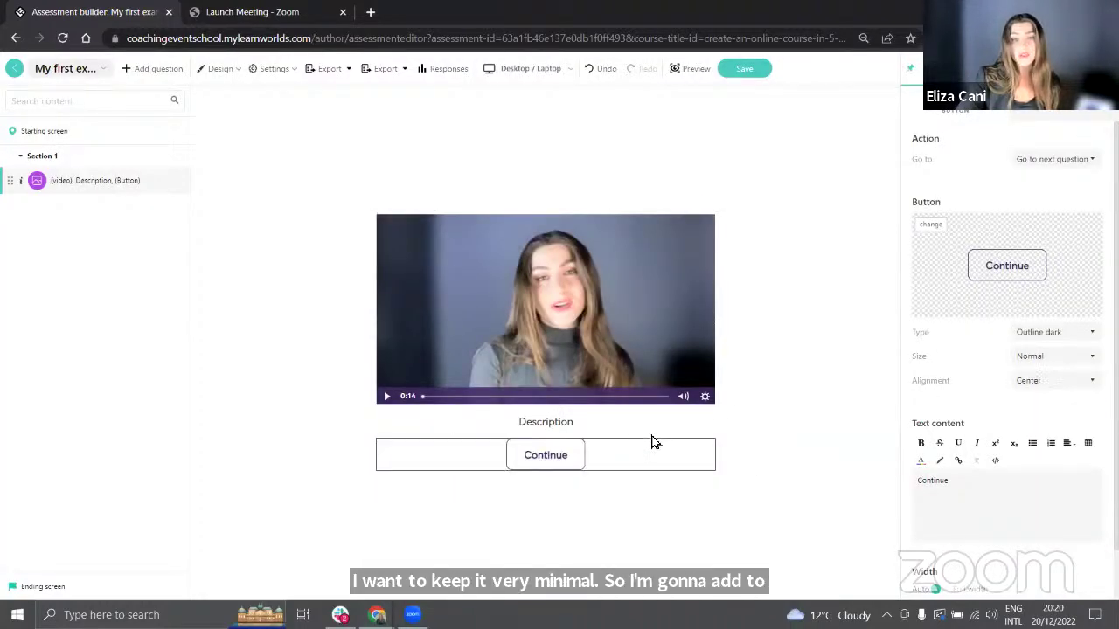
Check which Go to actions are available for the Continue button
{"action": "left_click", "coordinate": [1067, 165]}
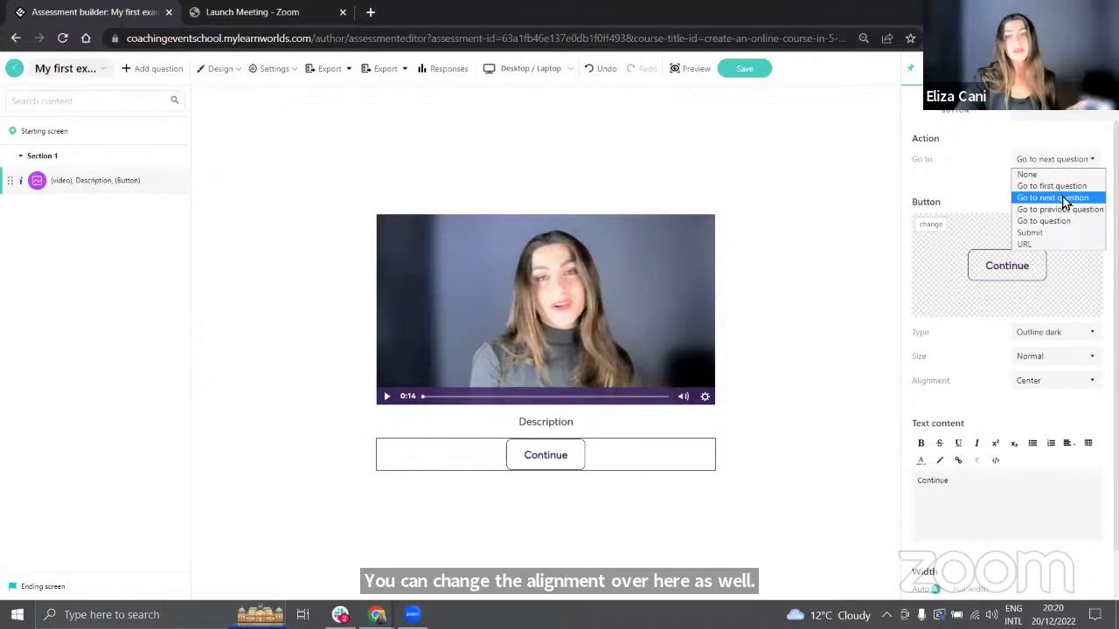
{"action": "left_click", "coordinate": [777, 310]}
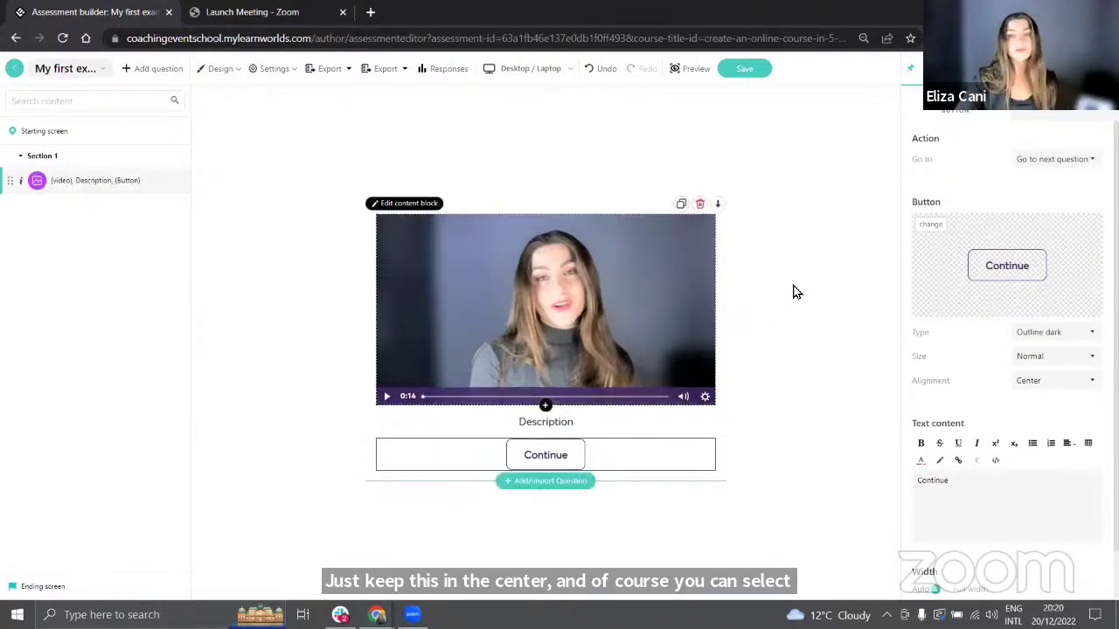
{"action": "left_click", "coordinate": [677, 130]}
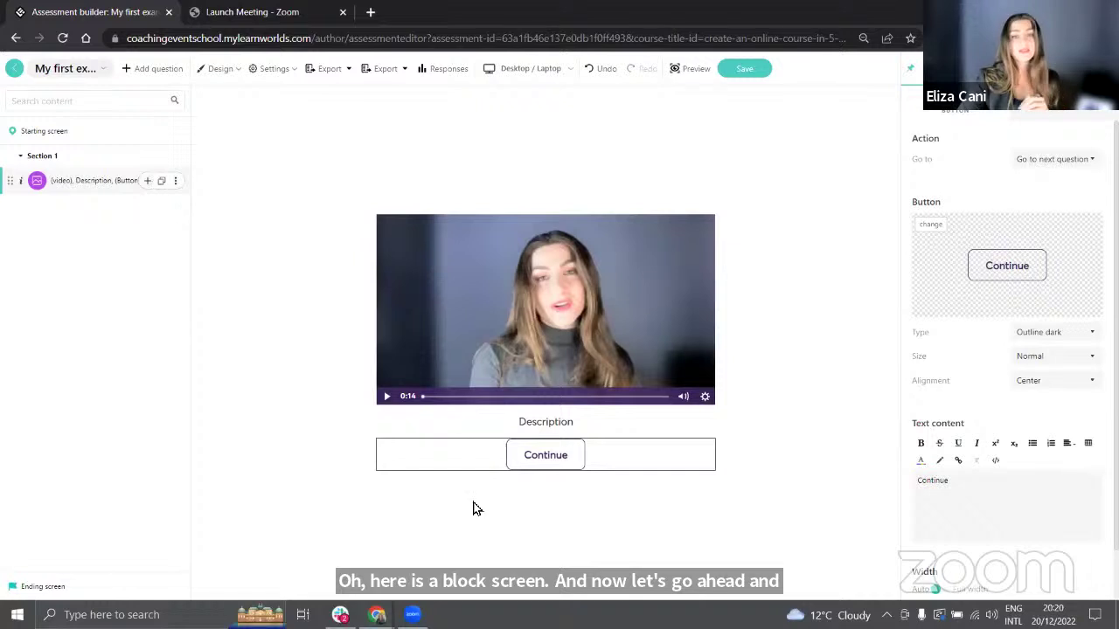
Add a True / False multiple-choice question after the video content block in Section 1
{"action": "mouse_move", "coordinate": [543, 494]}
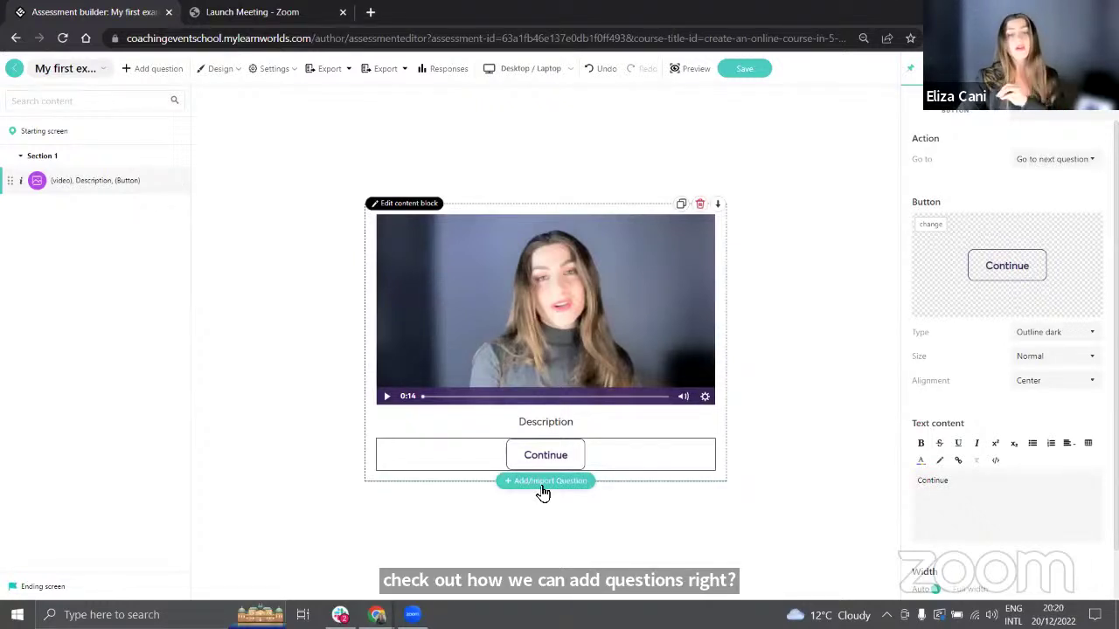
{"action": "left_click", "coordinate": [148, 181]}
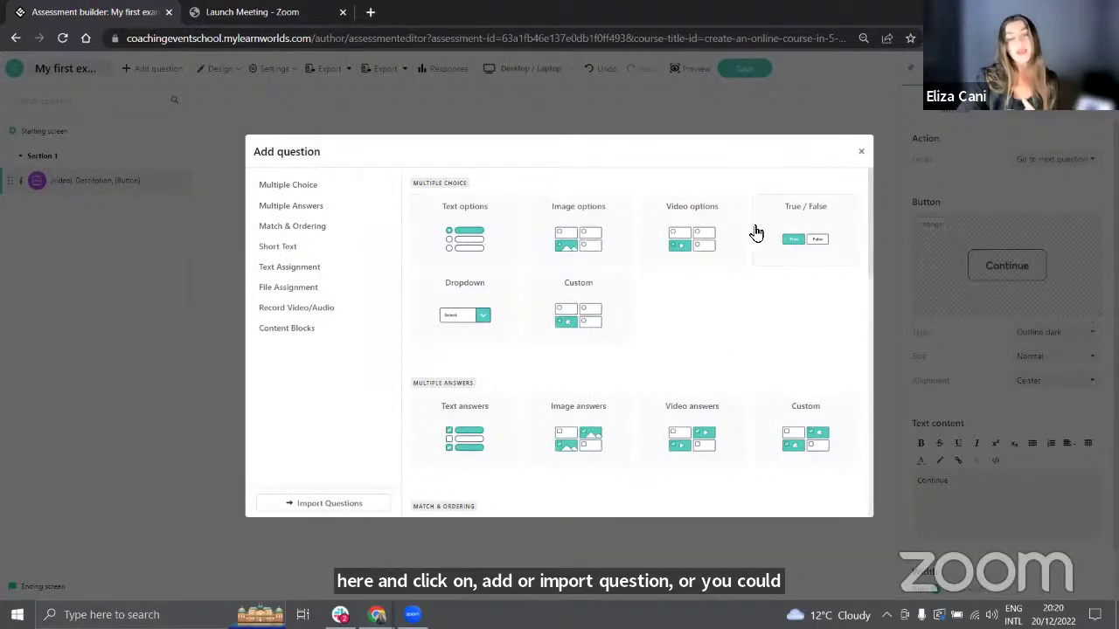
{"action": "left_click", "coordinate": [819, 236]}
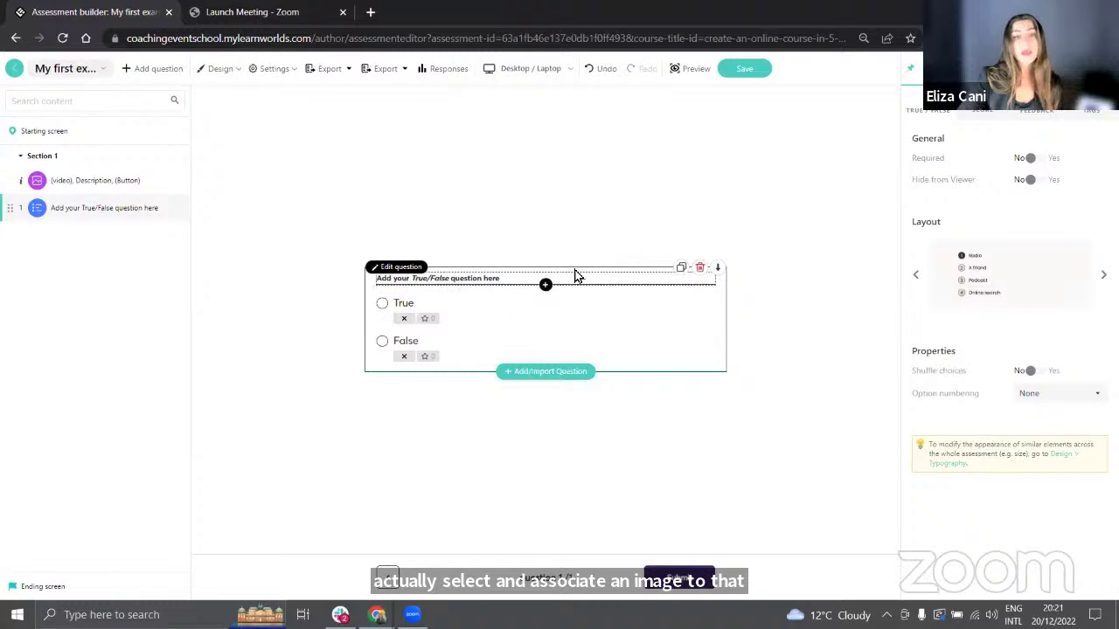
Insert a horizontal rectangle screen widget below the True/False question's text
{"action": "left_click", "coordinate": [495, 281]}
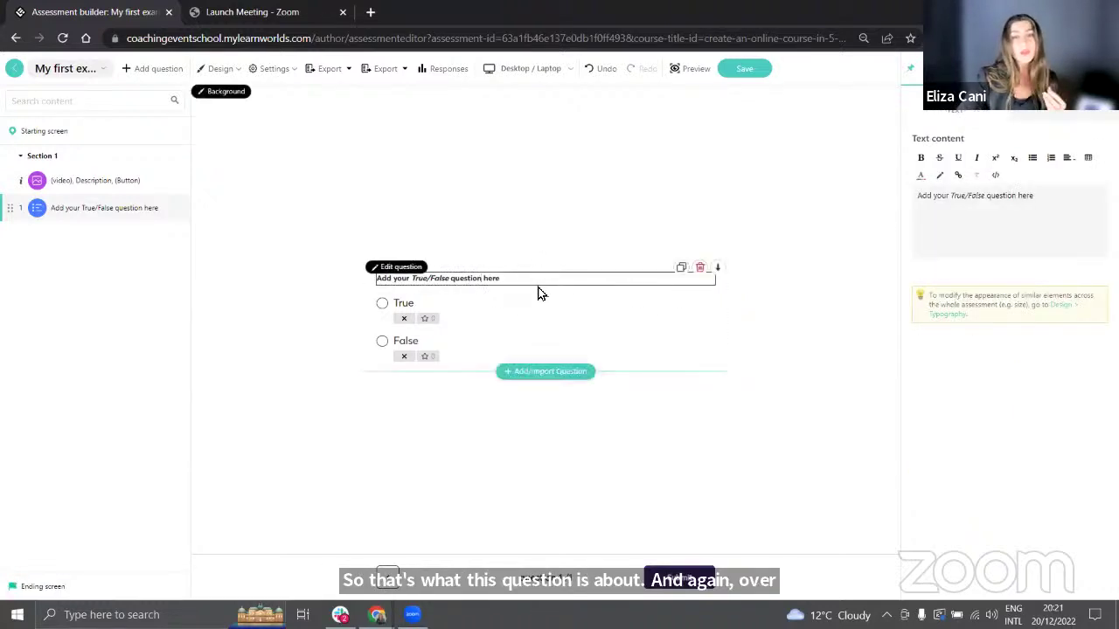
{"action": "left_click", "coordinate": [546, 287]}
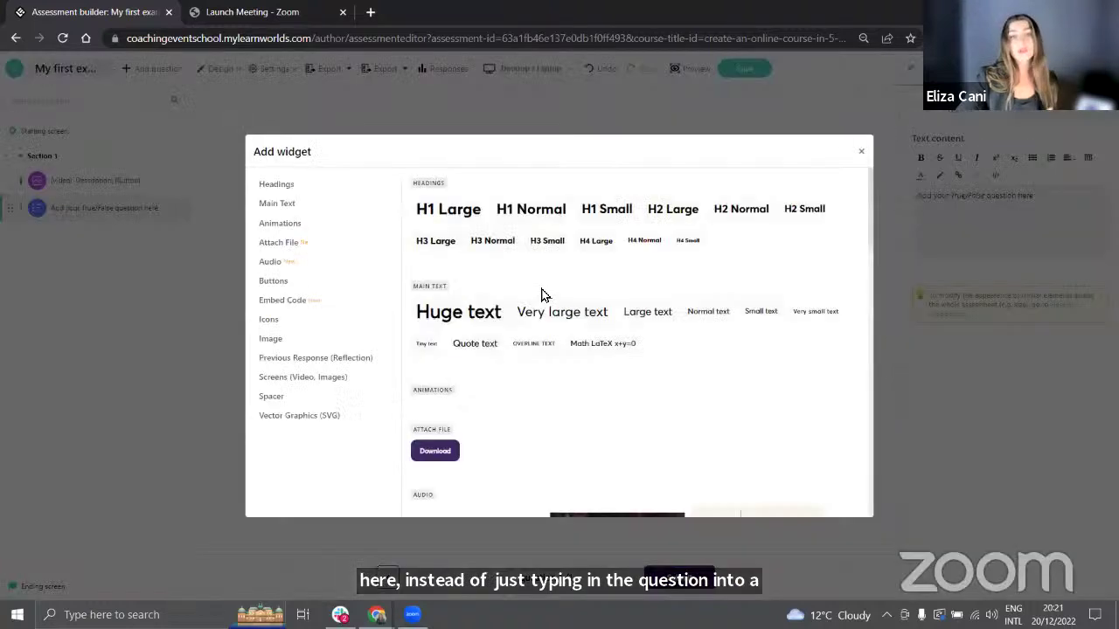
{"action": "left_click", "coordinate": [323, 387]}
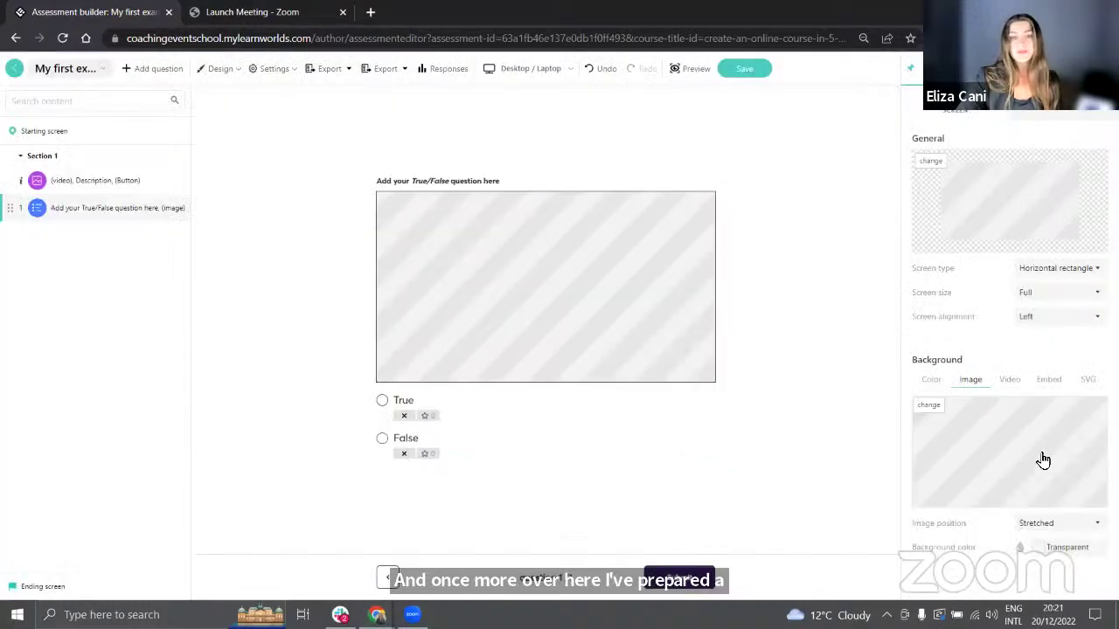
Set the screen's background to the library video assessment event q1.mp4 from the course Create an online course in 5 days and enable autoplay
{"action": "left_click", "coordinate": [1007, 379]}
{"action": "left_click", "coordinate": [1039, 450]}
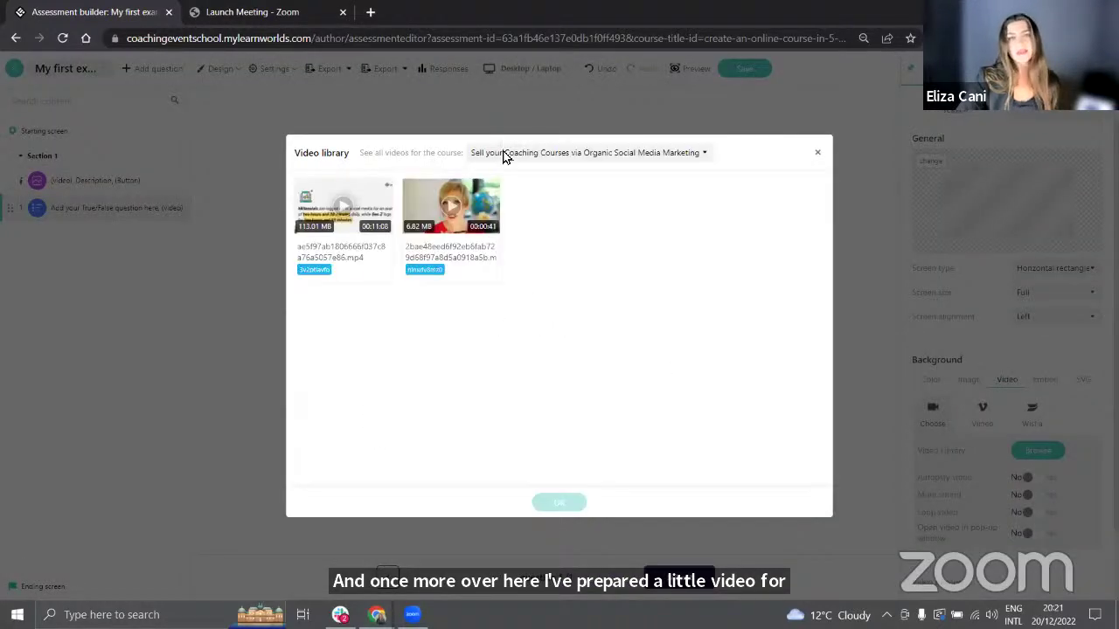
{"action": "left_click", "coordinate": [585, 152]}
{"action": "left_click", "coordinate": [503, 192]}
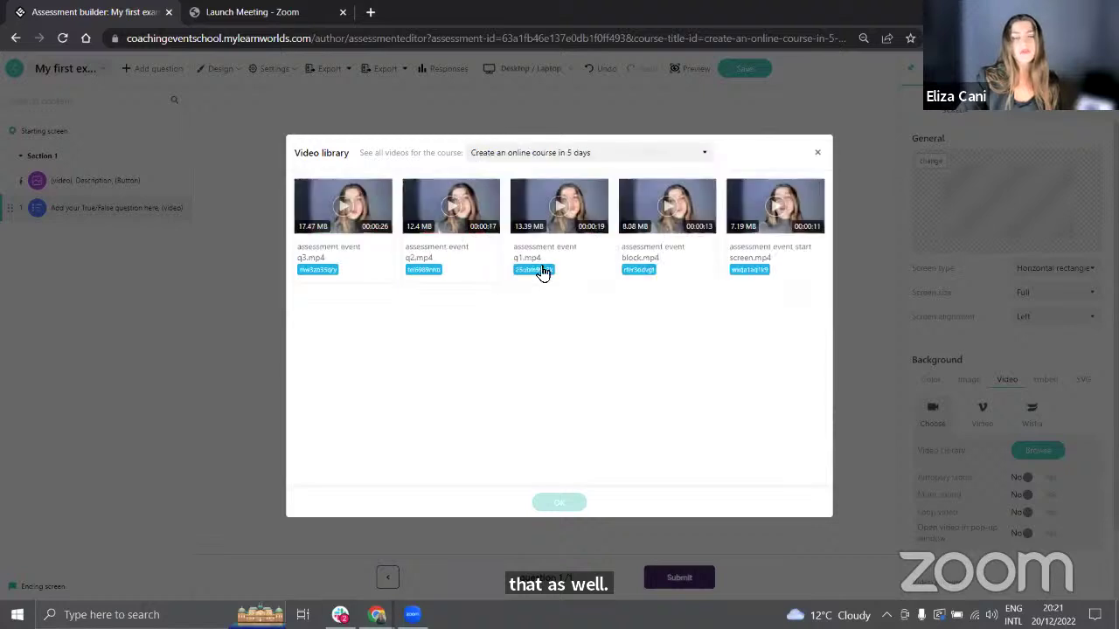
{"action": "left_click", "coordinate": [544, 232]}
{"action": "left_click", "coordinate": [564, 506]}
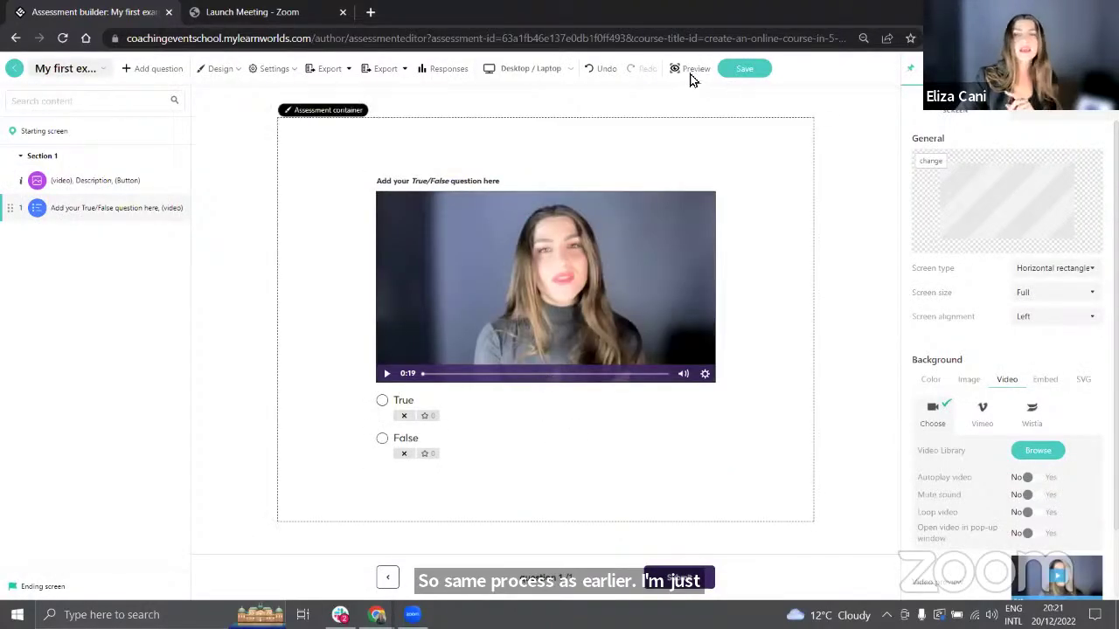
{"action": "mouse_move", "coordinate": [490, 288]}
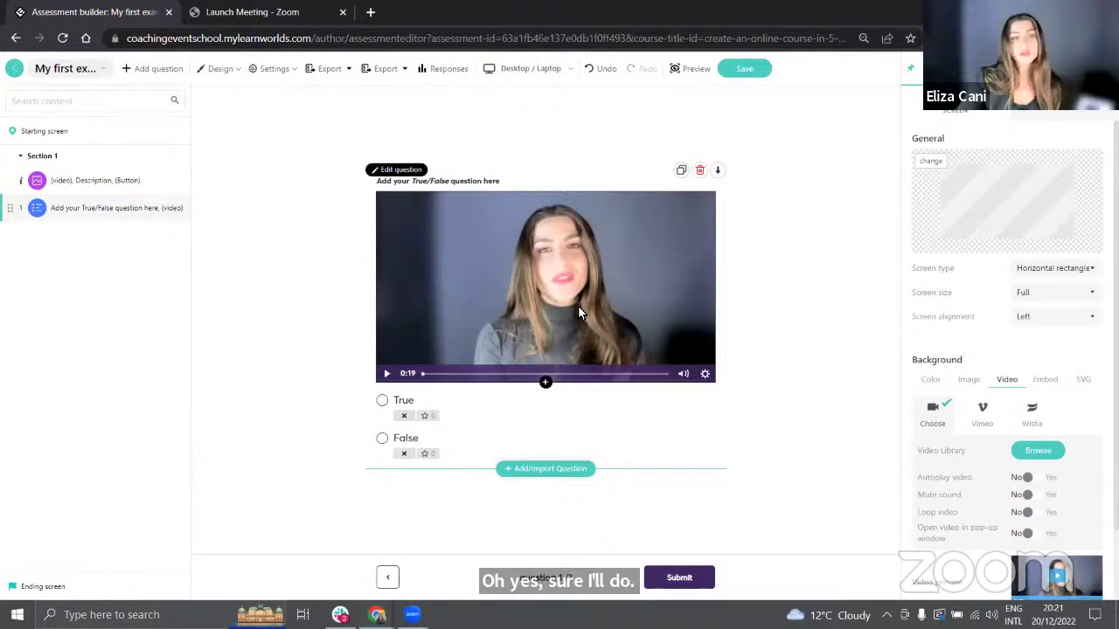
{"action": "left_click", "coordinate": [1024, 477]}
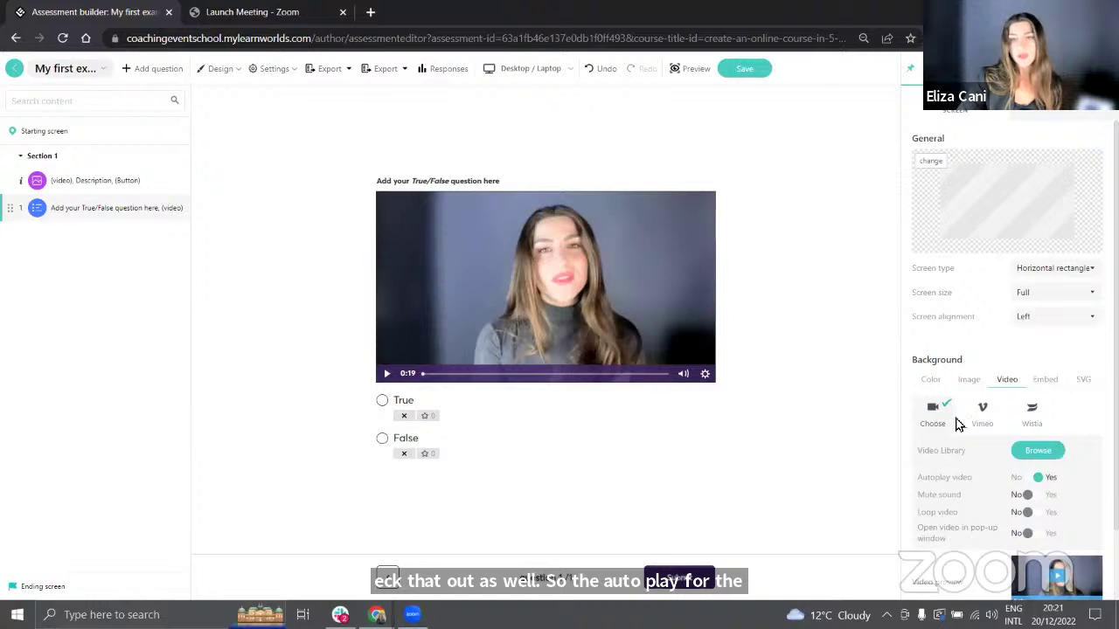
Toggle the auto-navigate option of the Card-based navigation mode and save the design as Custom styles for this assessment only
{"action": "left_click", "coordinate": [225, 70]}
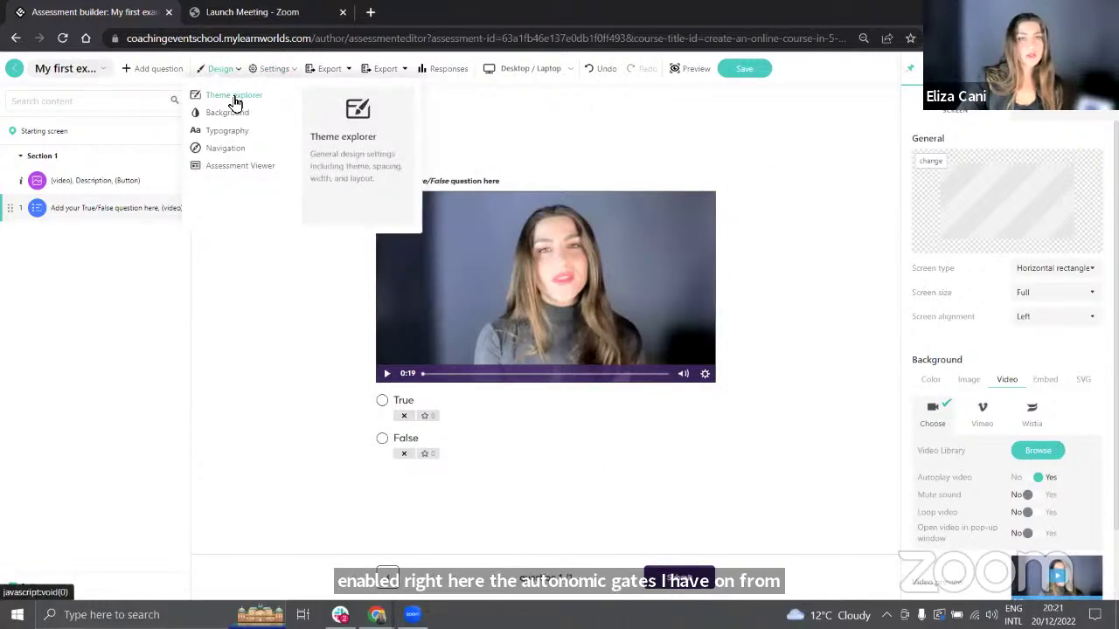
{"action": "left_click", "coordinate": [232, 94]}
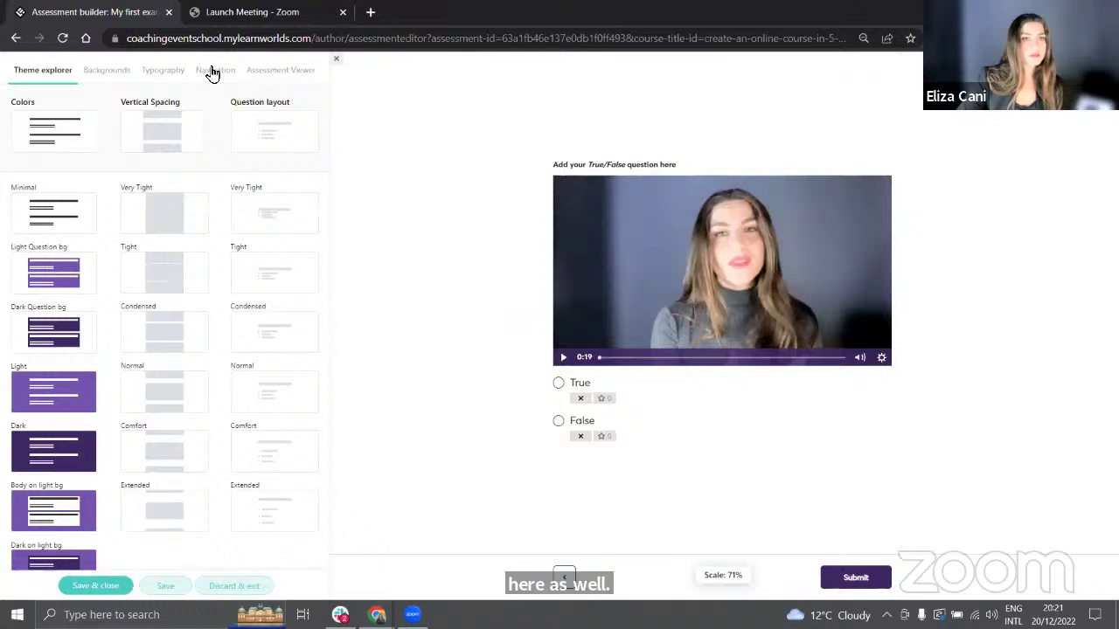
{"action": "left_click", "coordinate": [214, 70]}
{"action": "left_click", "coordinate": [214, 162]}
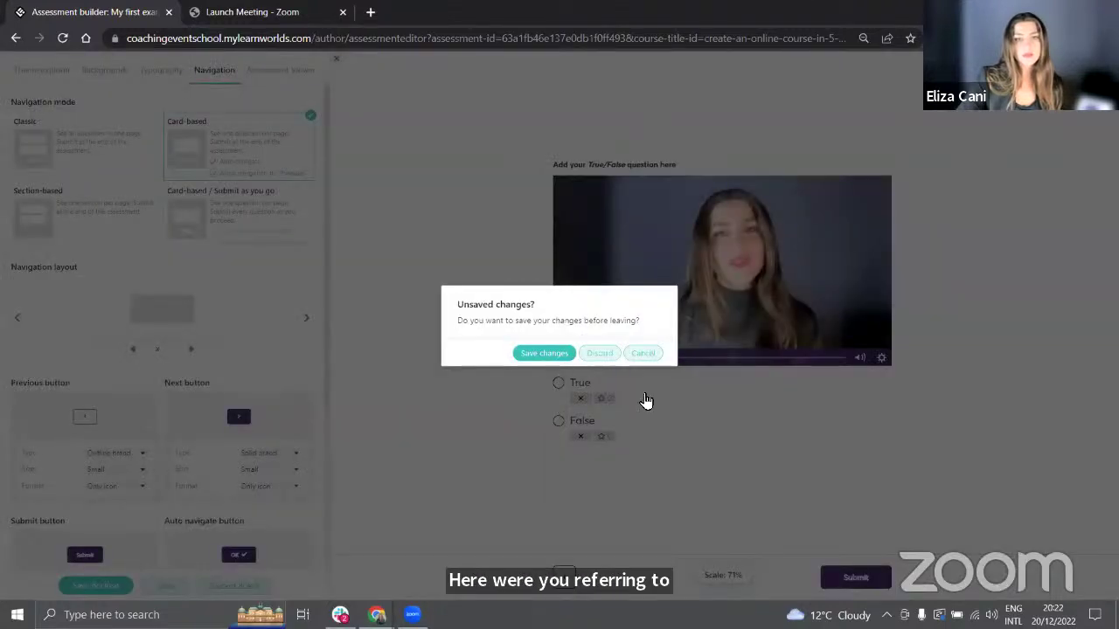
{"action": "key", "text": "Return"}
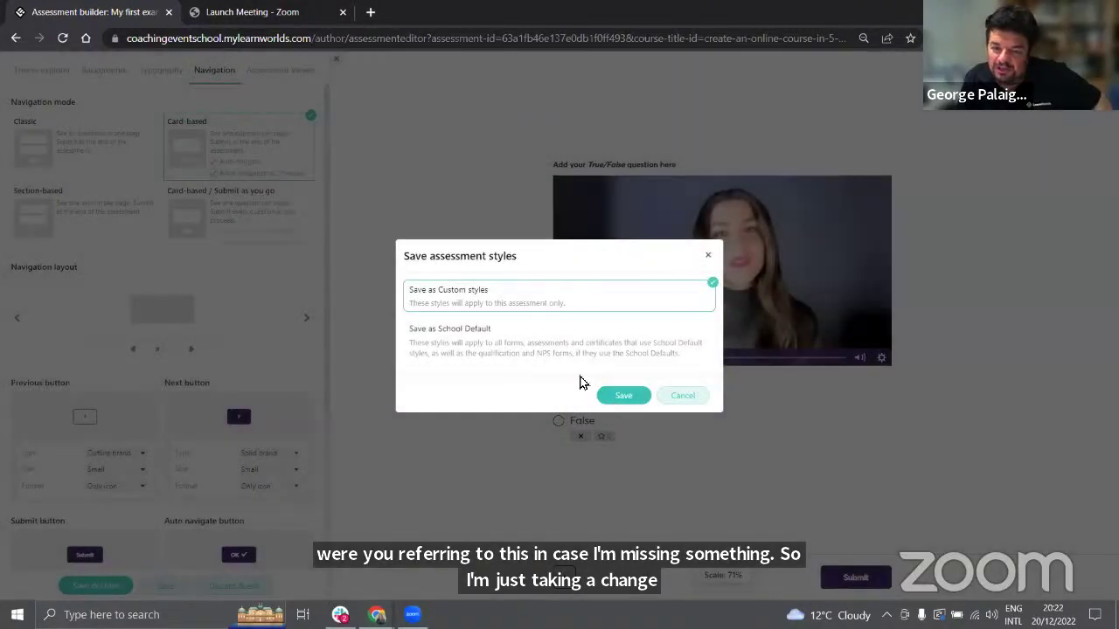
{"action": "key", "text": "Return"}
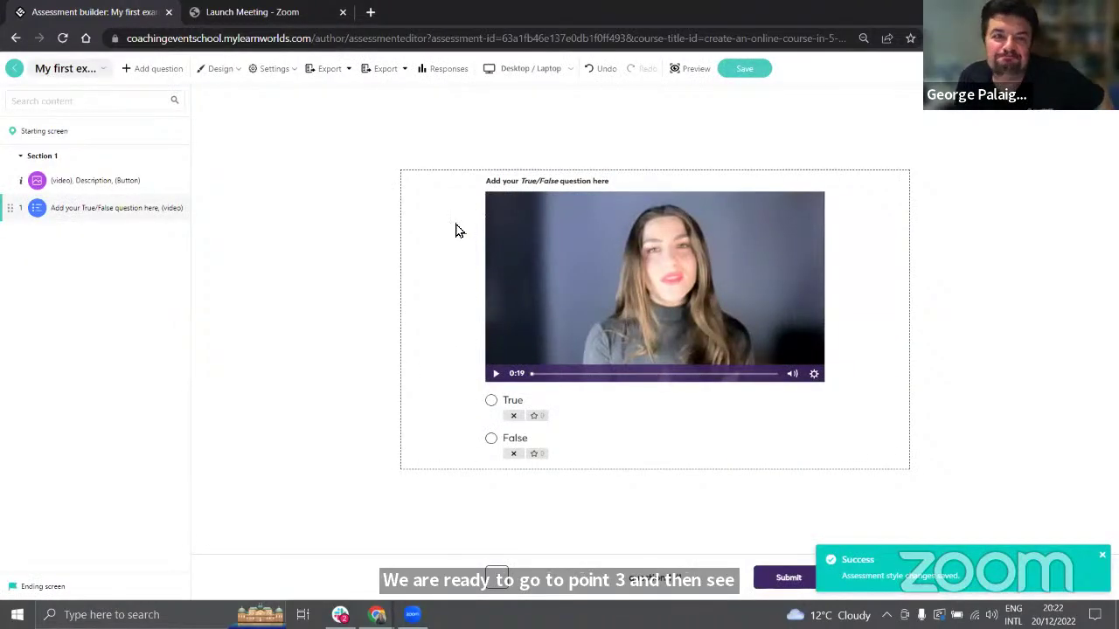
{"action": "key", "text": "alt+Tab"}
{"action": "key", "text": "alt+Tab"}
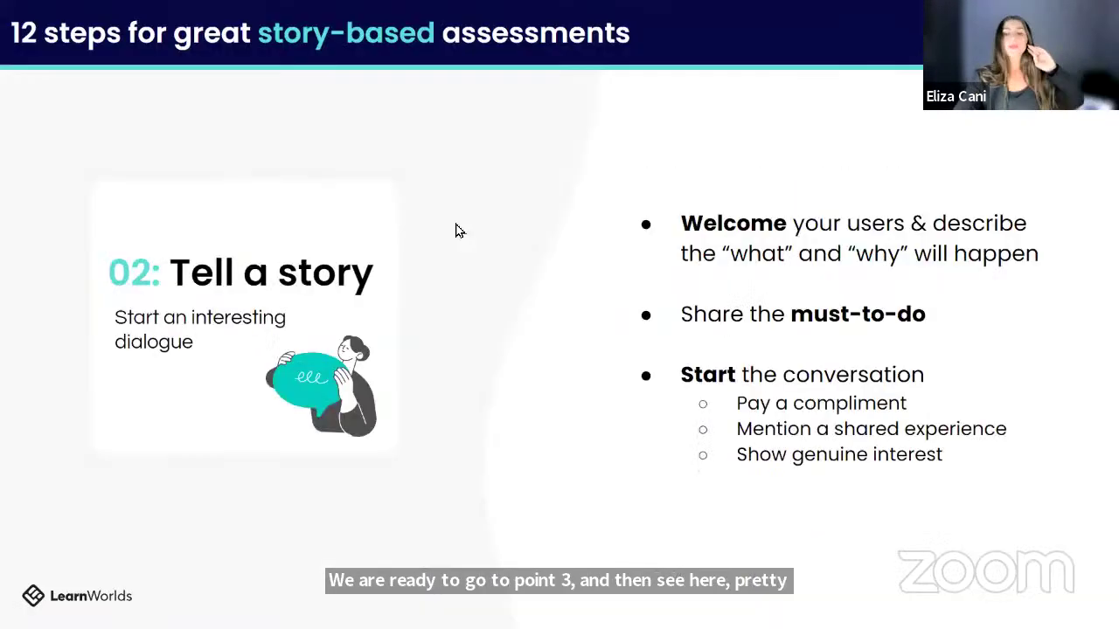
{"action": "key", "text": "Right"}
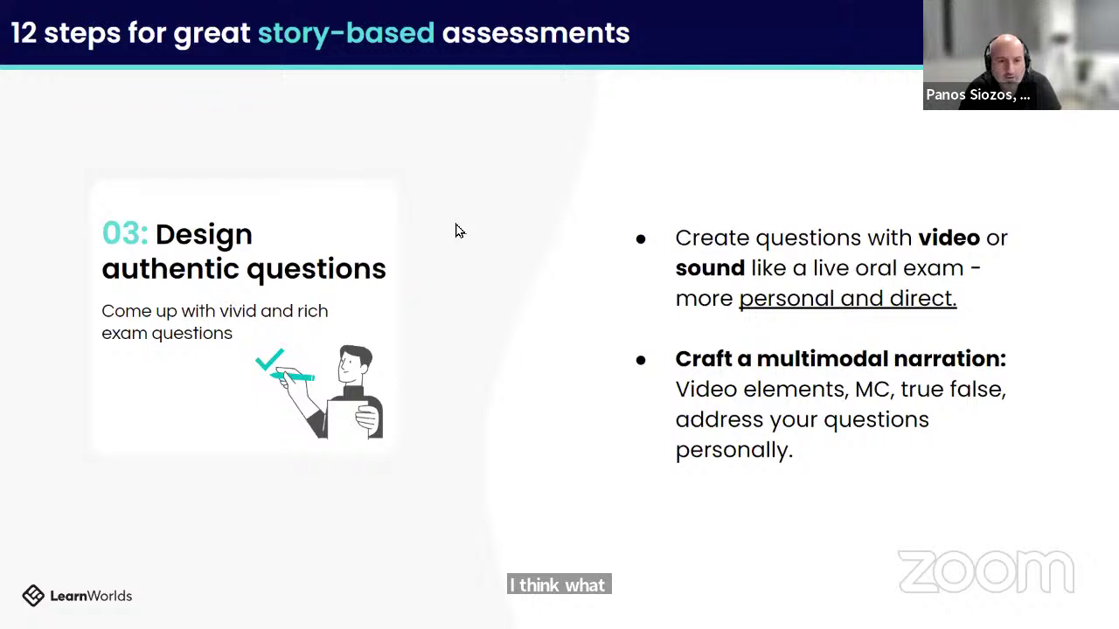
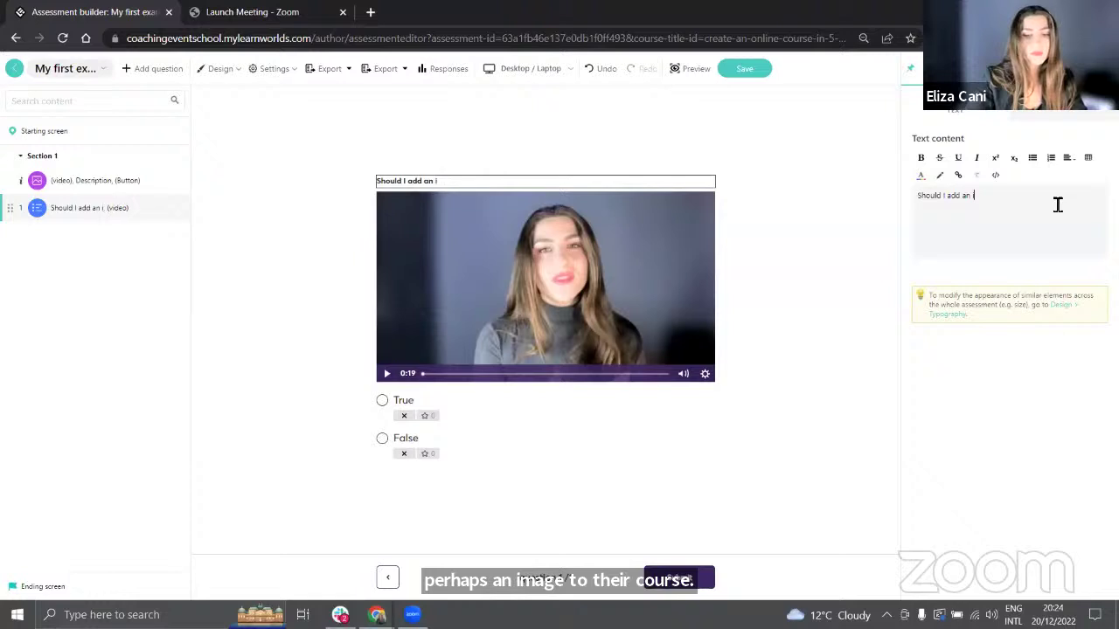
Complete the question text as "Should I add an image to my course card" and mark True as the correct answer
{"action": "type", "text": "mage"}
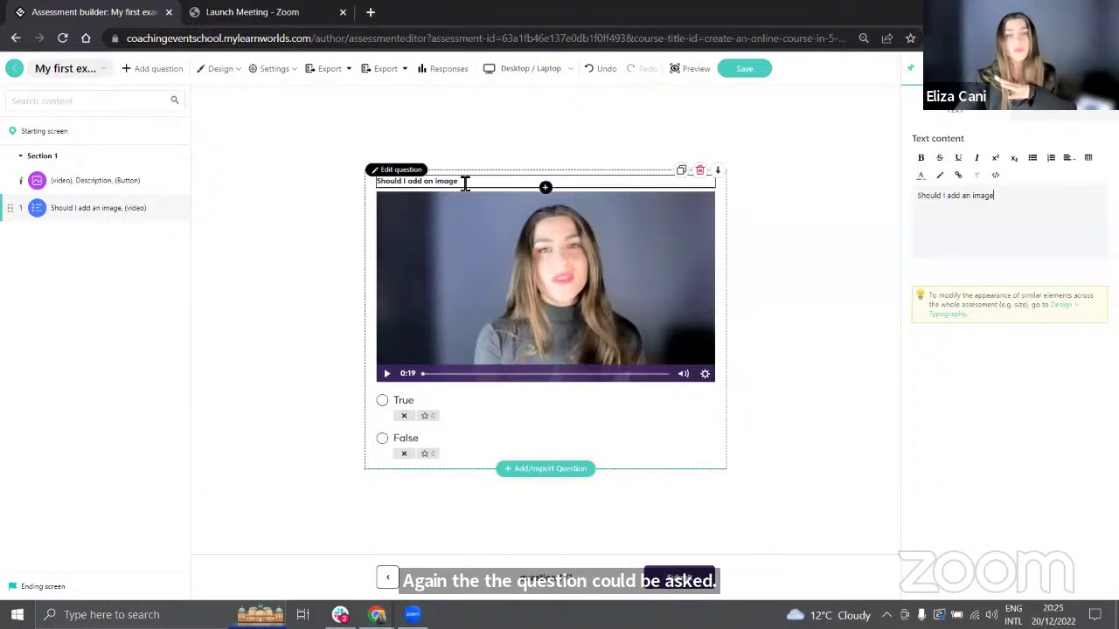
{"action": "left_click", "coordinate": [1011, 212]}
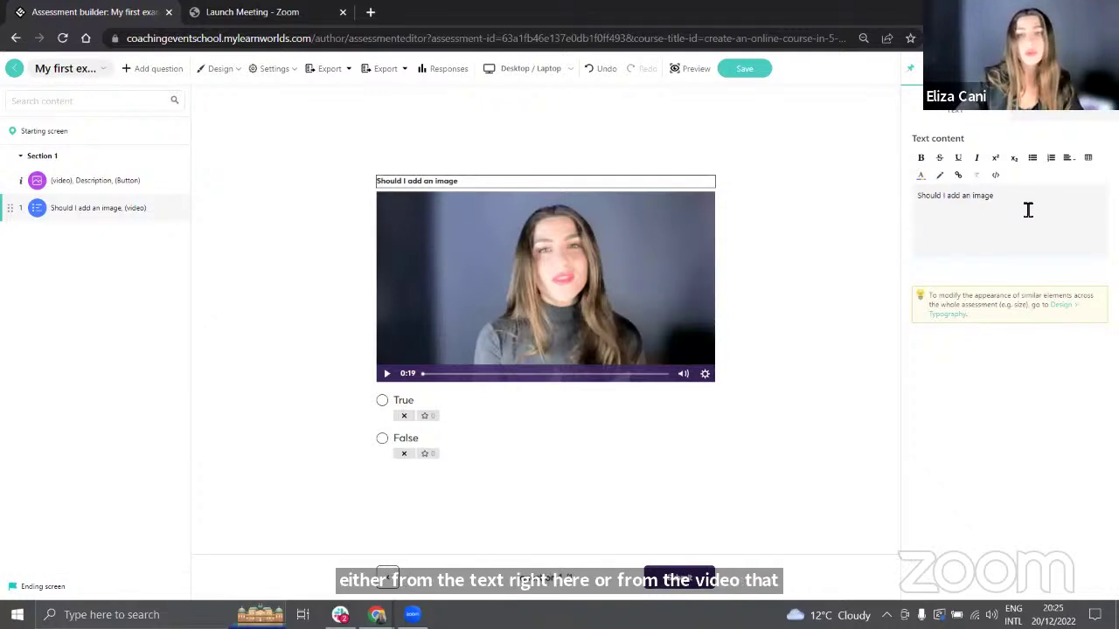
{"action": "type", "text": "to my course"}
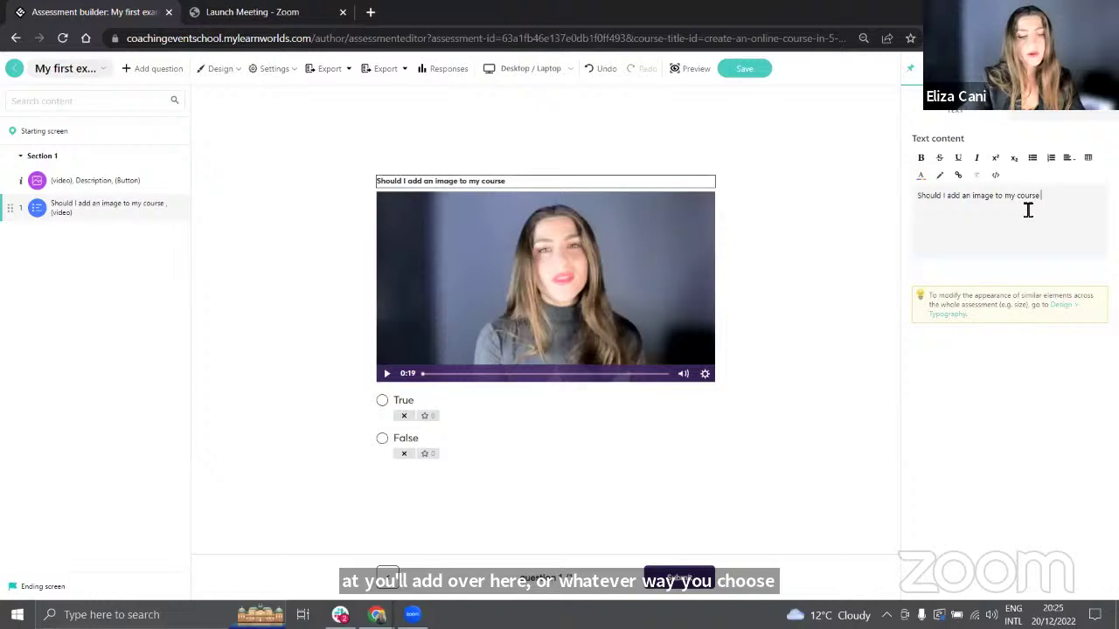
{"action": "type", "text": " card"}
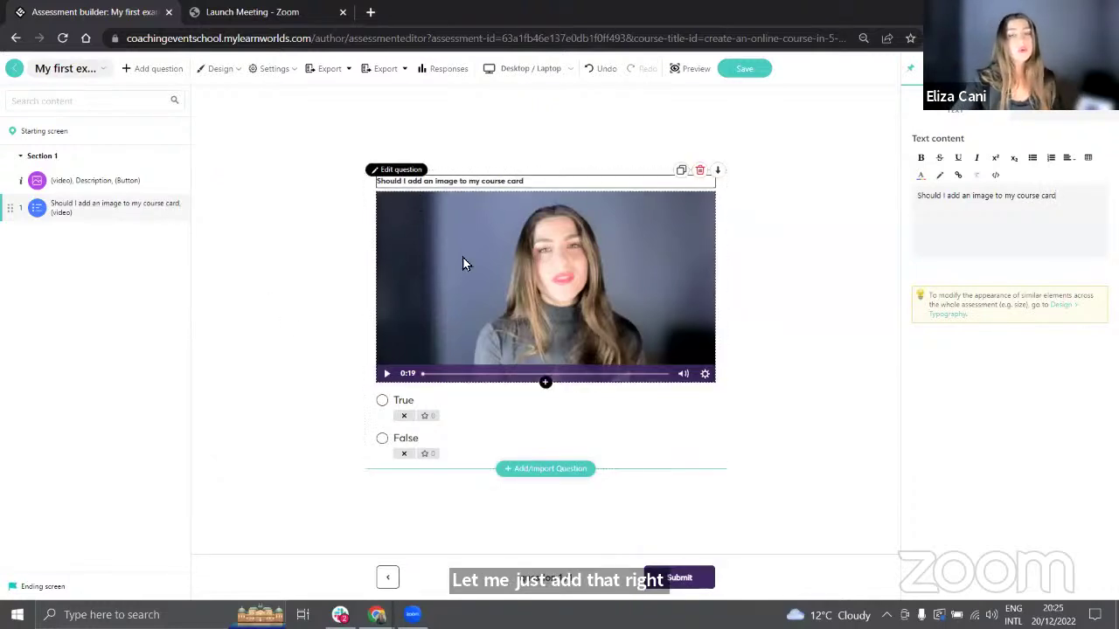
{"action": "left_click", "coordinate": [403, 416]}
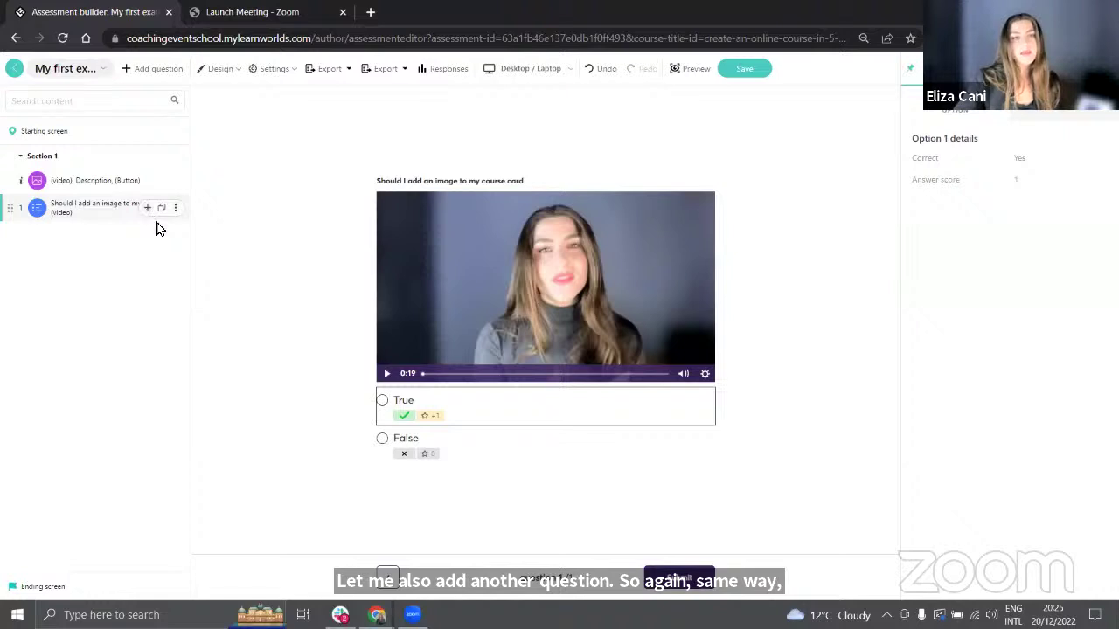
Add a Multiple Choice question with text options after question 1 and insert a horizontal rectangle screen below its question text
{"action": "left_click", "coordinate": [147, 207]}
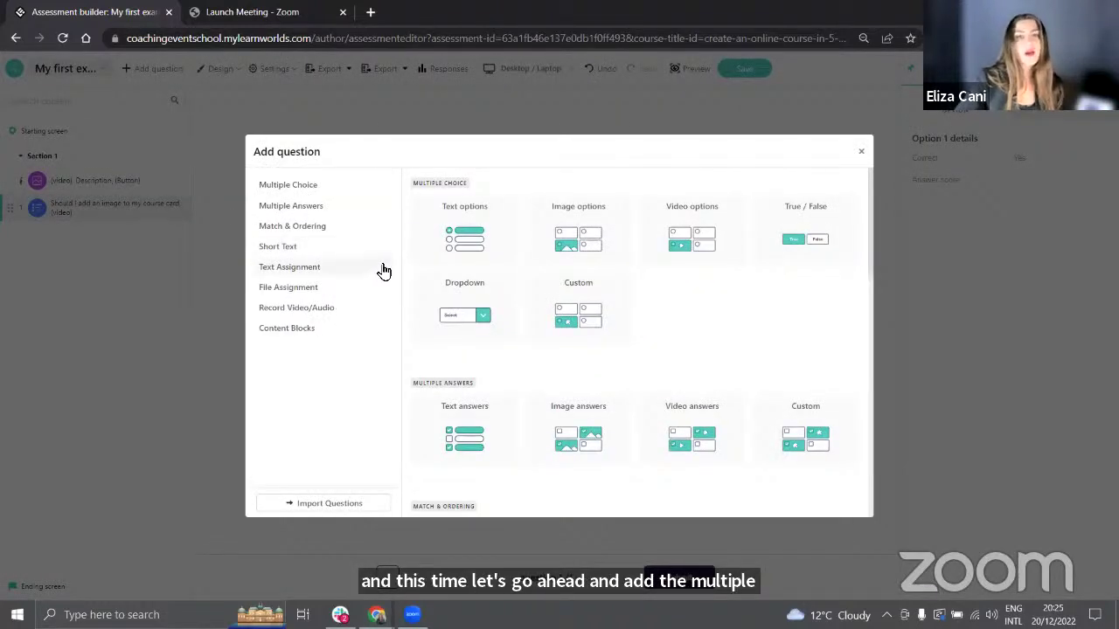
{"action": "left_click", "coordinate": [475, 230]}
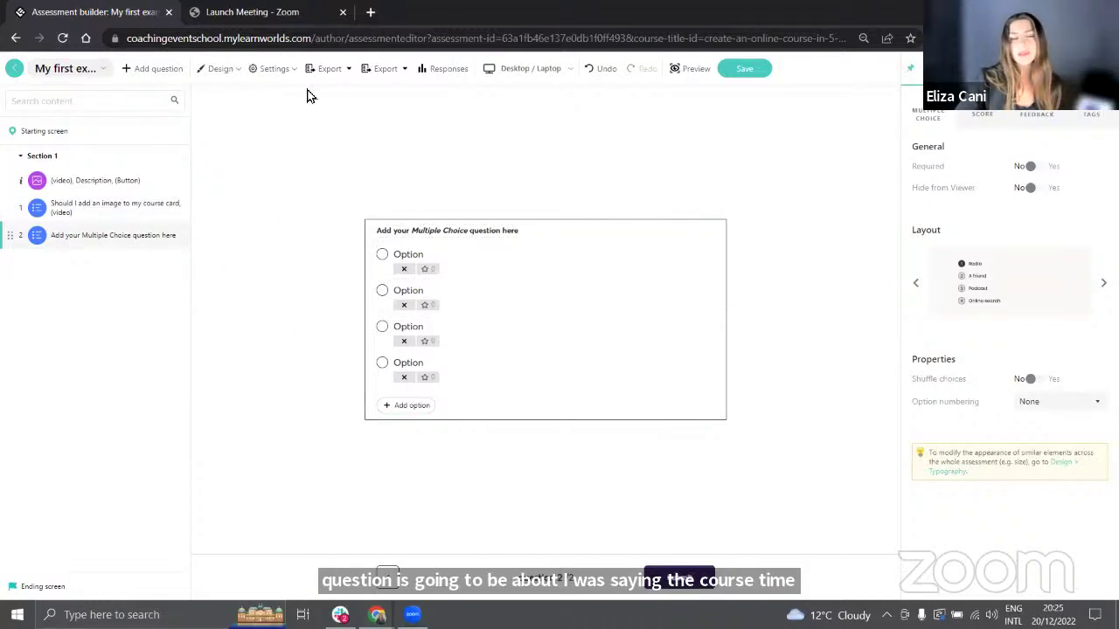
{"action": "left_click", "coordinate": [535, 236]}
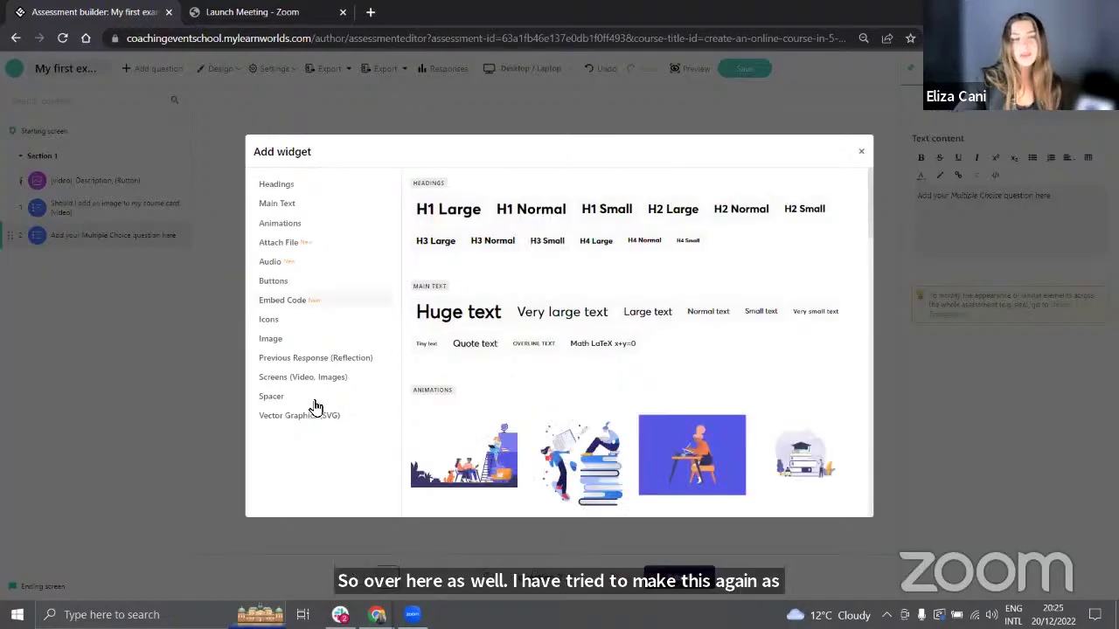
{"action": "left_click", "coordinate": [312, 380]}
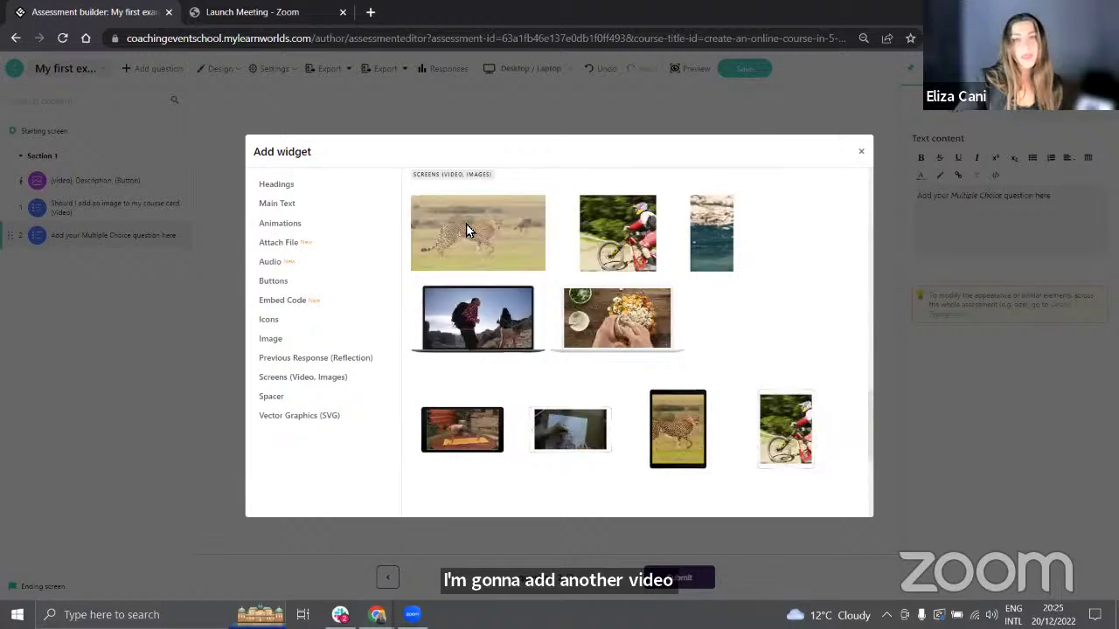
{"action": "left_click", "coordinate": [467, 230]}
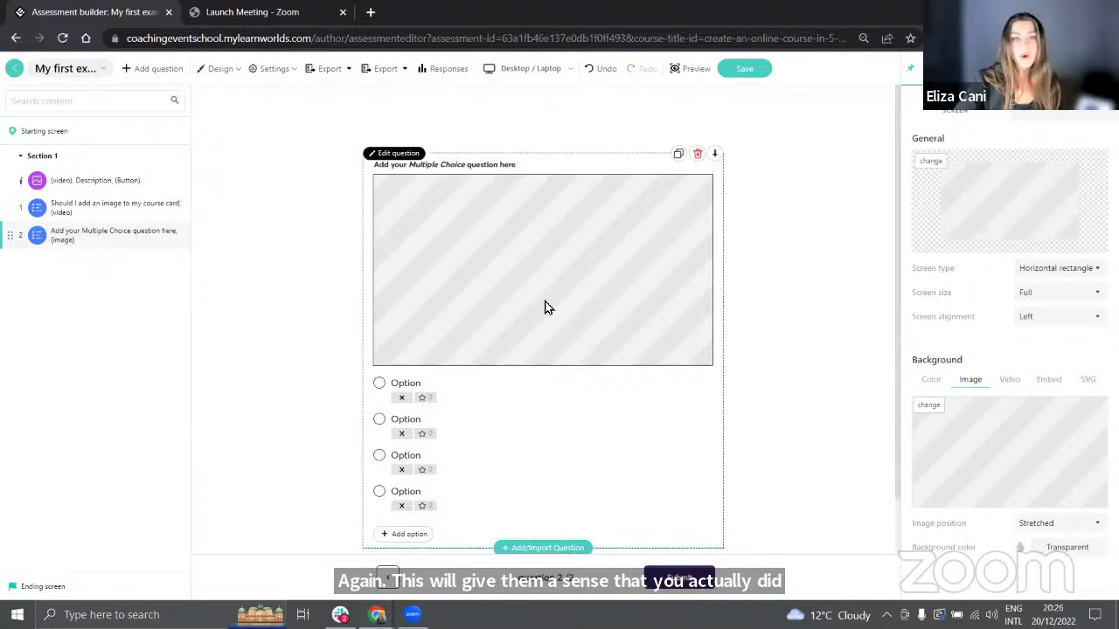
Set the multiple-choice screen's background to the library video assessment event q2.mp4 from the course Create an online course in 5 days
{"action": "left_click", "coordinate": [1010, 383]}
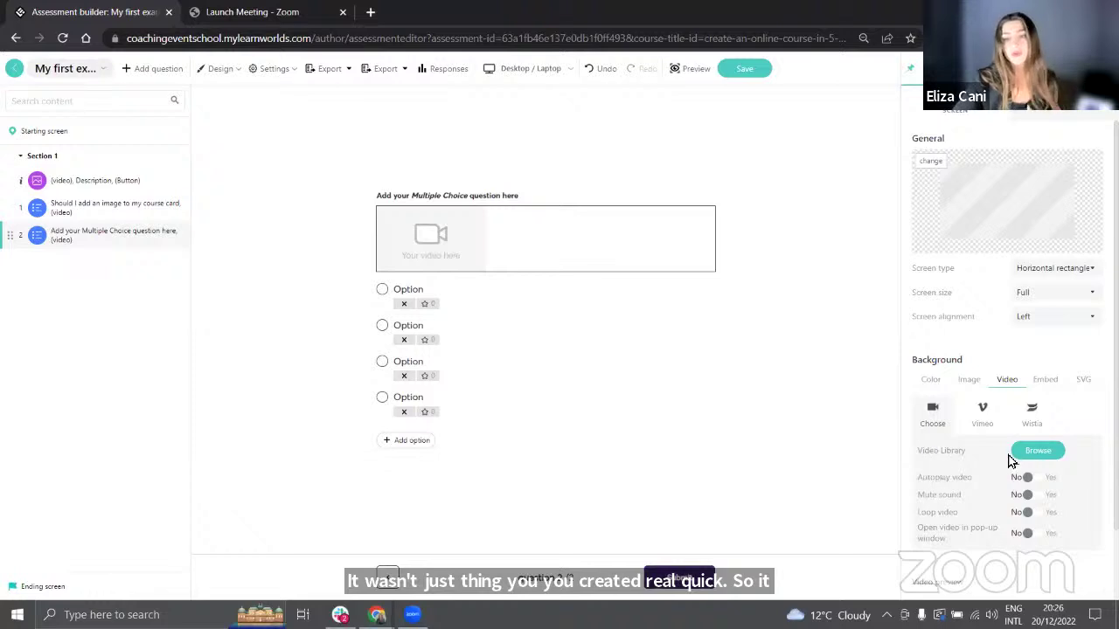
{"action": "left_click", "coordinate": [949, 407]}
{"action": "left_click", "coordinate": [584, 154]}
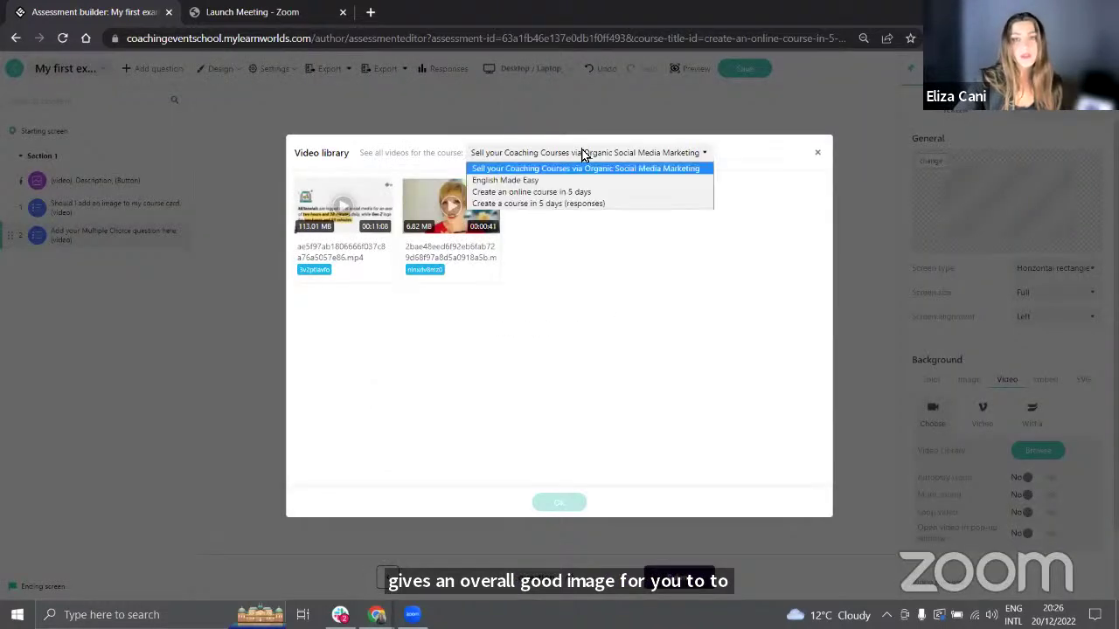
{"action": "left_click", "coordinate": [552, 199]}
{"action": "left_click", "coordinate": [456, 218]}
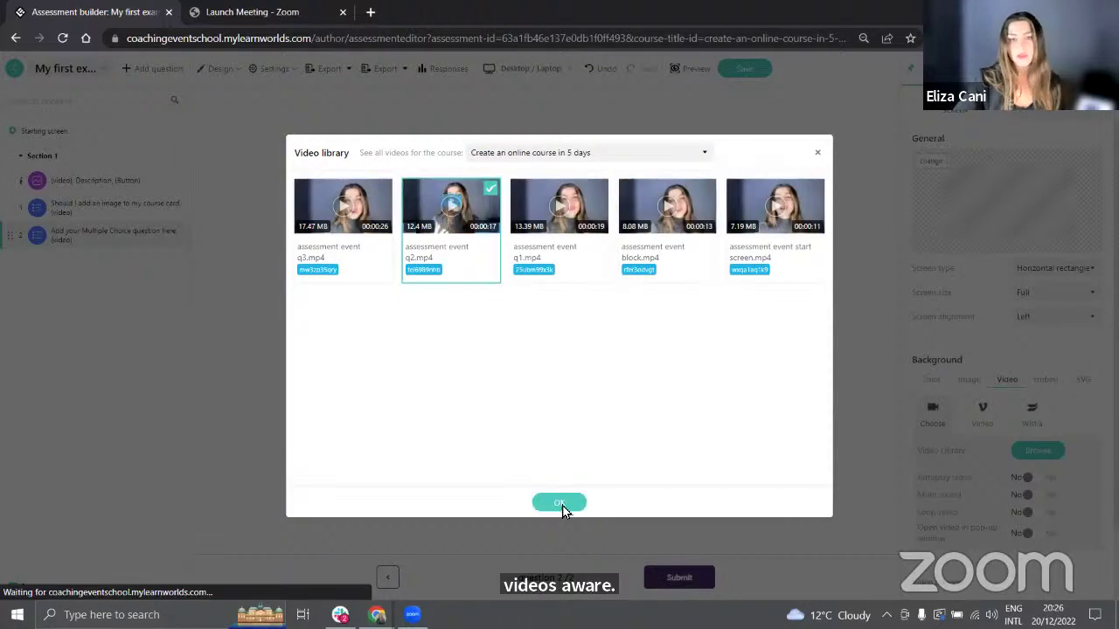
{"action": "left_click", "coordinate": [560, 504]}
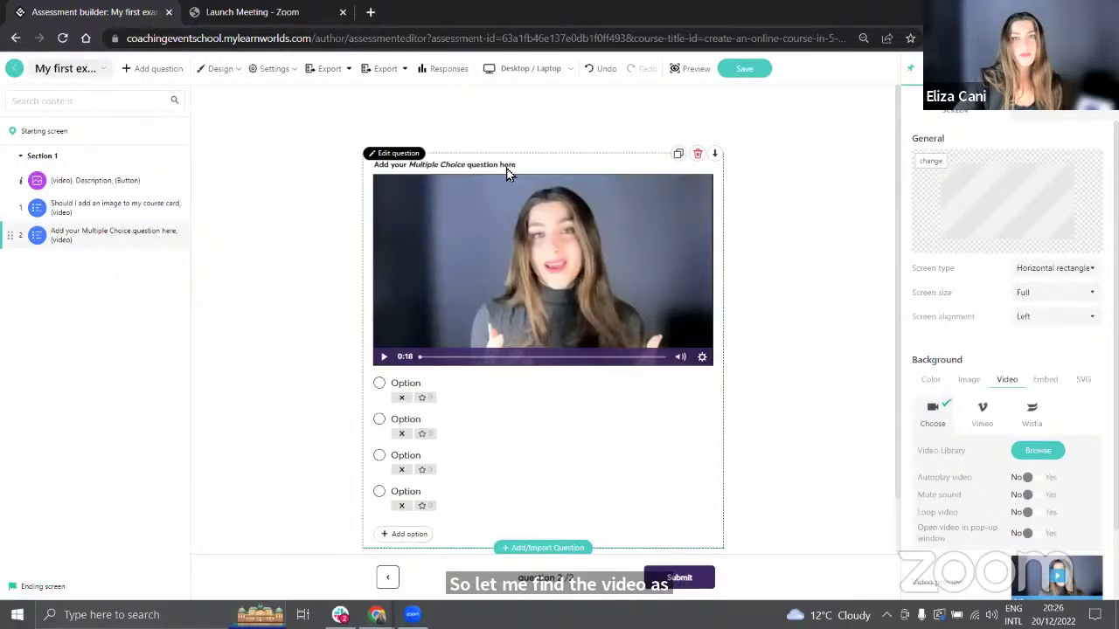
Remove the placeholder question text above the video and change the first option's text to Paid
{"action": "left_click", "coordinate": [507, 168]}
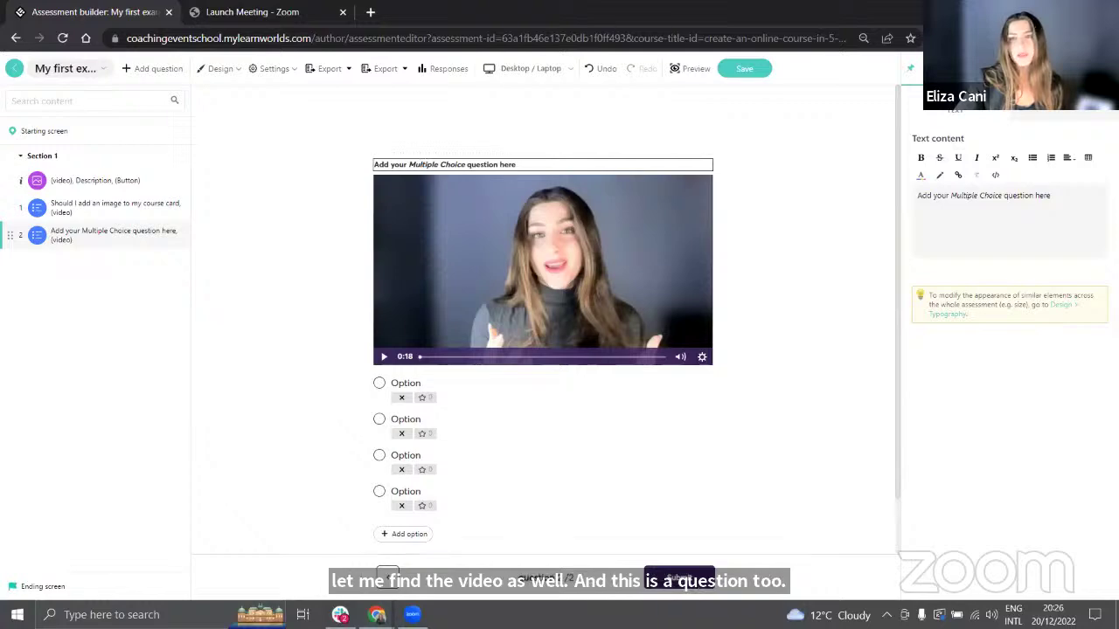
{"action": "key", "text": "Delete"}
{"action": "left_click", "coordinate": [581, 369]}
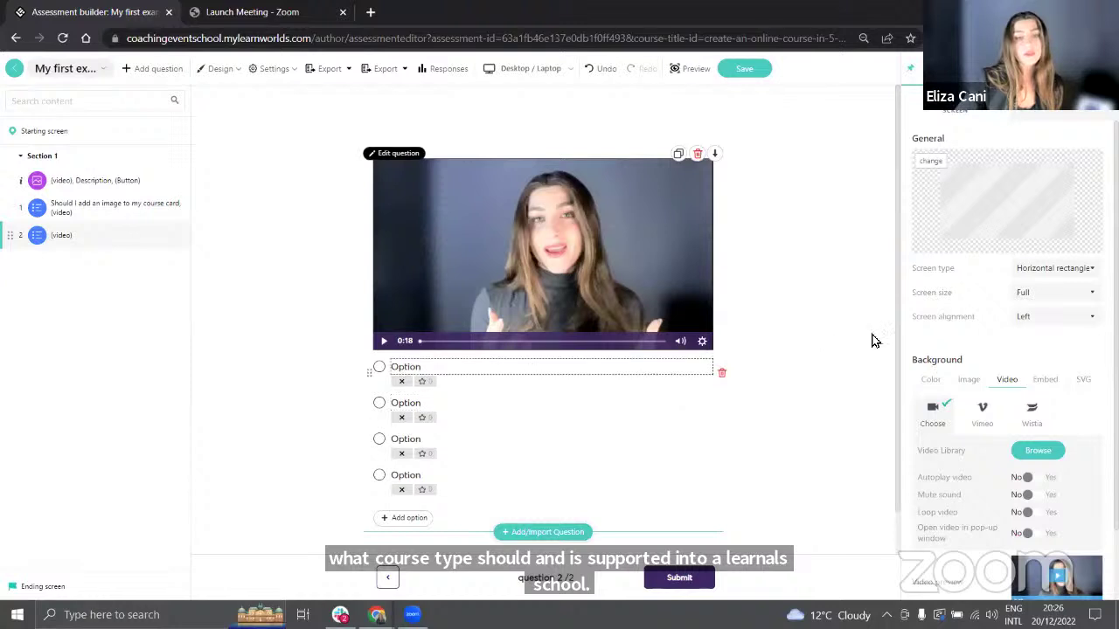
{"action": "double_click", "coordinate": [912, 201]}
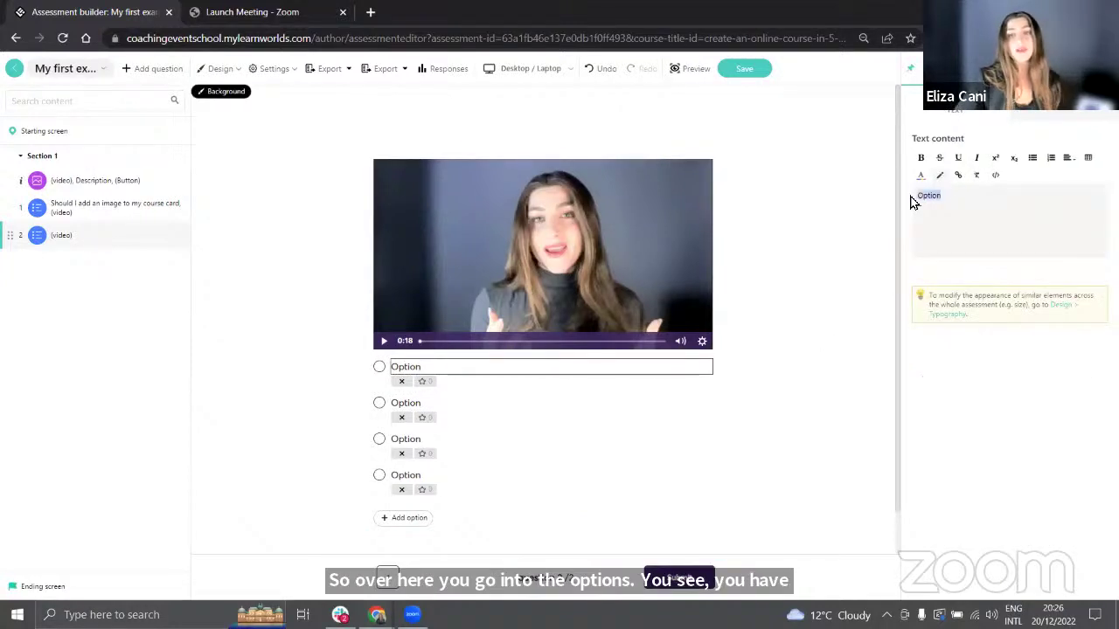
{"action": "type", "text": "Pa"}
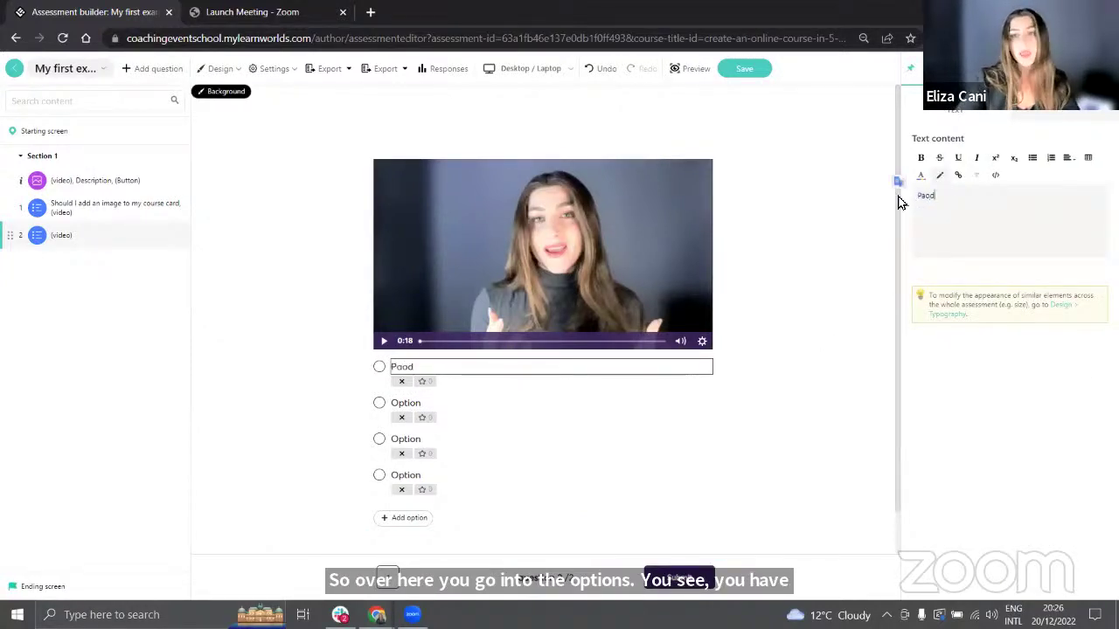
{"action": "type", "text": "id"}
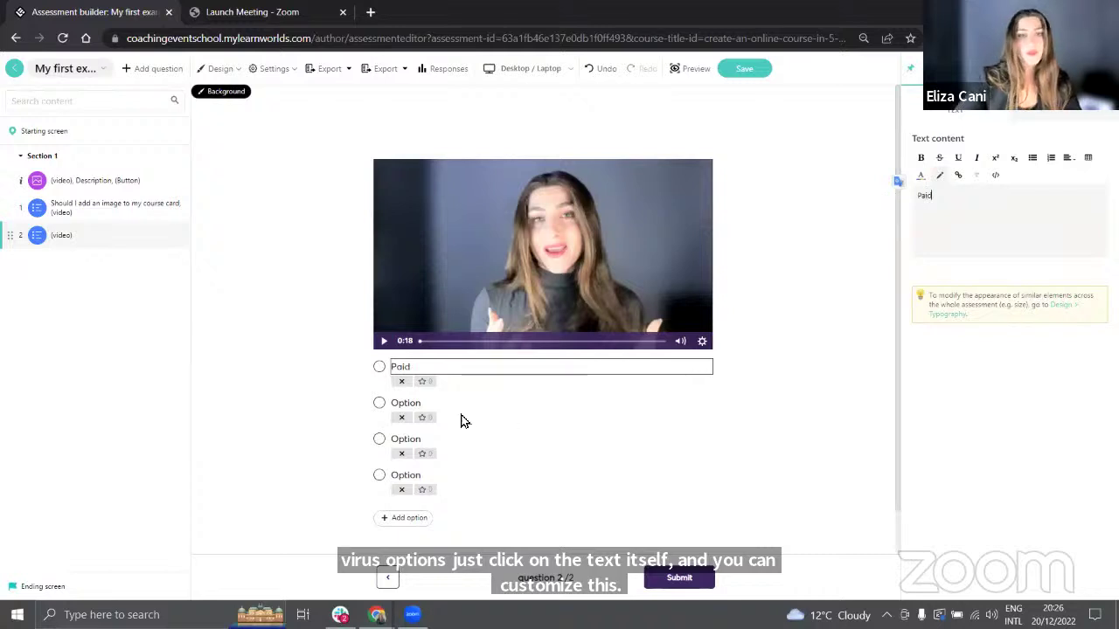
Change the second, third and fourth options' text to Free, Coming soon and Private
{"action": "left_click", "coordinate": [407, 404]}
{"action": "left_click_drag", "start_coordinate": [943, 198], "coordinate": [903, 203]}
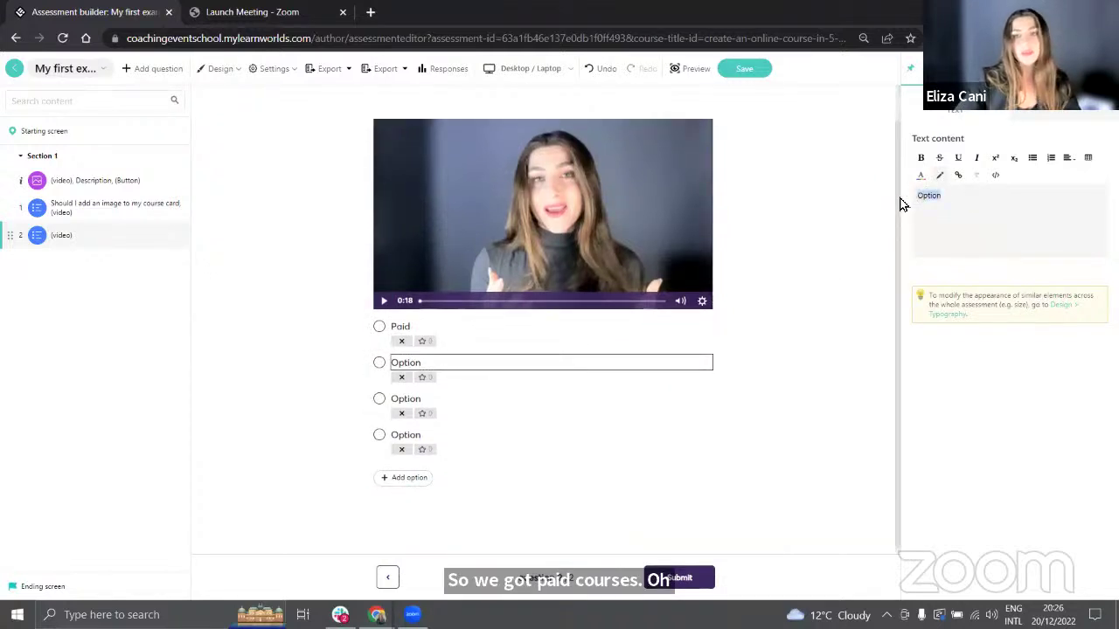
{"action": "type", "text": "Free"}
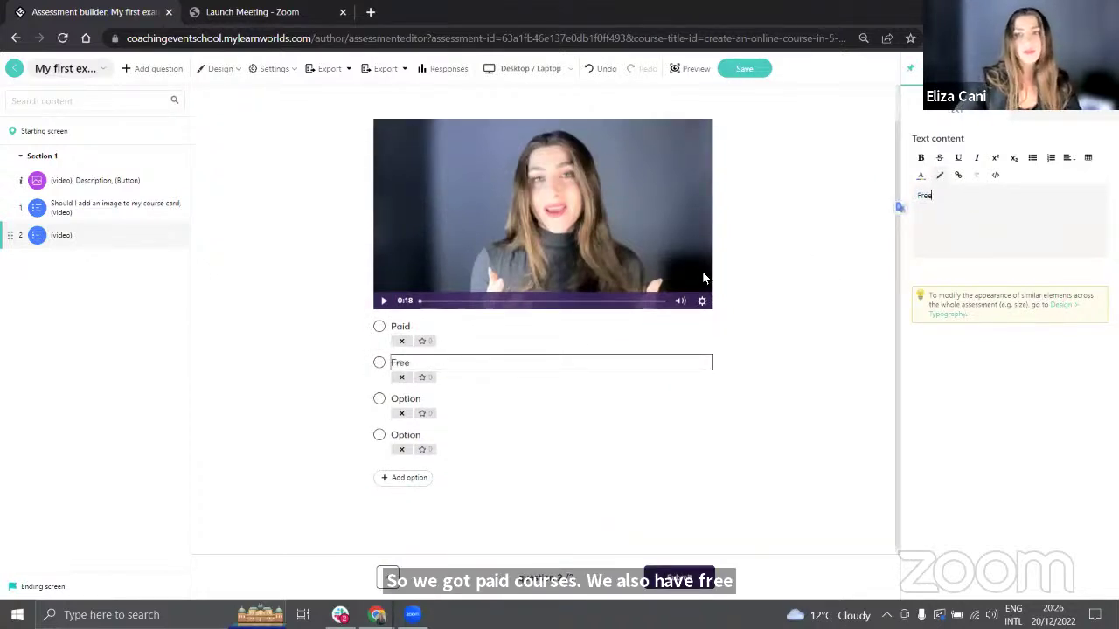
{"action": "left_click", "coordinate": [401, 400]}
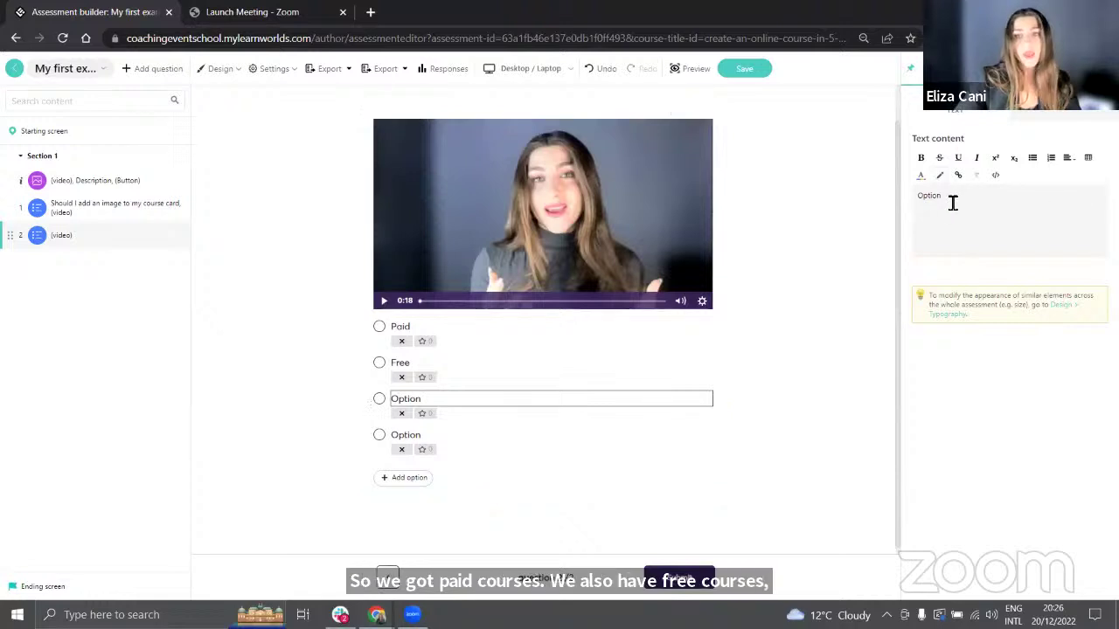
{"action": "left_click_drag", "start_coordinate": [950, 199], "coordinate": [914, 203]}
{"action": "type", "text": "C"}
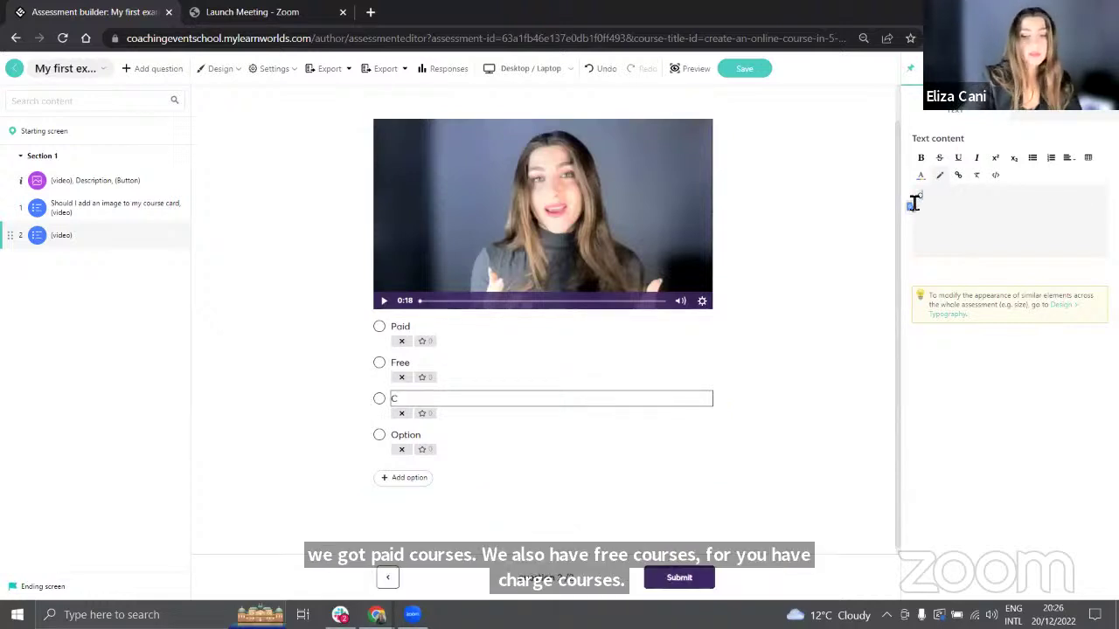
{"action": "type", "text": "oming soon"}
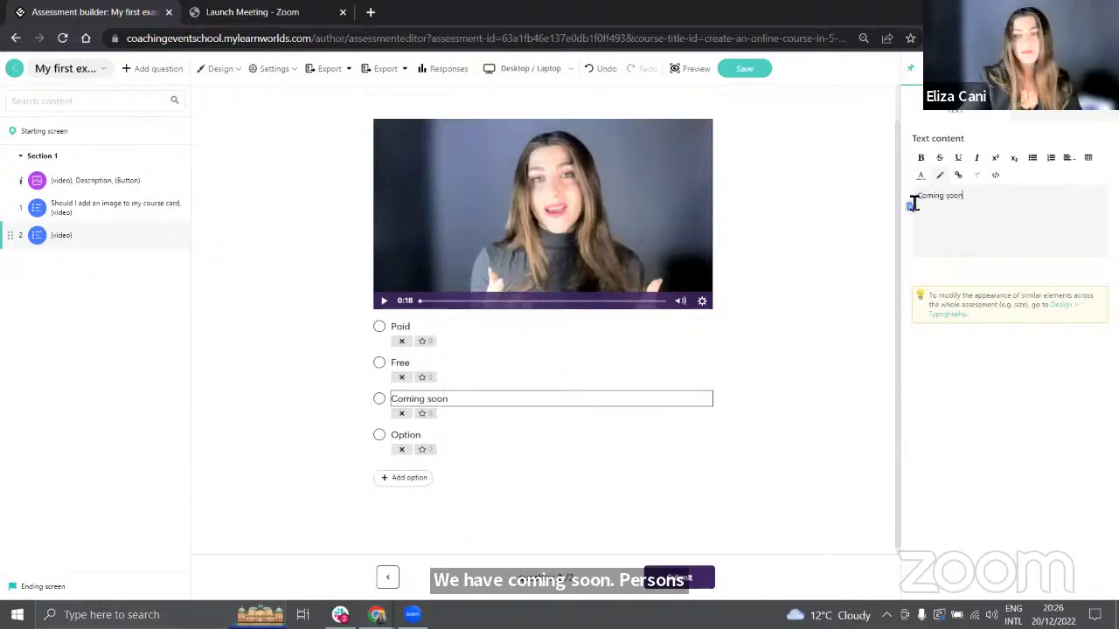
{"action": "left_click", "coordinate": [404, 435]}
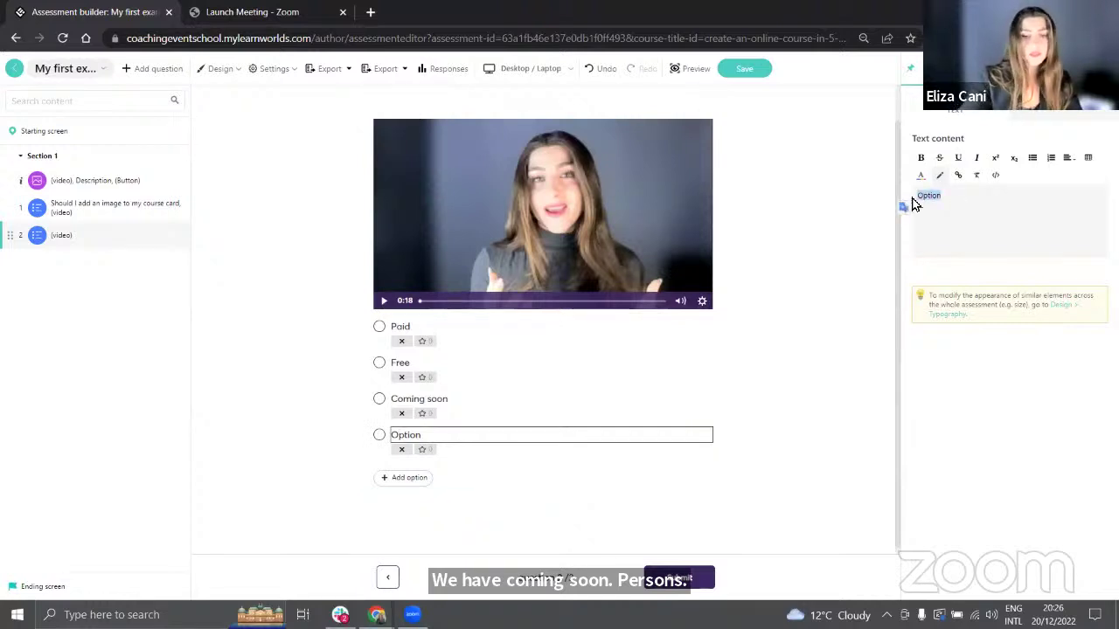
{"action": "type", "text": "Private"}
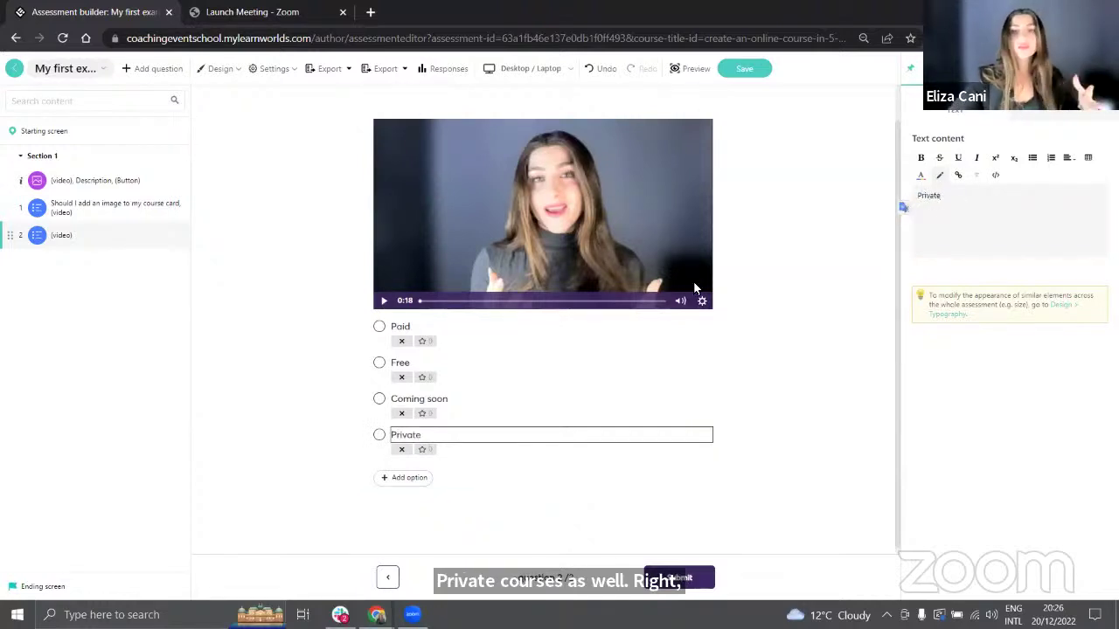
Add a fifth option reading All the above and mark it as the correct answer
{"action": "left_click", "coordinate": [419, 478]}
{"action": "left_click", "coordinate": [413, 437]}
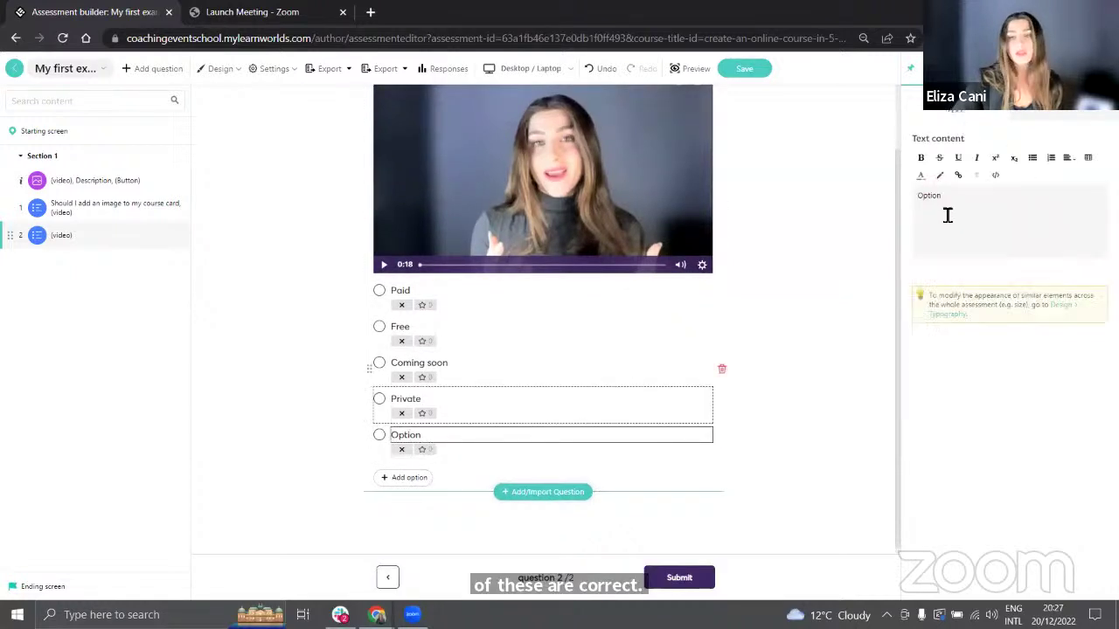
{"action": "key", "text": "BackSpace"}
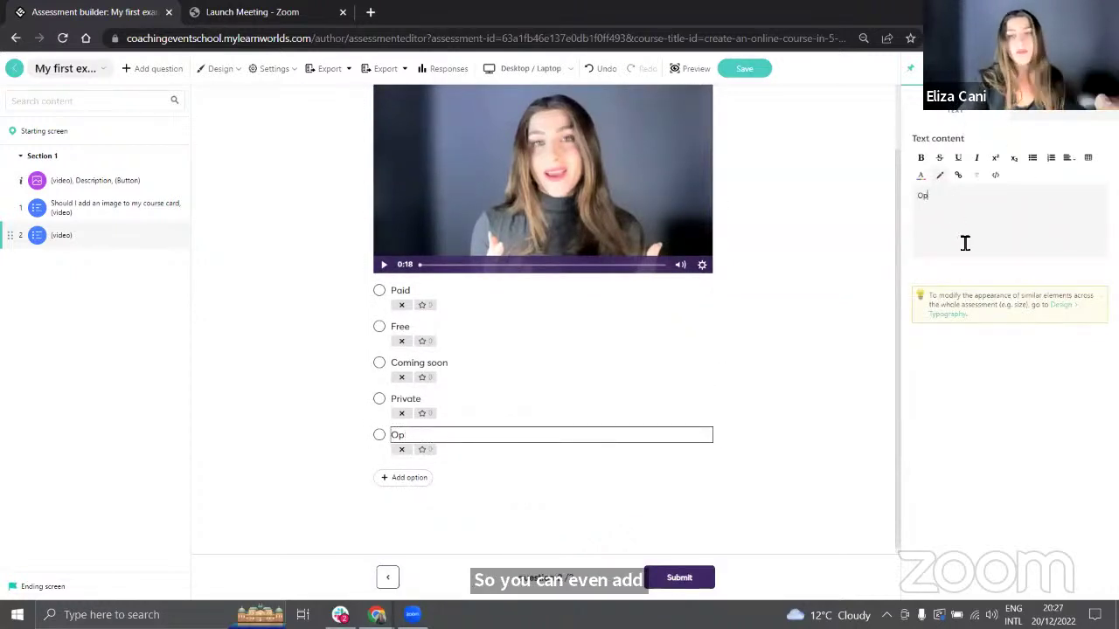
{"action": "type", "text": "All t"}
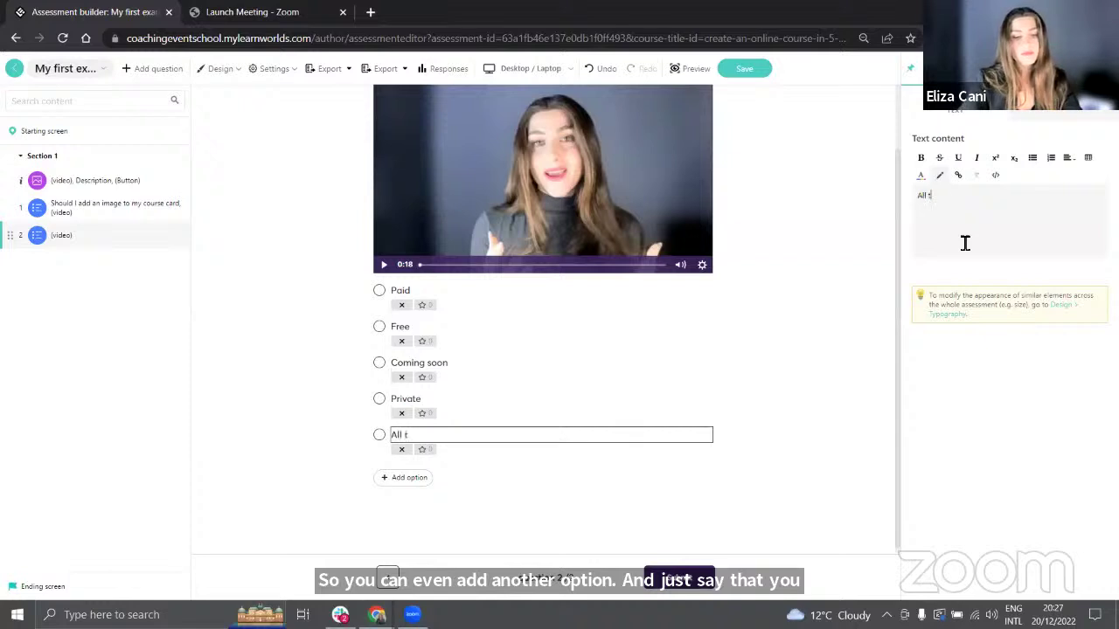
{"action": "type", "text": "he above"}
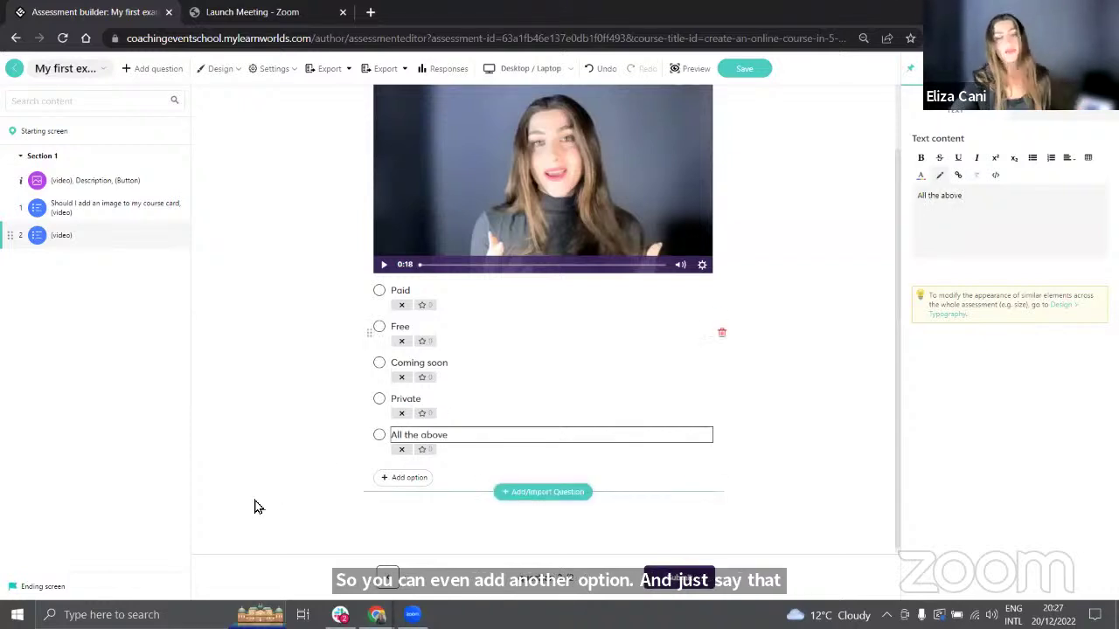
{"action": "left_click", "coordinate": [600, 533]}
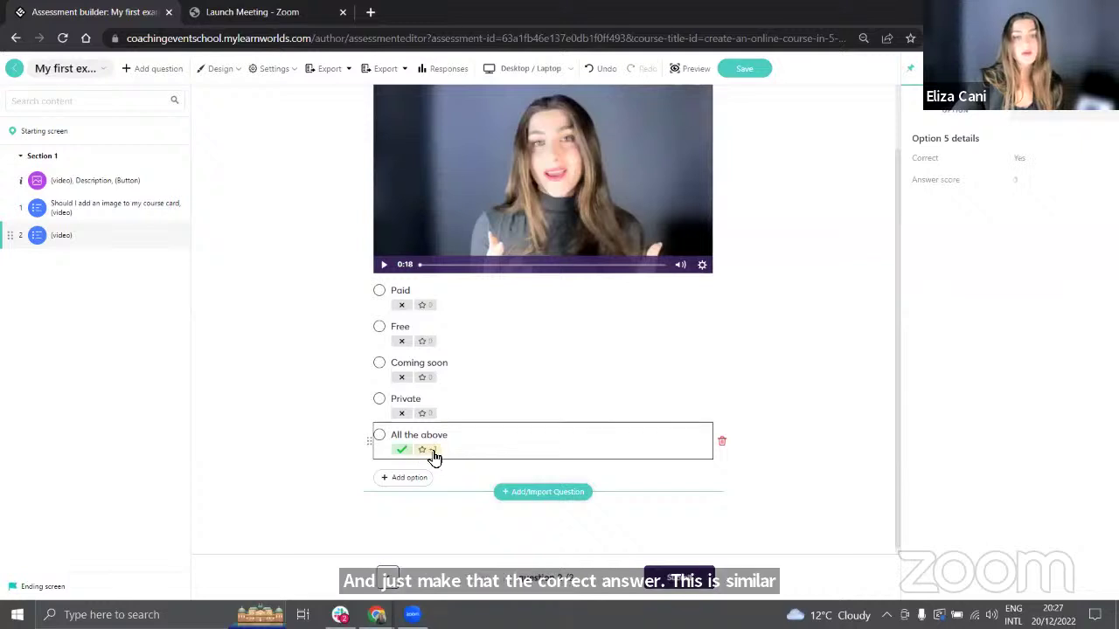
{"action": "left_click", "coordinate": [423, 451]}
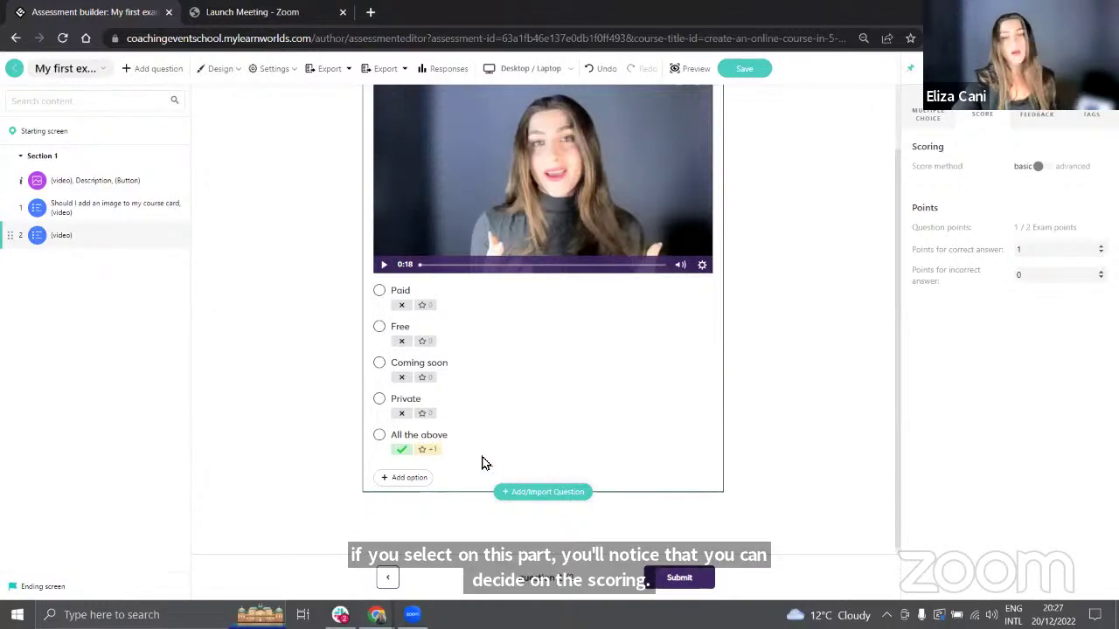
Save the assessment and open its learner preview
{"action": "scroll", "coordinate": [490, 446], "scroll_direction": "up", "scroll_amount": 2}
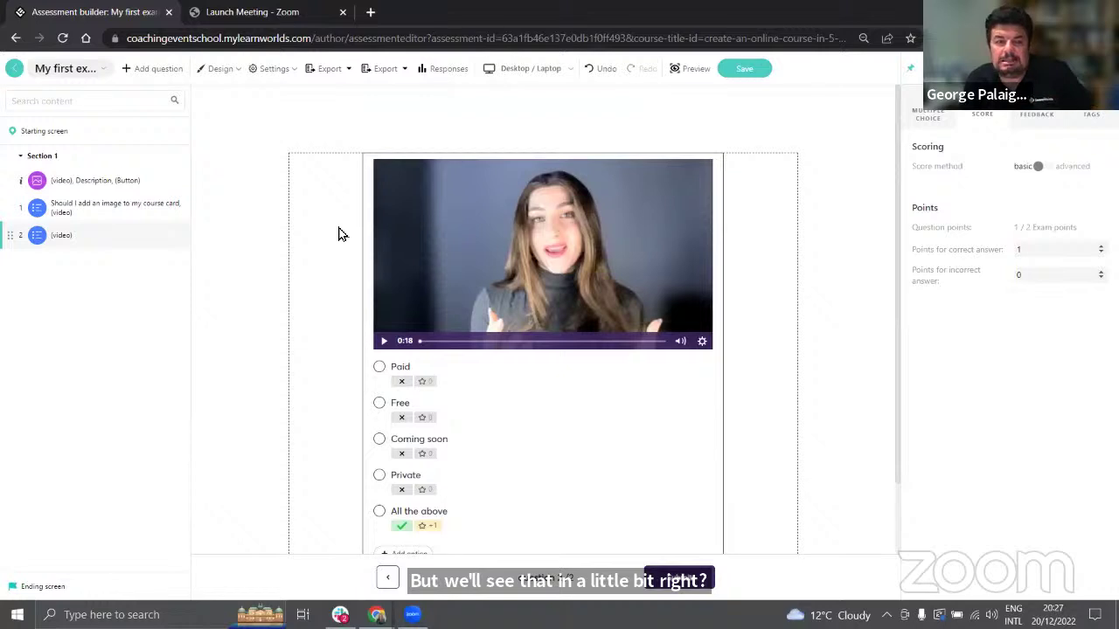
{"action": "key", "text": "alt+Tab"}
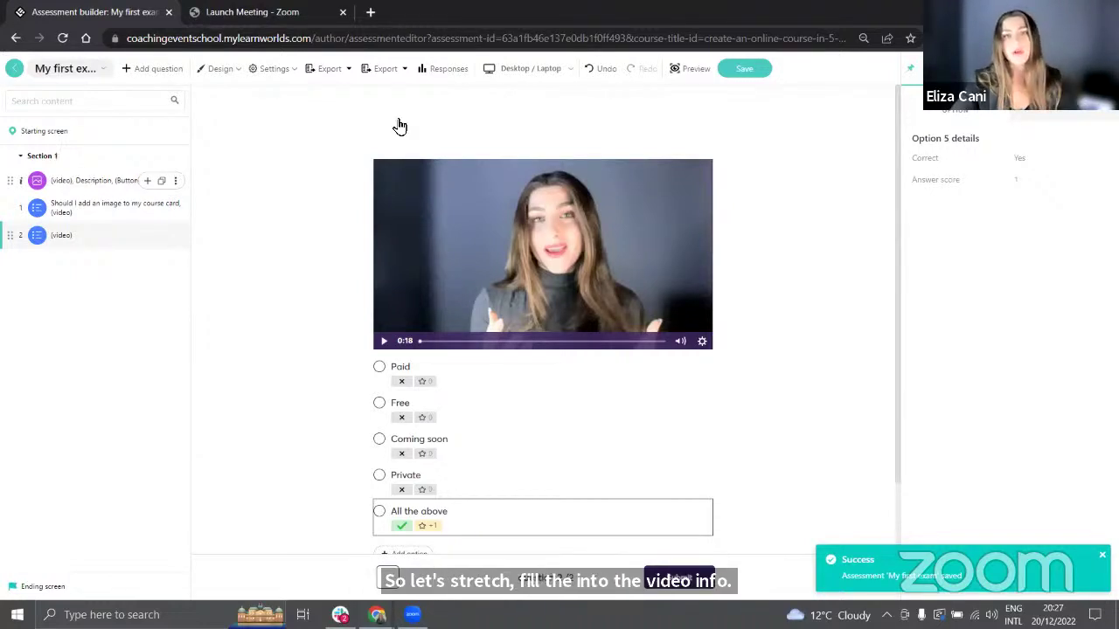
{"action": "left_click", "coordinate": [687, 70]}
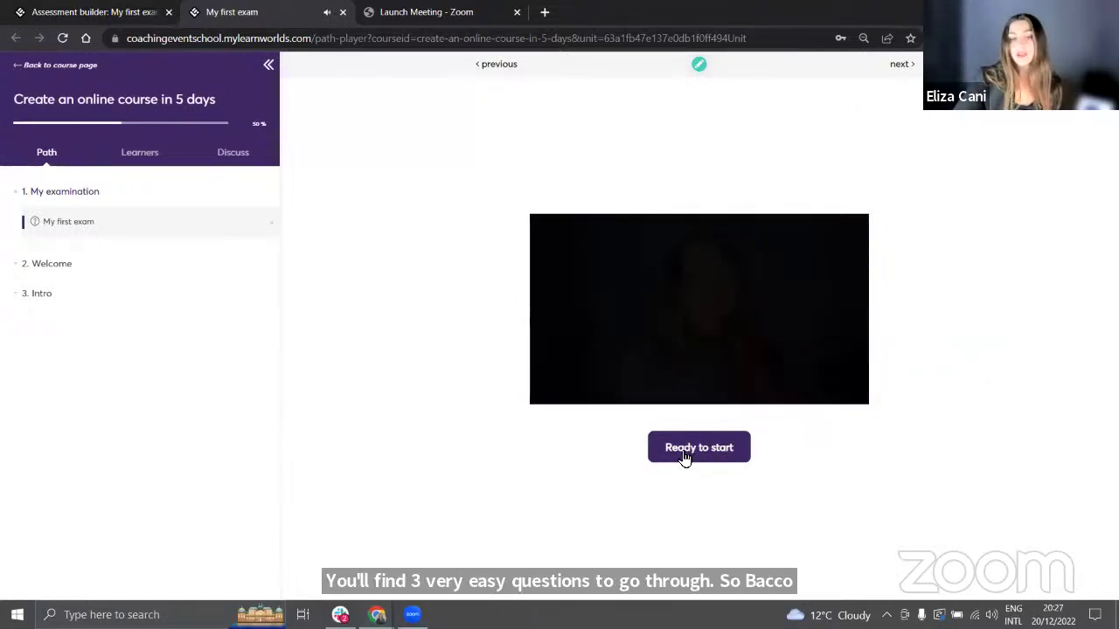
Start the previewed exam, play the content block's video and continue to the True/False question about the course card image
{"action": "left_click", "coordinate": [685, 458]}
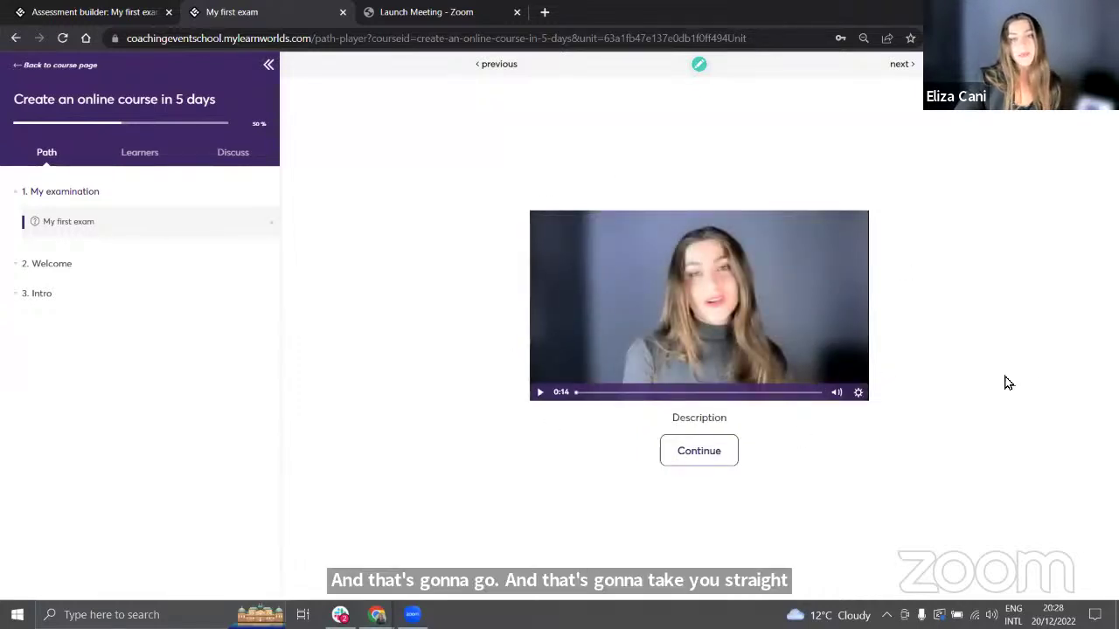
{"action": "left_click", "coordinate": [540, 393]}
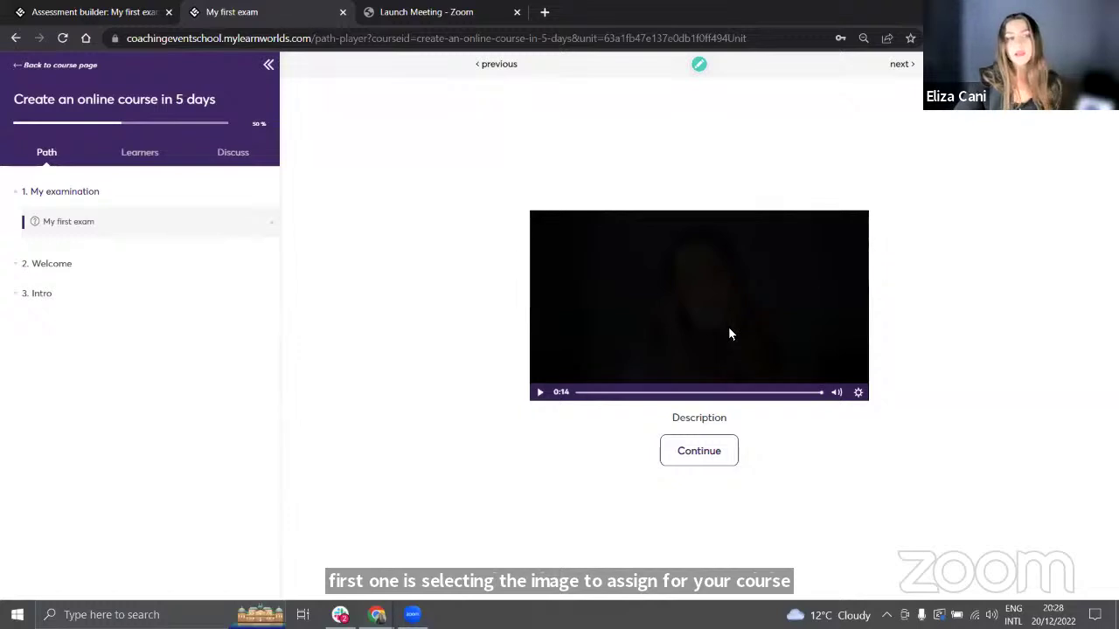
{"action": "left_click", "coordinate": [700, 453]}
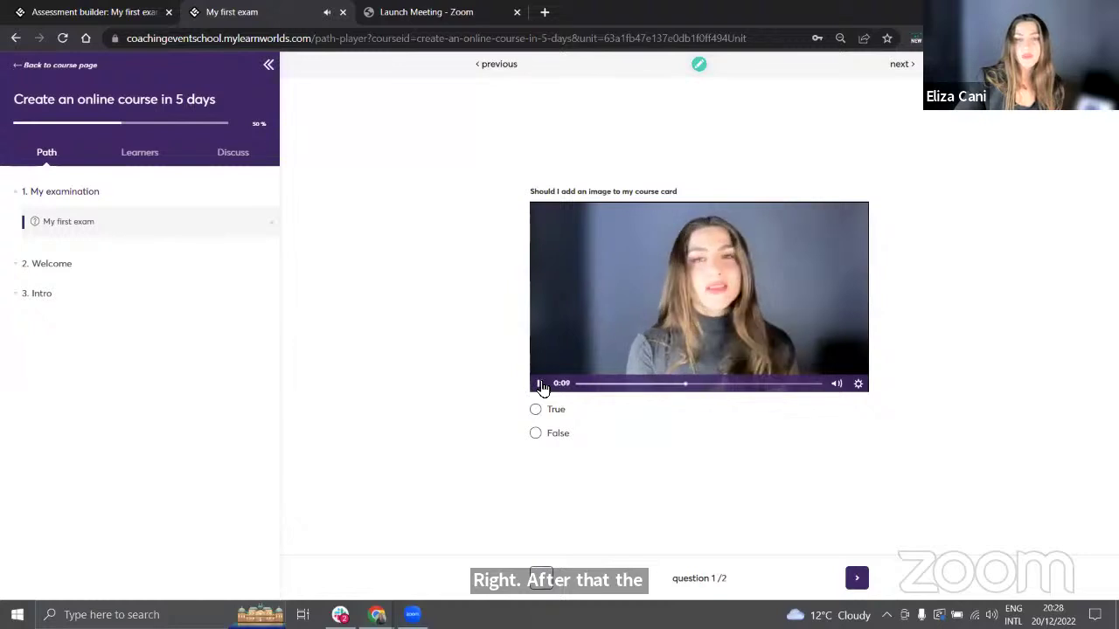
{"action": "left_click", "coordinate": [674, 306]}
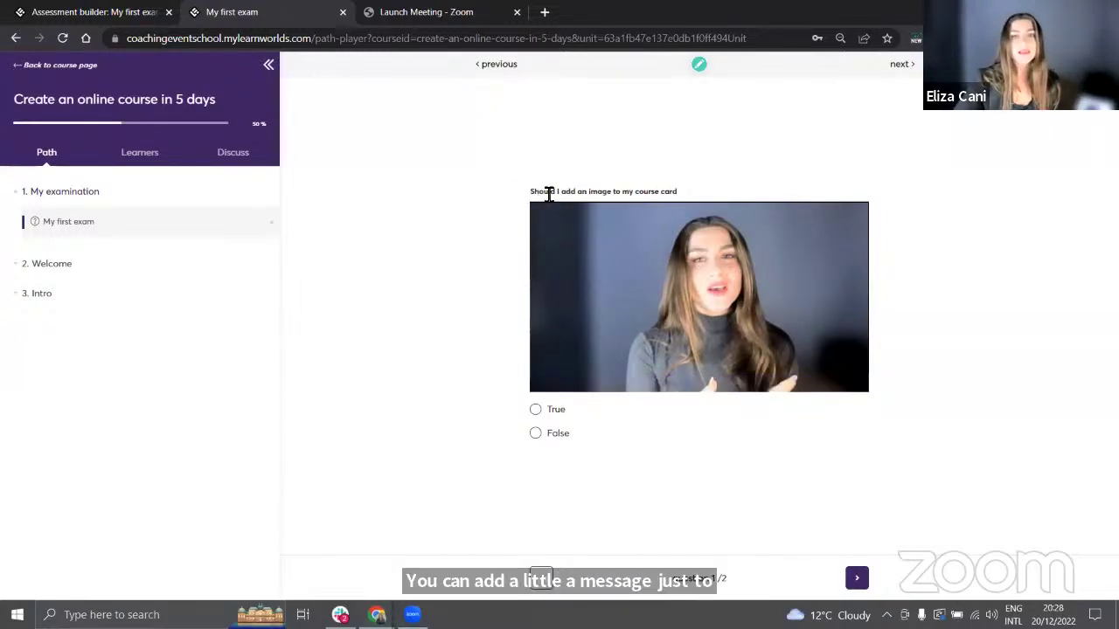
Answer True to the first question and All the above to the second, and submit the assessment
{"action": "left_click", "coordinate": [535, 410]}
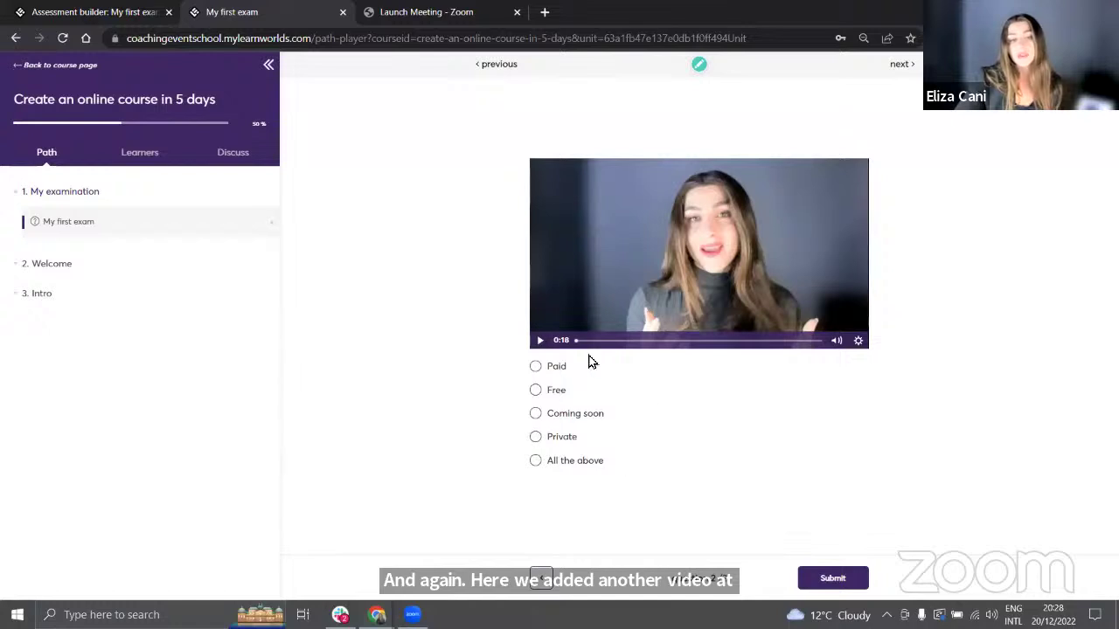
{"action": "left_click", "coordinate": [577, 413]}
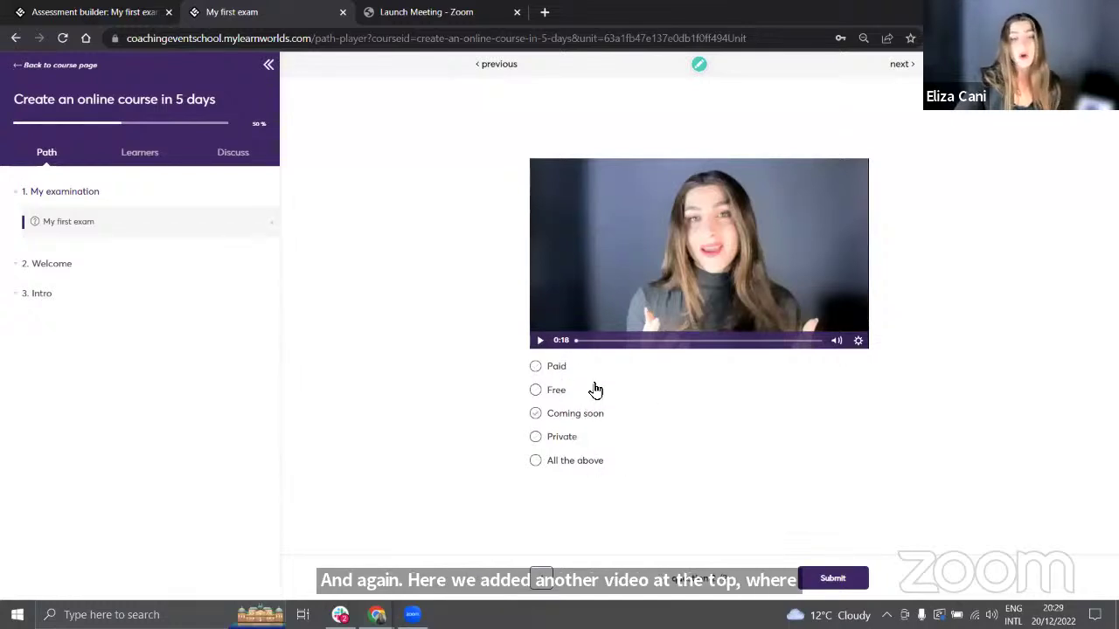
{"action": "left_click", "coordinate": [538, 462]}
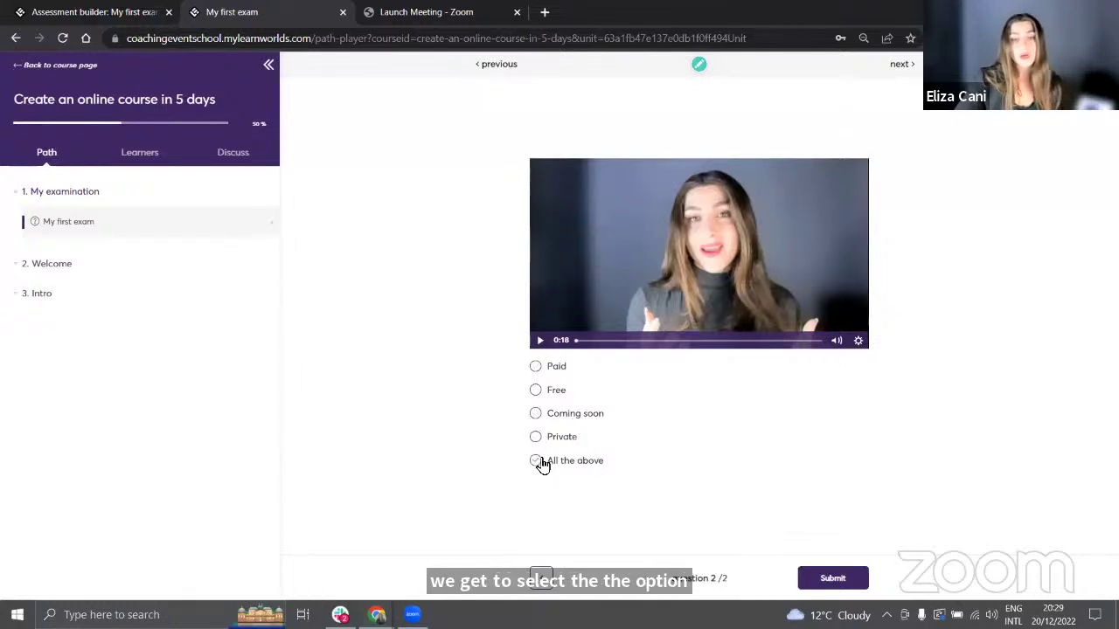
{"action": "left_click", "coordinate": [540, 462]}
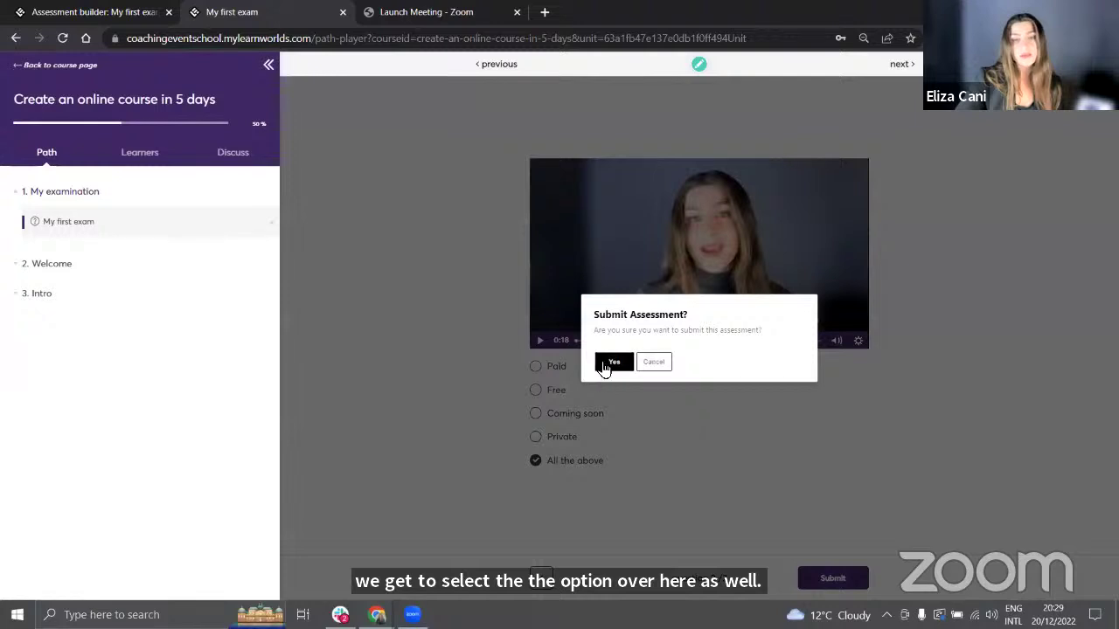
{"action": "left_click", "coordinate": [615, 366]}
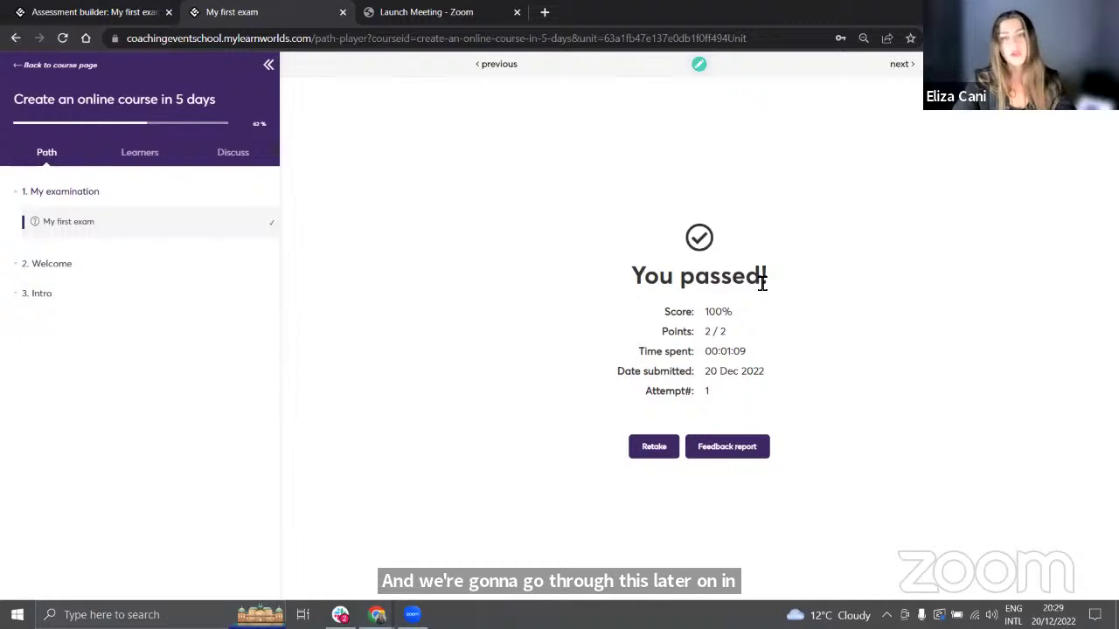
{"action": "key", "text": "alt+Tab"}
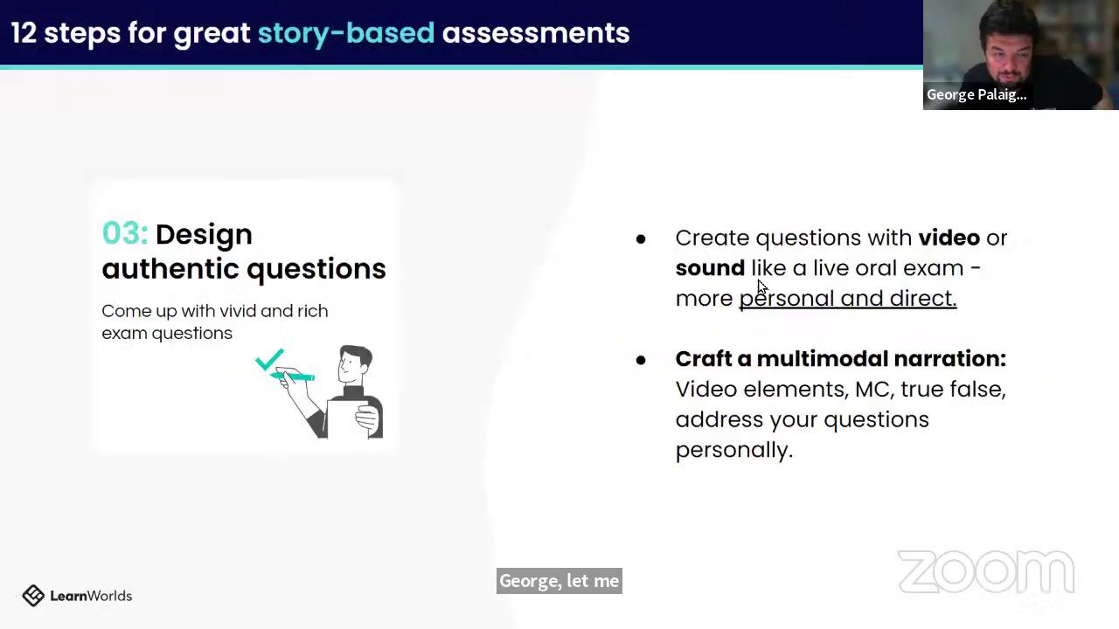
{"action": "key", "text": "Right"}
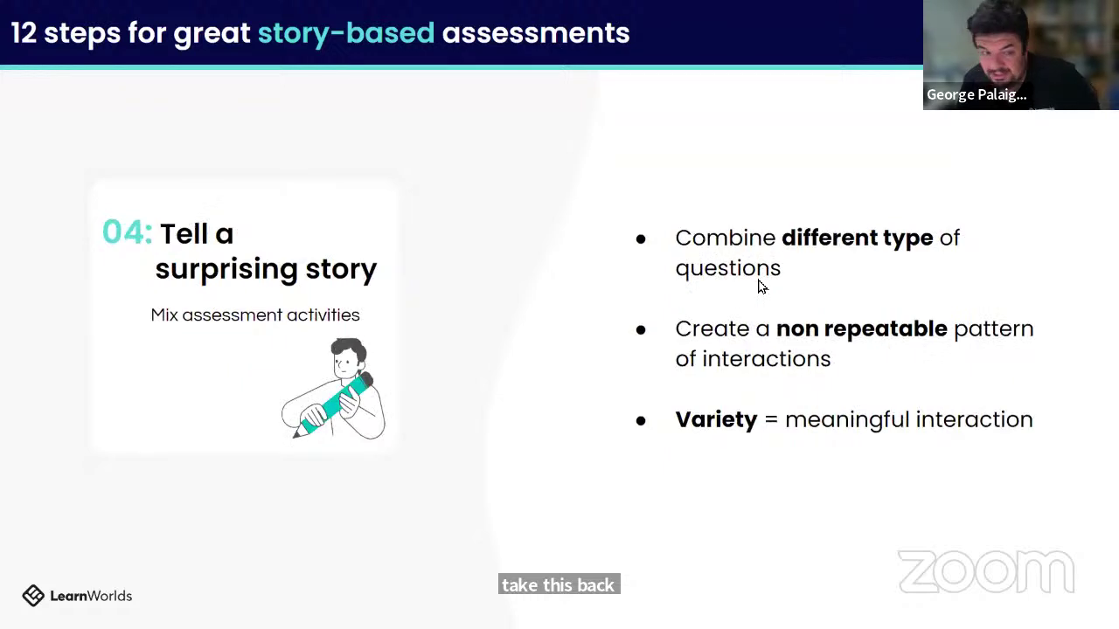
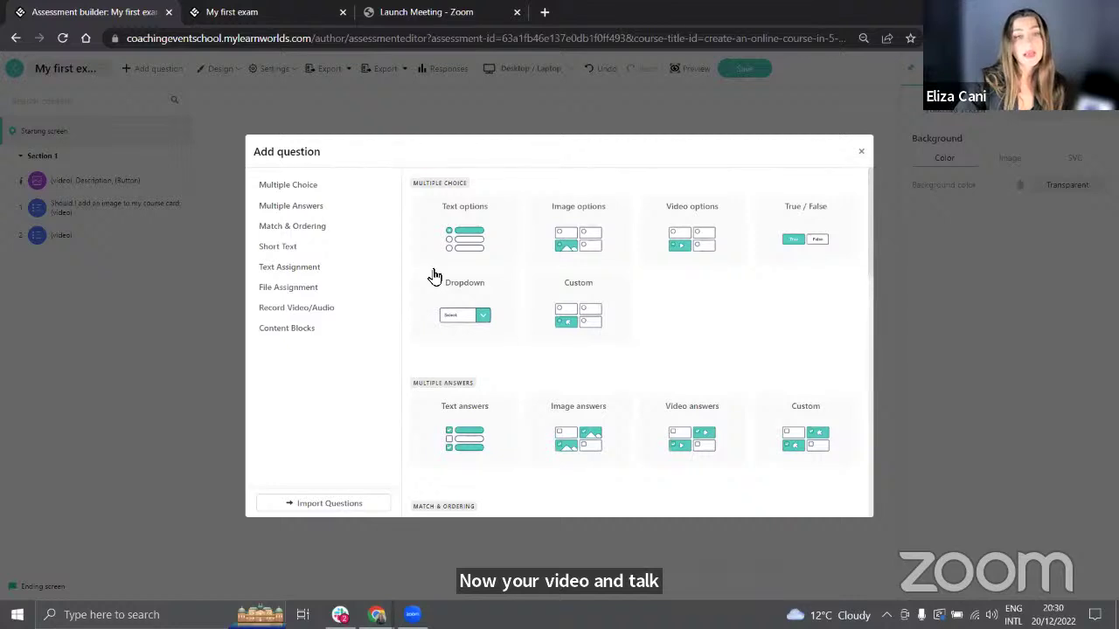
Add a Record video question to the end of Section 1
{"action": "scroll", "coordinate": [495, 320], "scroll_direction": "down", "scroll_amount": 4}
{"action": "scroll", "coordinate": [494, 322], "scroll_direction": "down", "scroll_amount": 5}
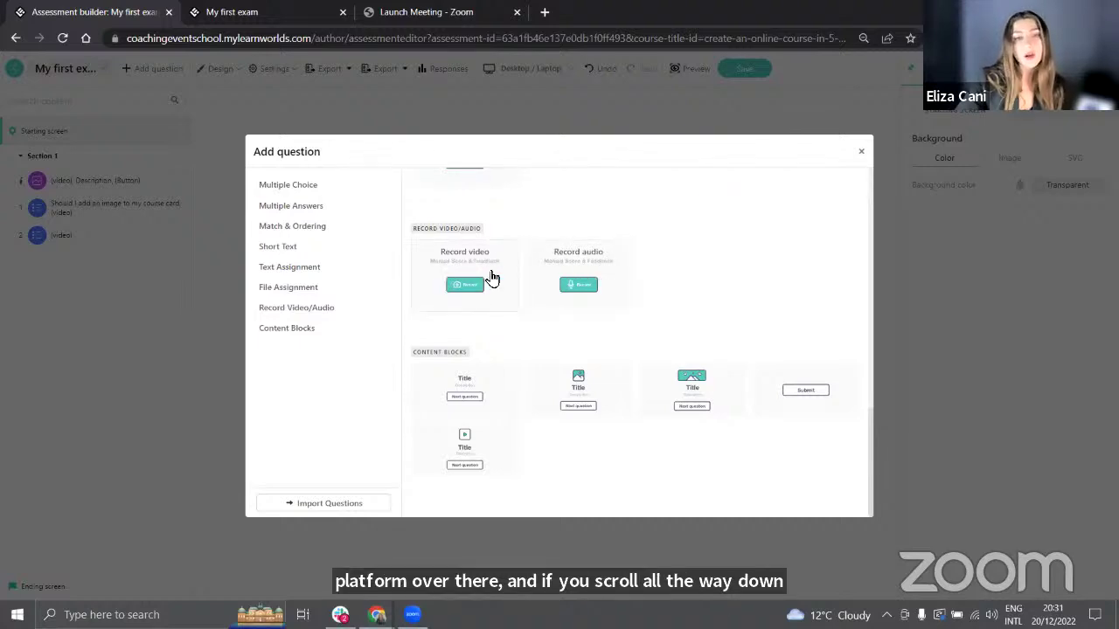
{"action": "left_click", "coordinate": [464, 285]}
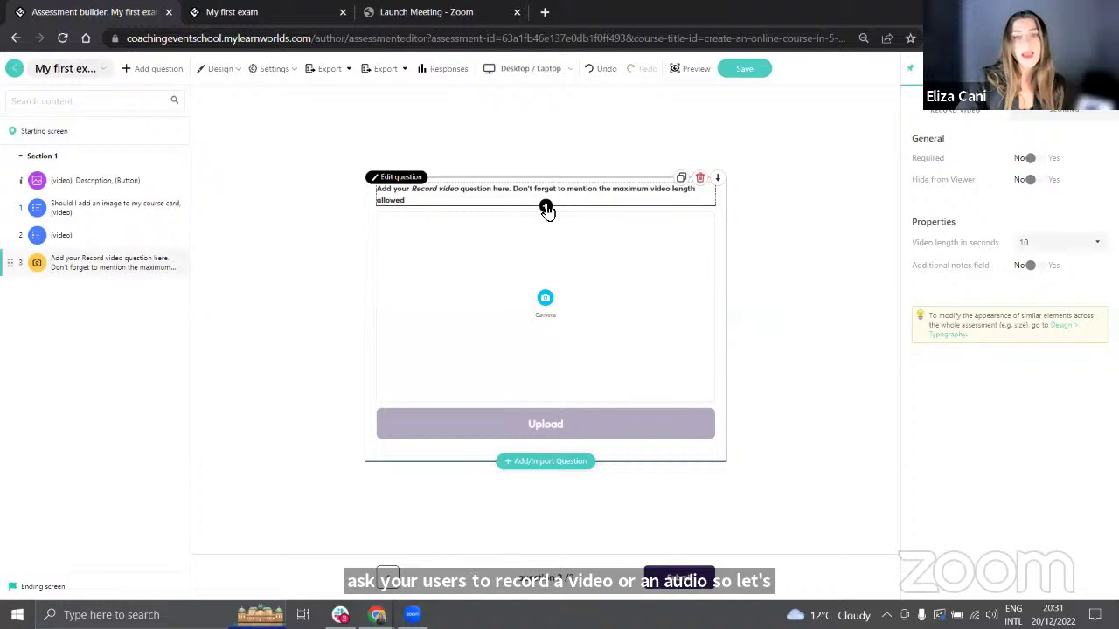
Insert a horizontal screen showing assessment event q3.mp4 from Create an online course in 5 days, and delete the placeholder question text
{"action": "left_click", "coordinate": [547, 210]}
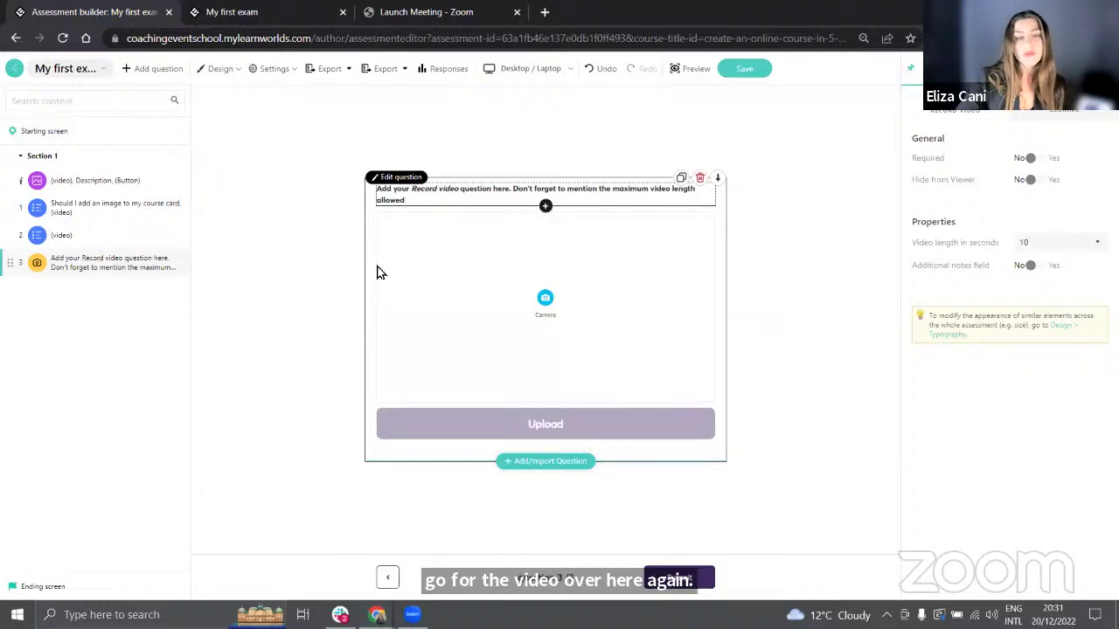
{"action": "left_click", "coordinate": [323, 386]}
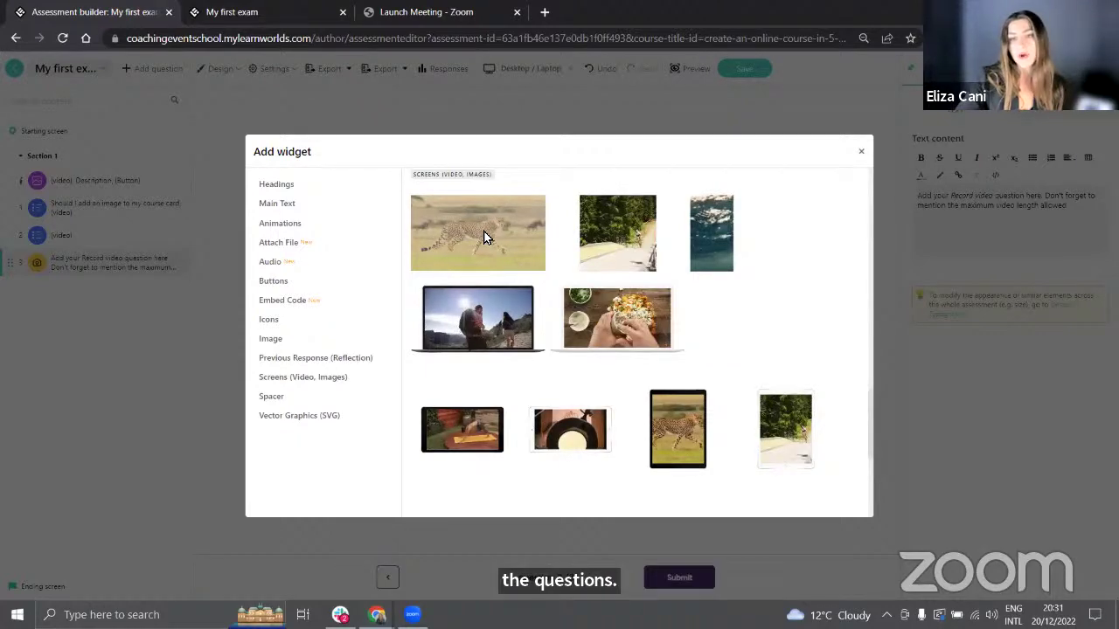
{"action": "left_click", "coordinate": [486, 237]}
{"action": "left_click", "coordinate": [1037, 456]}
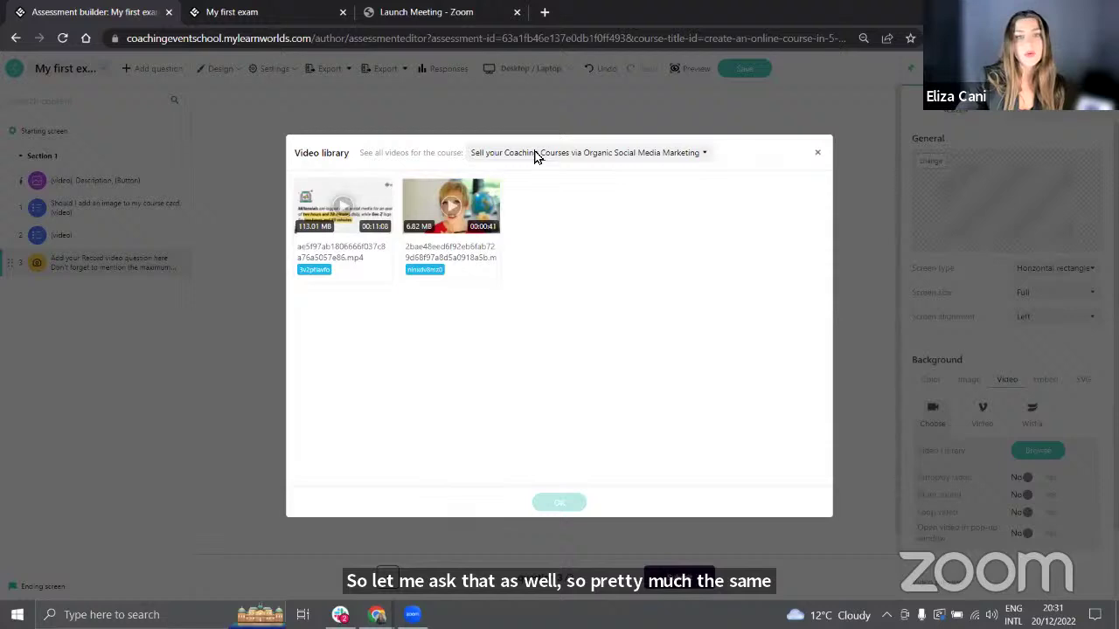
{"action": "left_click", "coordinate": [535, 154]}
{"action": "left_click", "coordinate": [530, 195]}
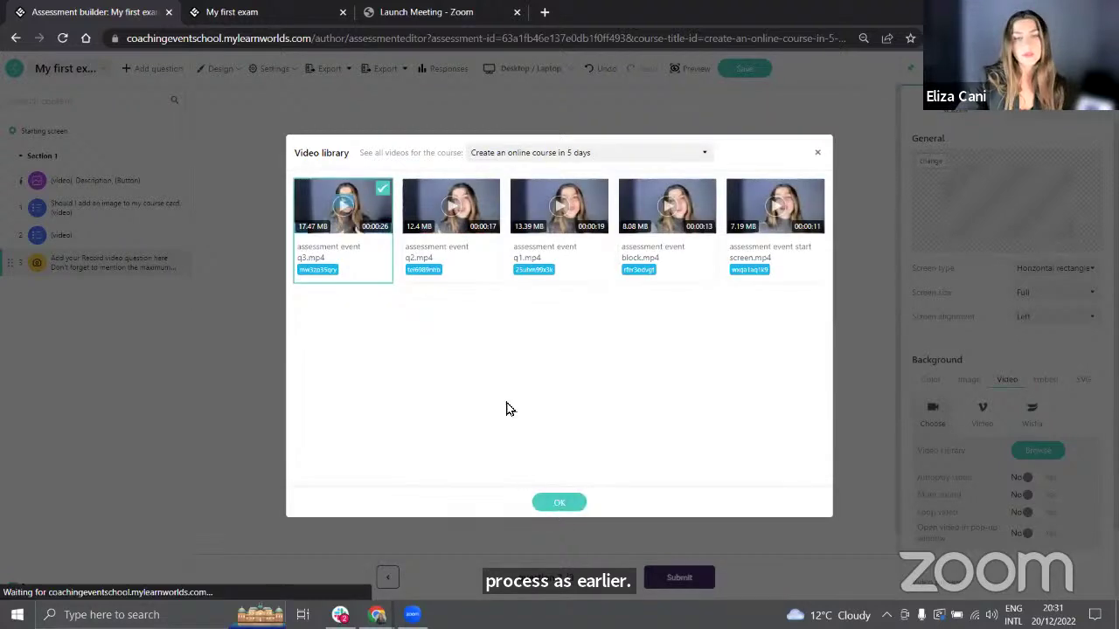
{"action": "key", "text": "Return"}
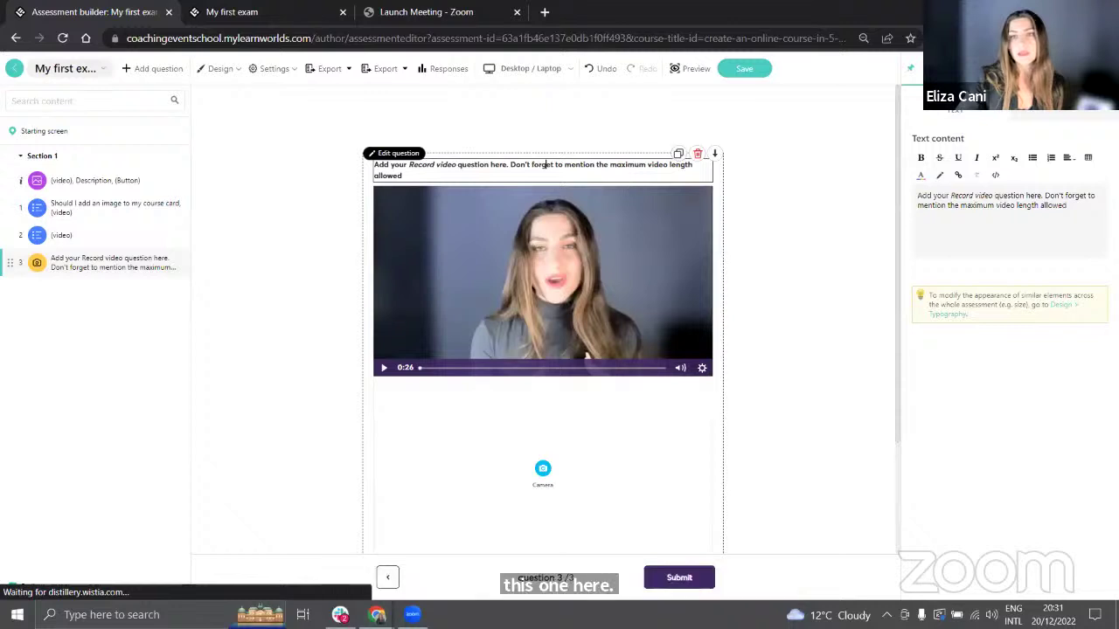
{"action": "key", "text": "Delete"}
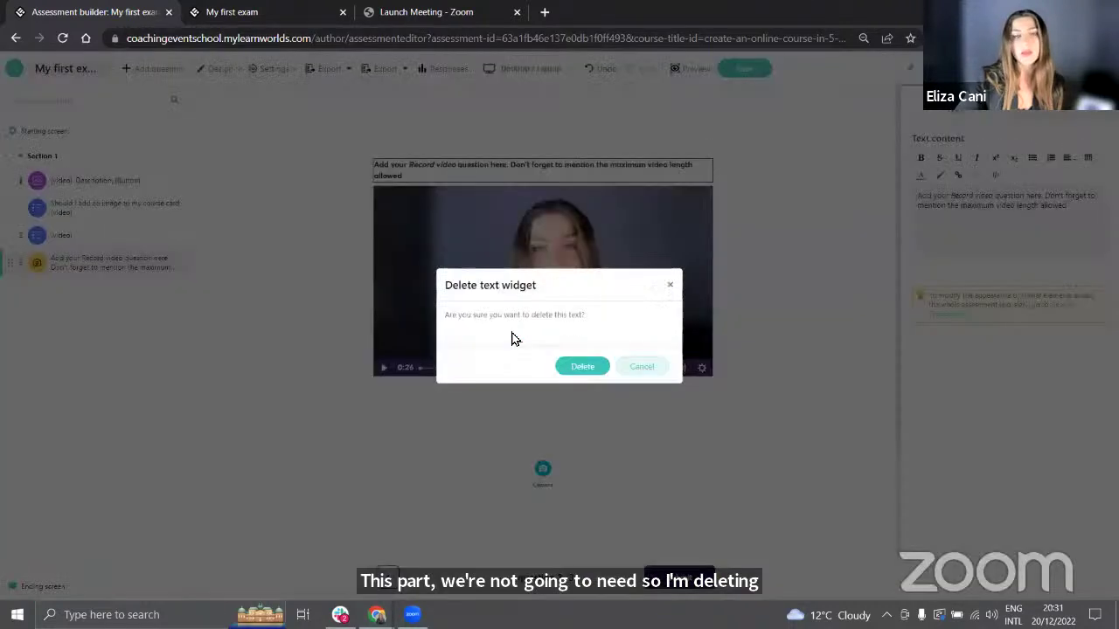
{"action": "key", "text": "Return"}
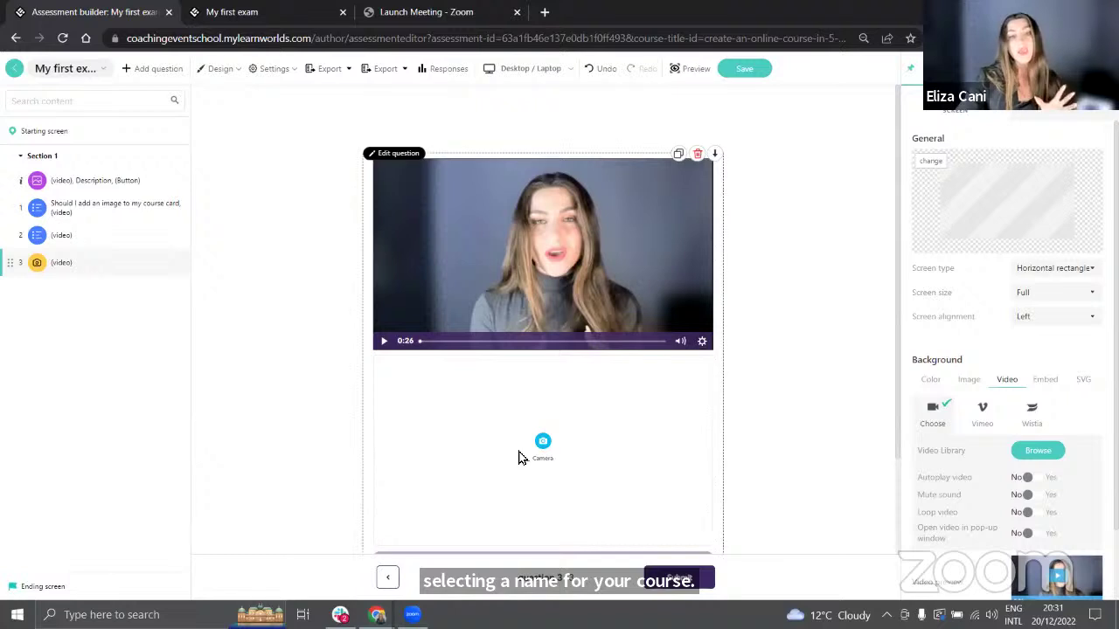
Make the Record video question required, with a 20-second video length and an additional notes field
{"action": "left_click", "coordinate": [568, 467]}
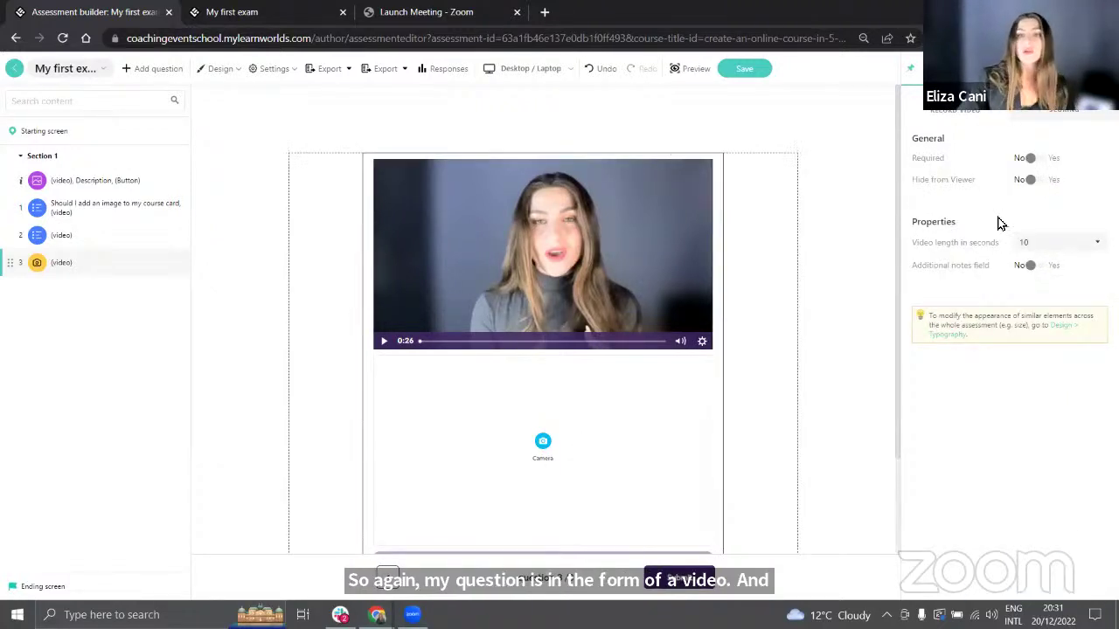
{"action": "left_click", "coordinate": [1028, 158]}
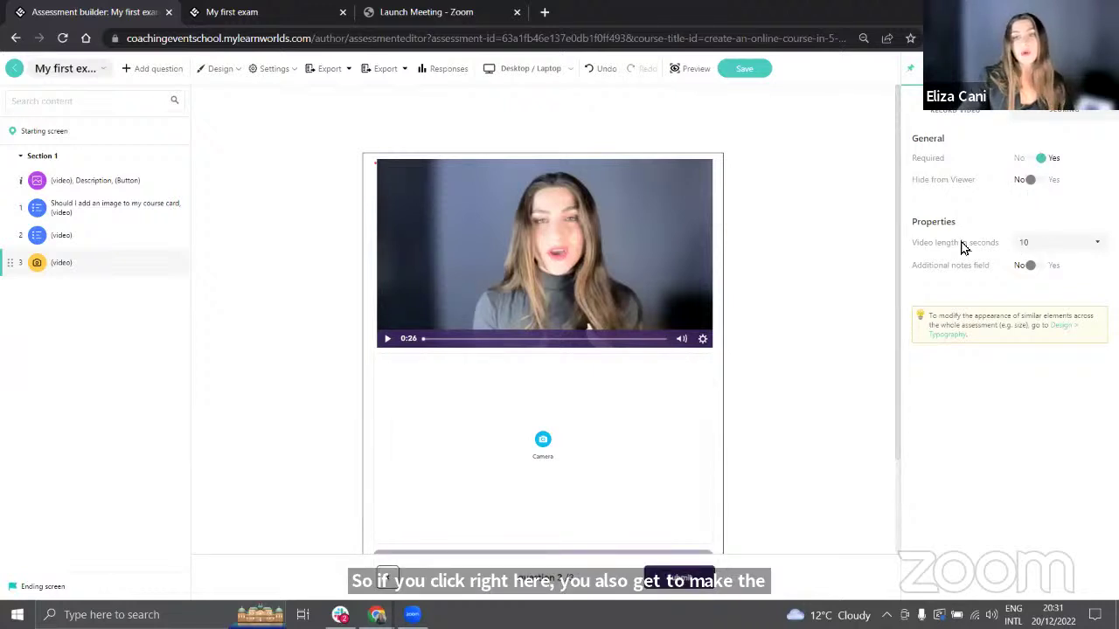
{"action": "left_click", "coordinate": [1077, 249]}
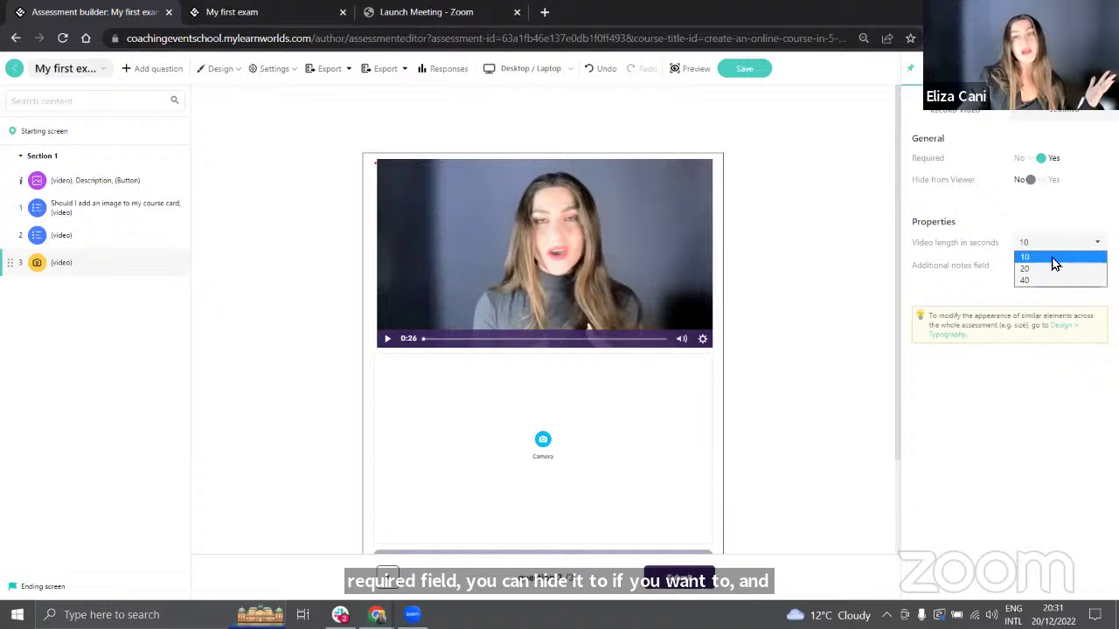
{"action": "left_click", "coordinate": [979, 268]}
{"action": "left_click", "coordinate": [1042, 242]}
{"action": "left_click", "coordinate": [1042, 268]}
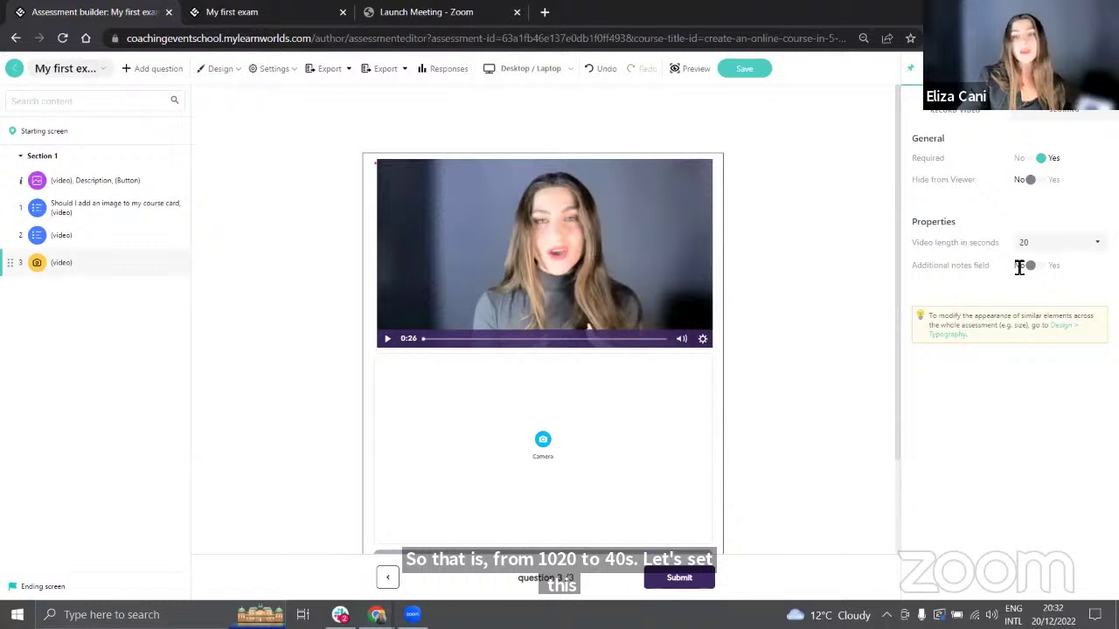
{"action": "left_click", "coordinate": [1031, 268]}
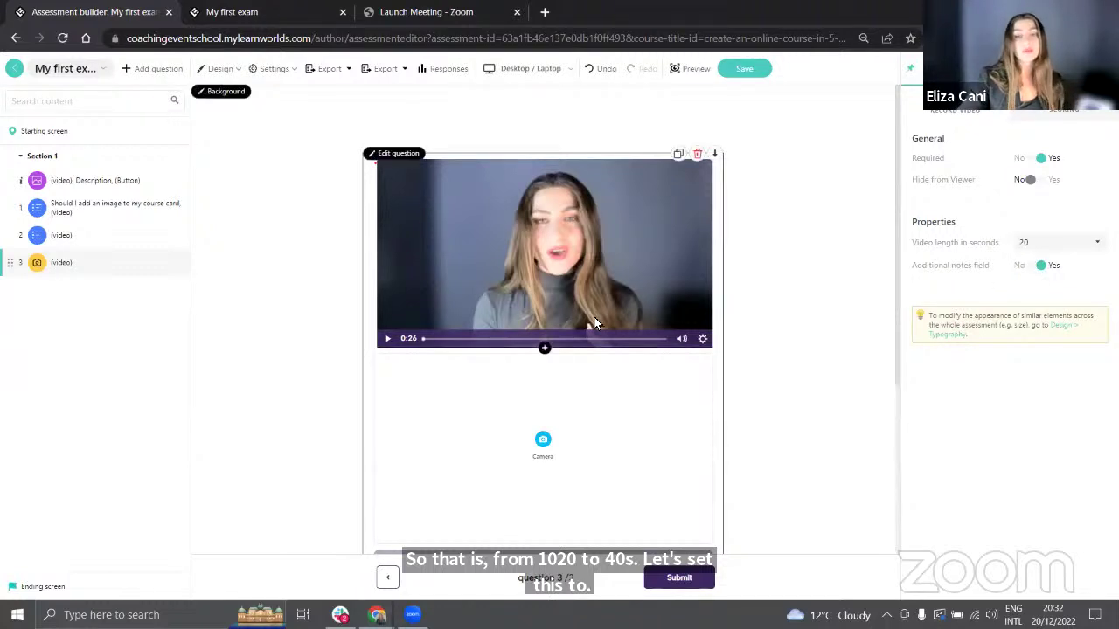
{"action": "scroll", "coordinate": [594, 316], "scroll_direction": "down", "scroll_amount": 4}
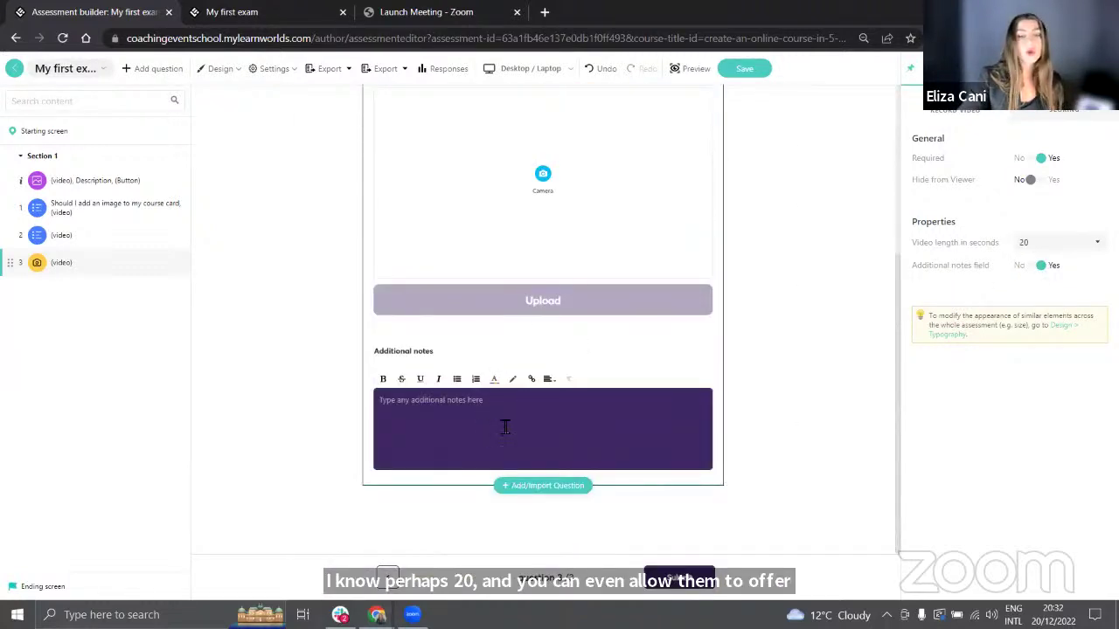
{"action": "scroll", "coordinate": [732, 212], "scroll_direction": "up", "scroll_amount": 1}
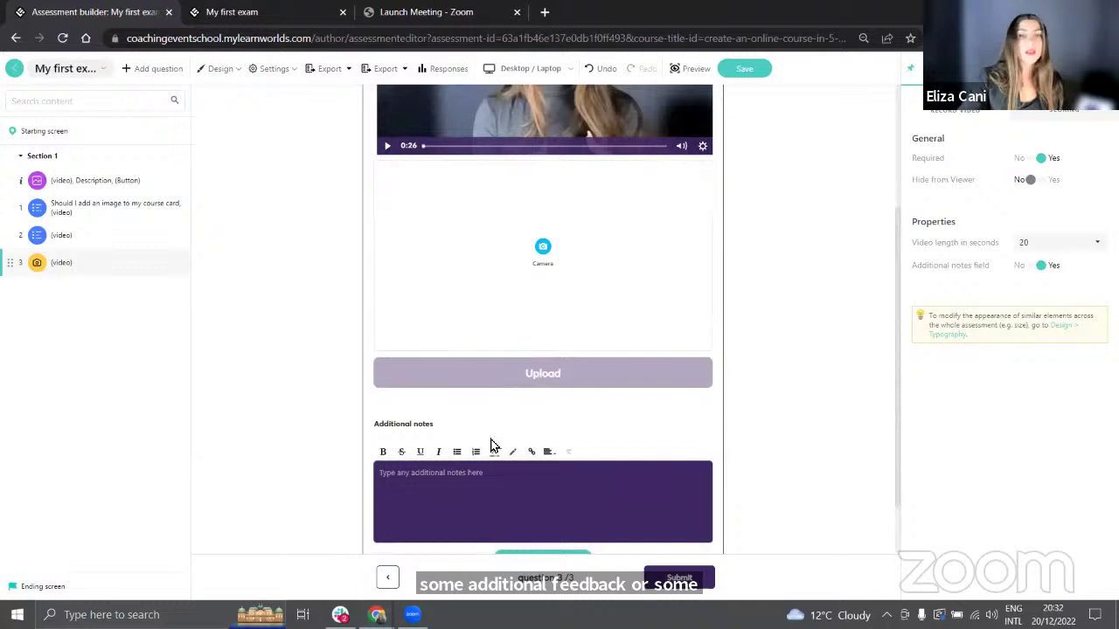
{"action": "scroll", "coordinate": [489, 446], "scroll_direction": "up", "scroll_amount": 2}
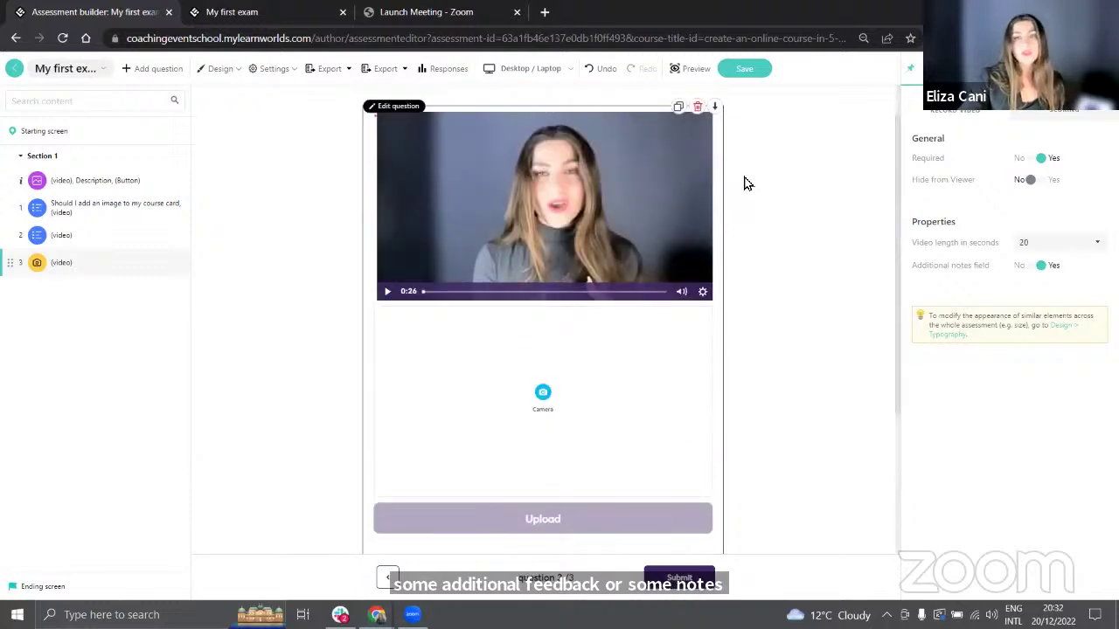
{"action": "scroll", "coordinate": [748, 184], "scroll_direction": "up", "scroll_amount": 1}
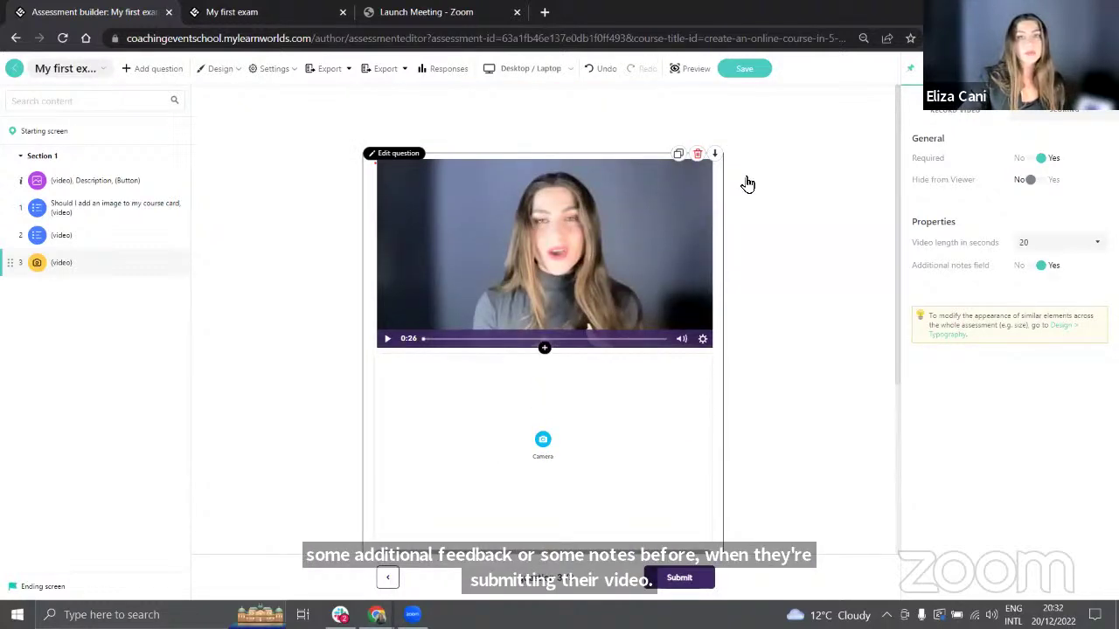
Save the assessment with its new Record video question and open the learner preview
{"action": "key", "text": "ctrl+s"}
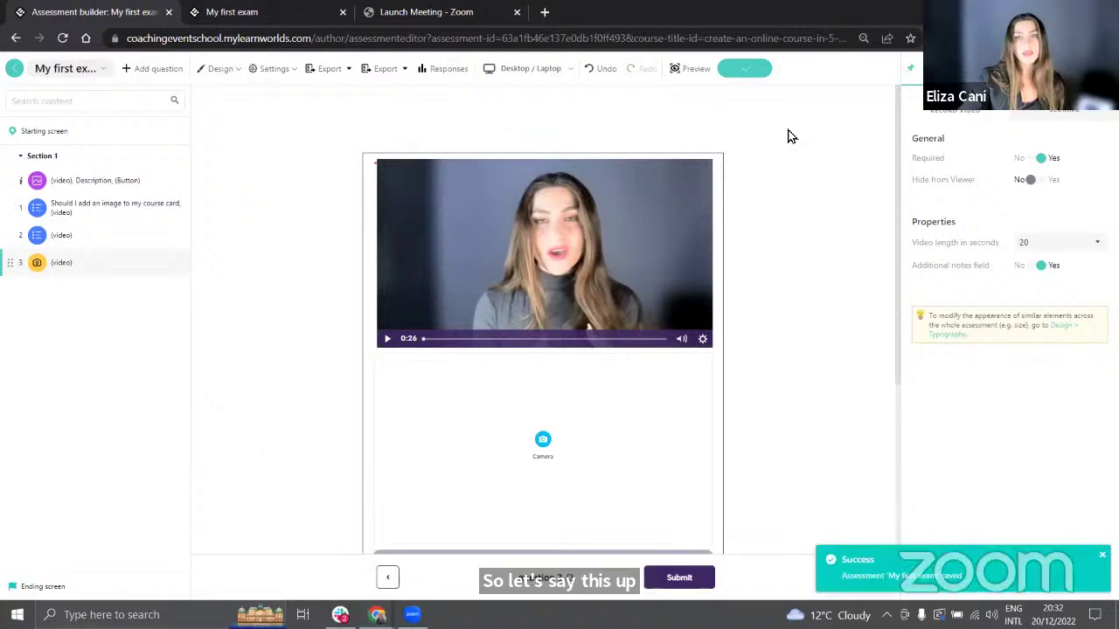
{"action": "left_click", "coordinate": [694, 76]}
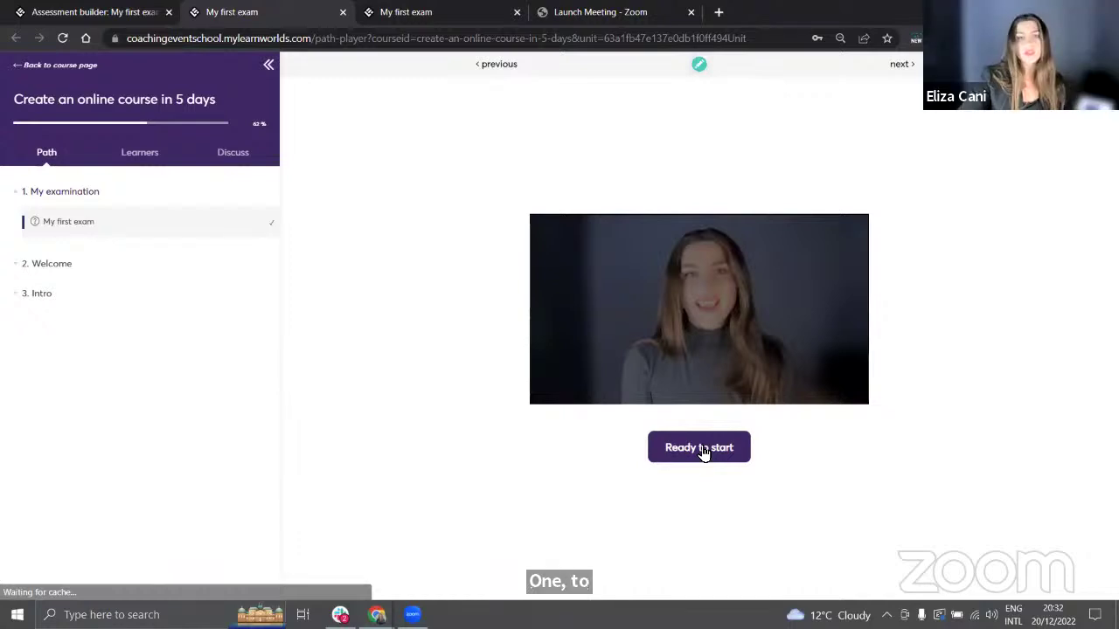
Start the previewed exam and answer the first two questions, choosing All the above for the second
{"action": "left_click", "coordinate": [698, 458]}
{"action": "left_click", "coordinate": [702, 451]}
{"action": "left_click", "coordinate": [535, 409]}
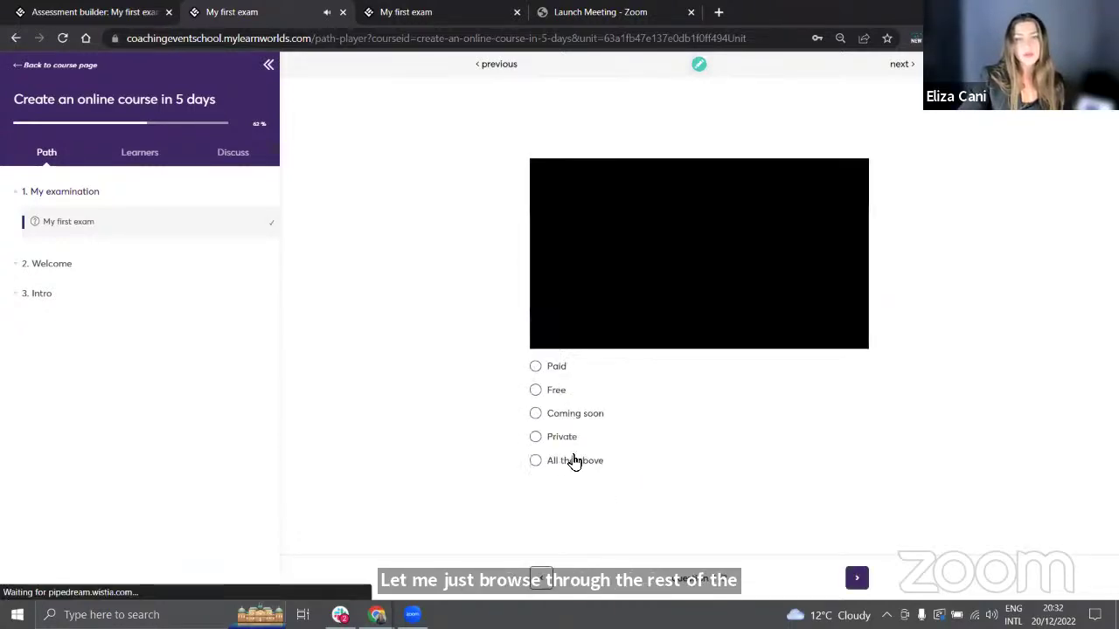
{"action": "left_click", "coordinate": [538, 461]}
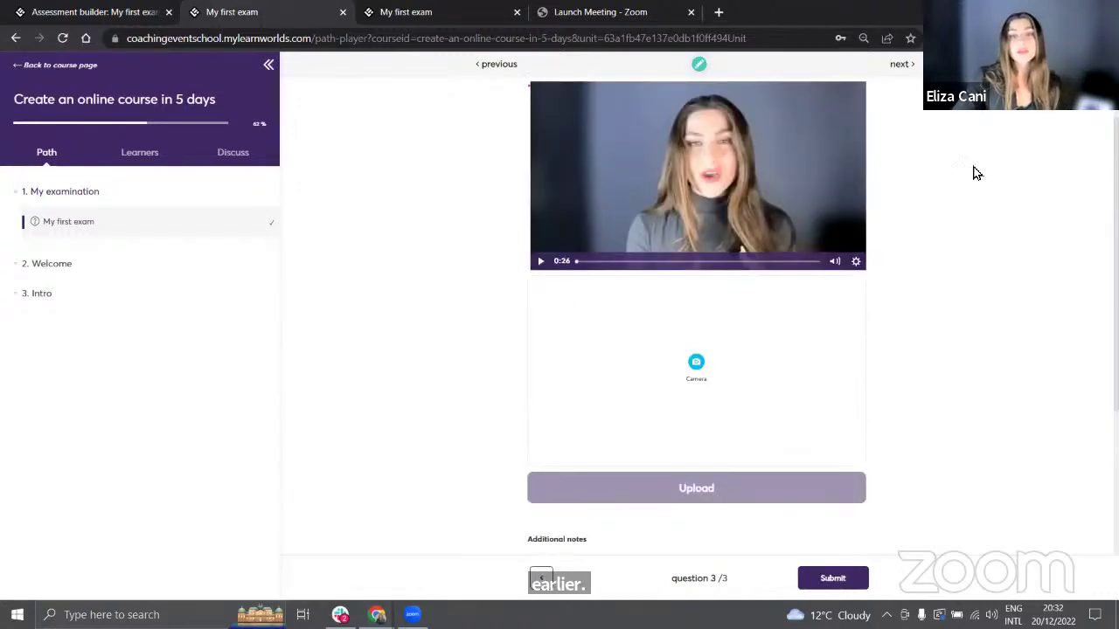
Play a few seconds of question 3's video, and record and accept a short camera answer
{"action": "left_click", "coordinate": [541, 263]}
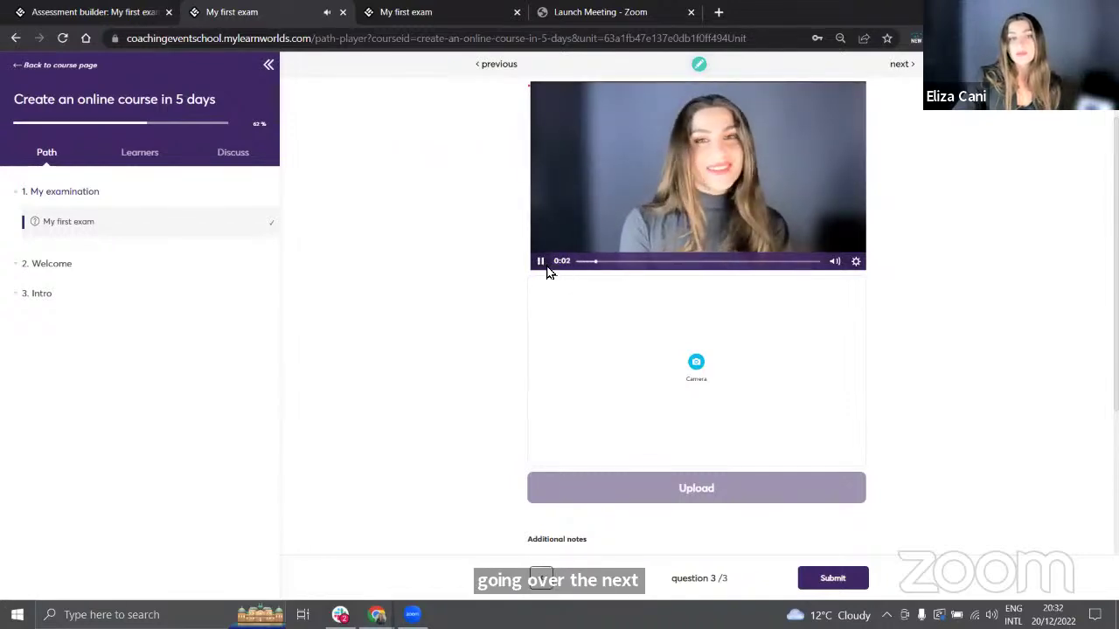
{"action": "left_click", "coordinate": [539, 260]}
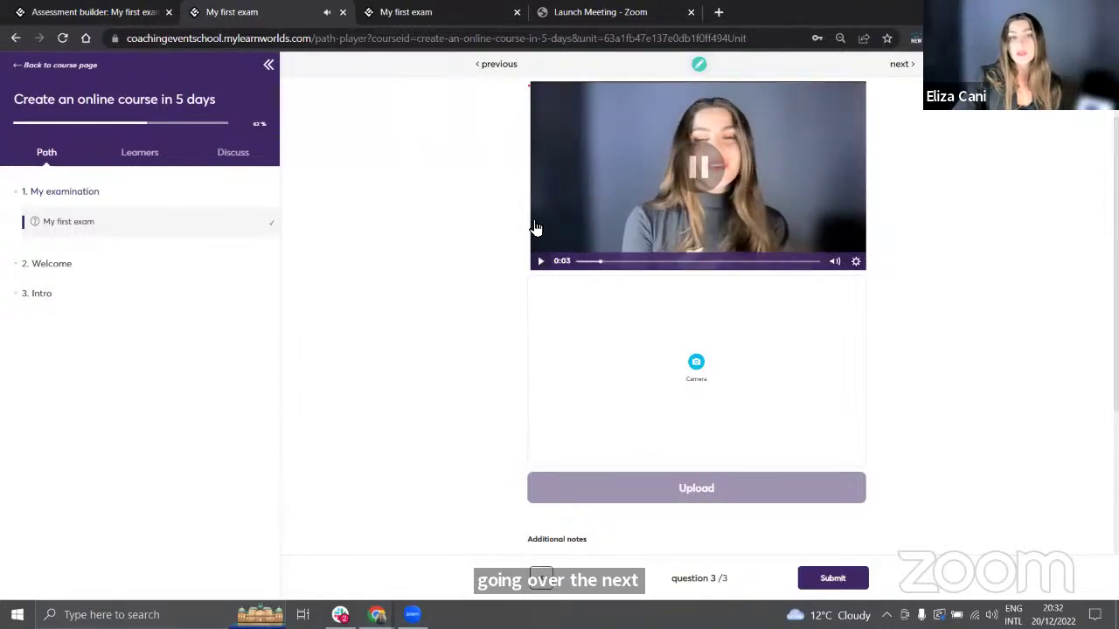
{"action": "left_click", "coordinate": [699, 365]}
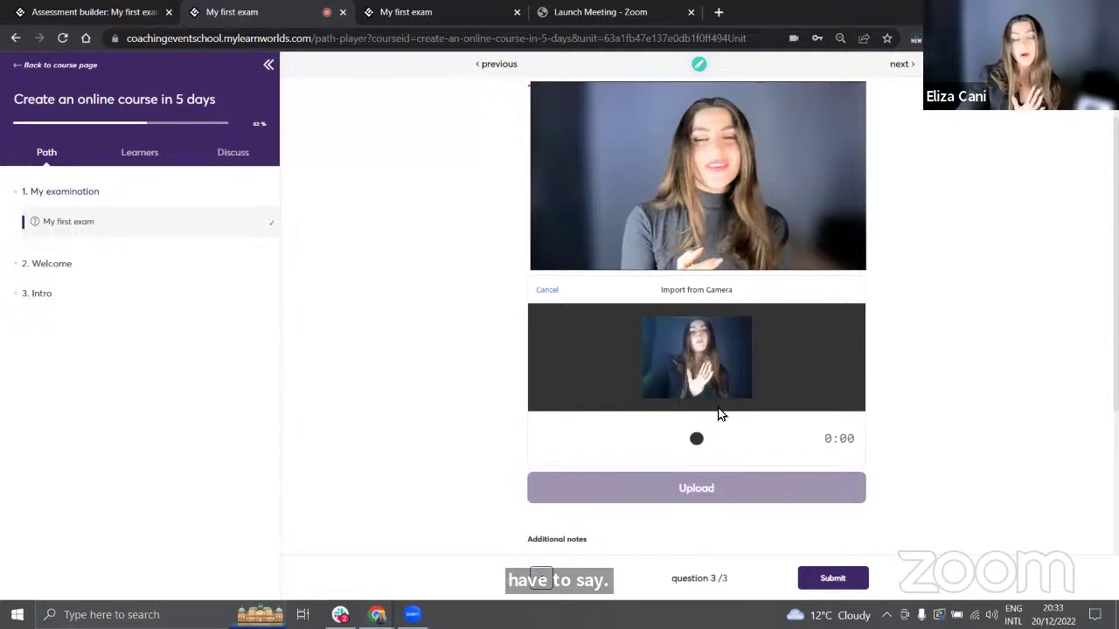
{"action": "left_click", "coordinate": [697, 441]}
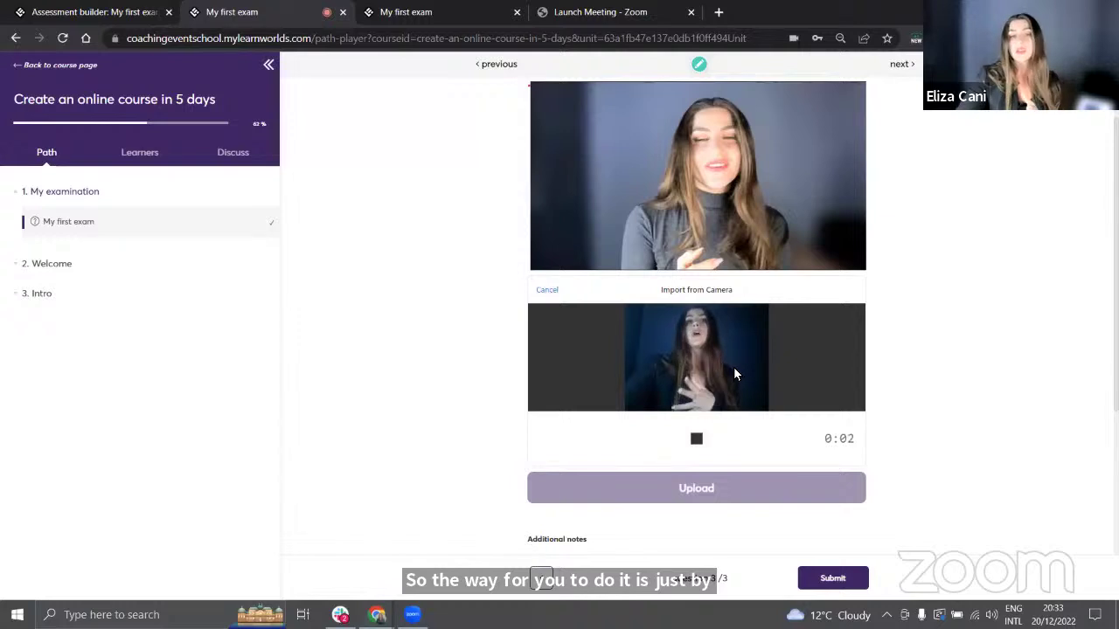
{"action": "left_click", "coordinate": [698, 440]}
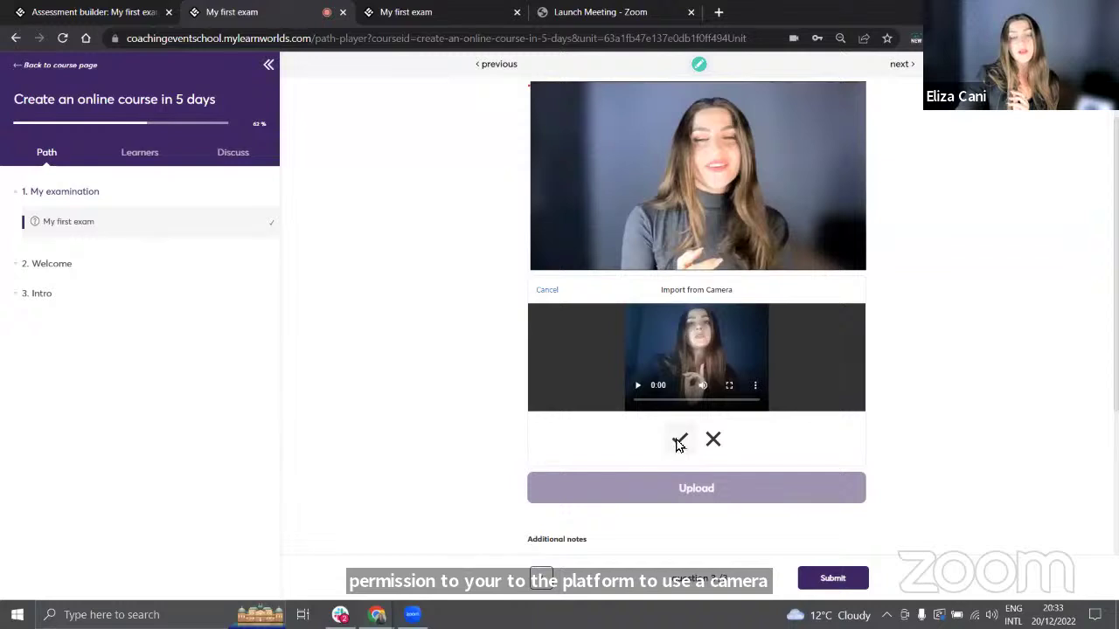
{"action": "left_click", "coordinate": [679, 440]}
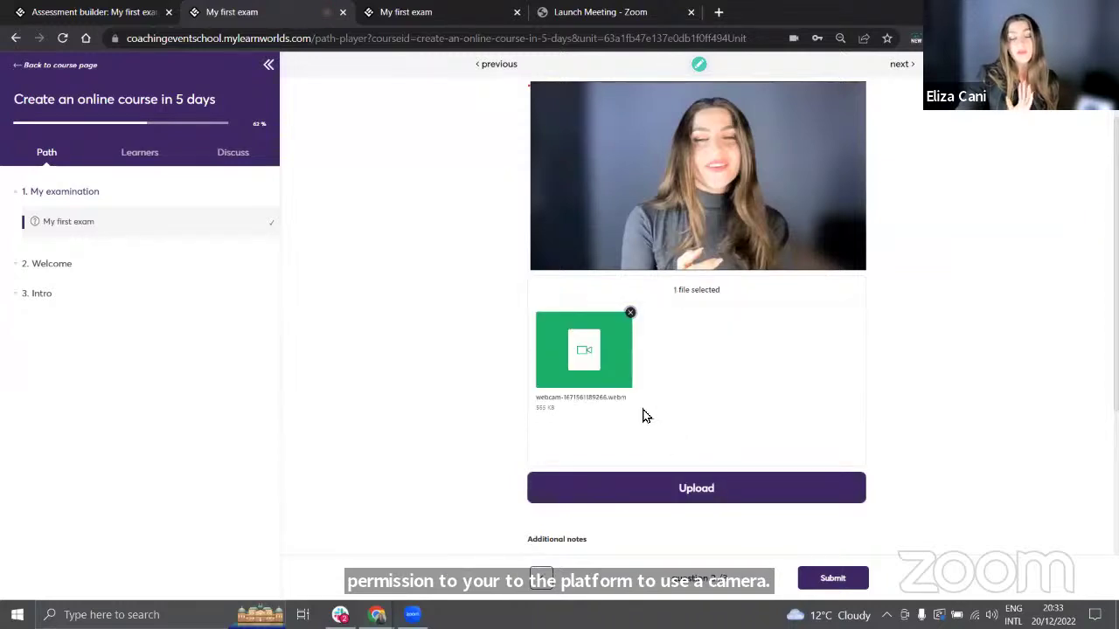
Upload the recorded webcam video as the answer to question 3, leaving the additional notes empty
{"action": "scroll", "coordinate": [573, 462], "scroll_direction": "down", "scroll_amount": 2}
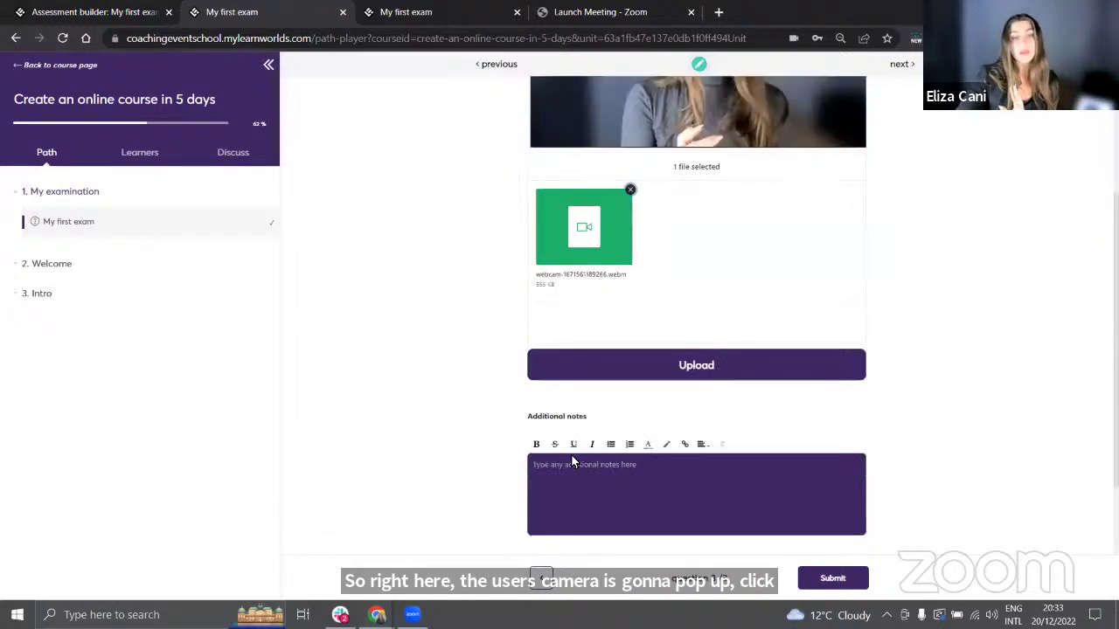
{"action": "scroll", "coordinate": [577, 437], "scroll_direction": "down", "scroll_amount": 1}
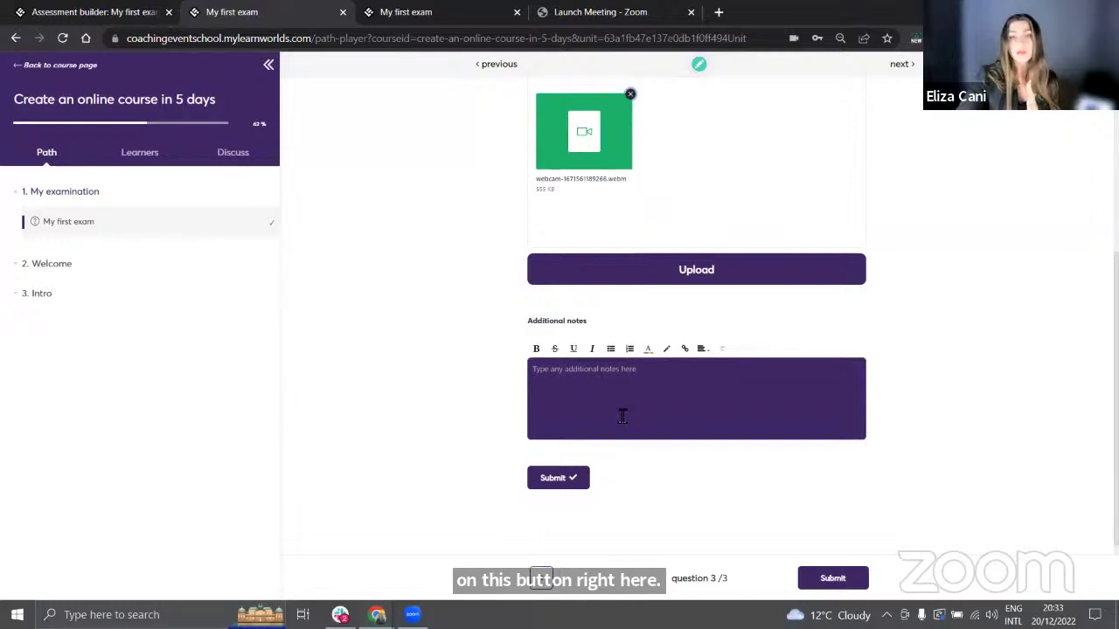
{"action": "scroll", "coordinate": [732, 437], "scroll_direction": "up", "scroll_amount": 1}
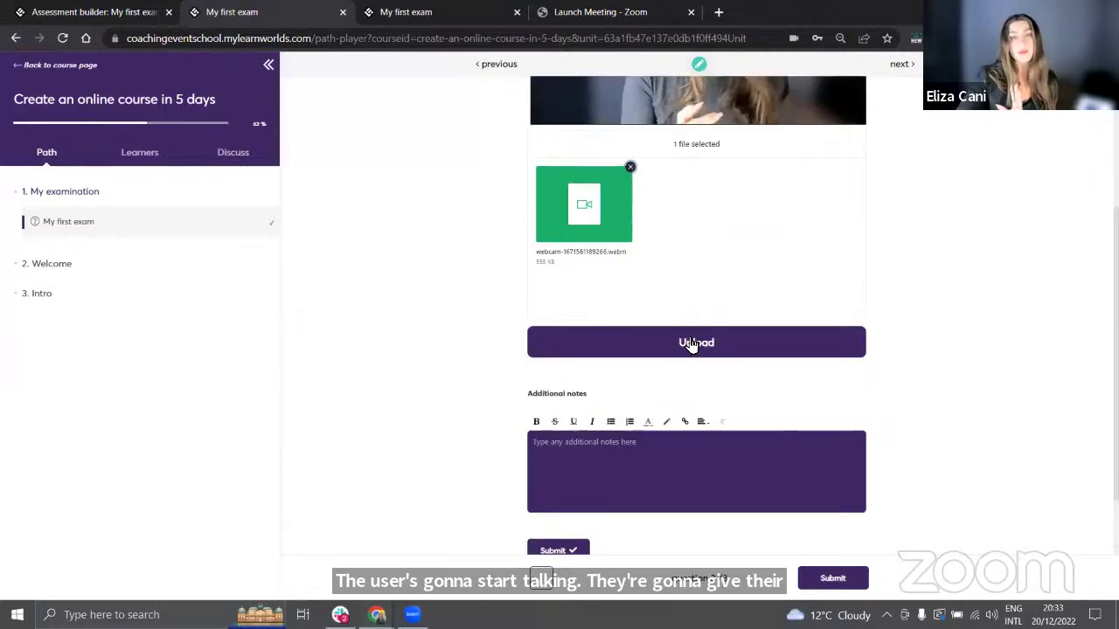
{"action": "left_click", "coordinate": [693, 342]}
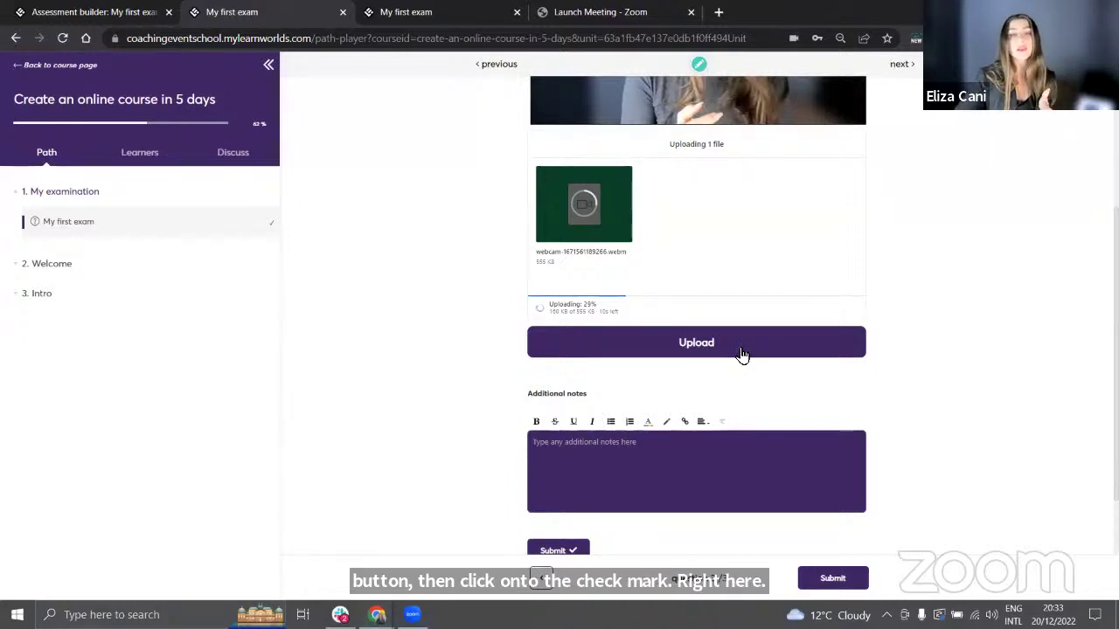
{"action": "scroll", "coordinate": [739, 347], "scroll_direction": "up", "scroll_amount": 2}
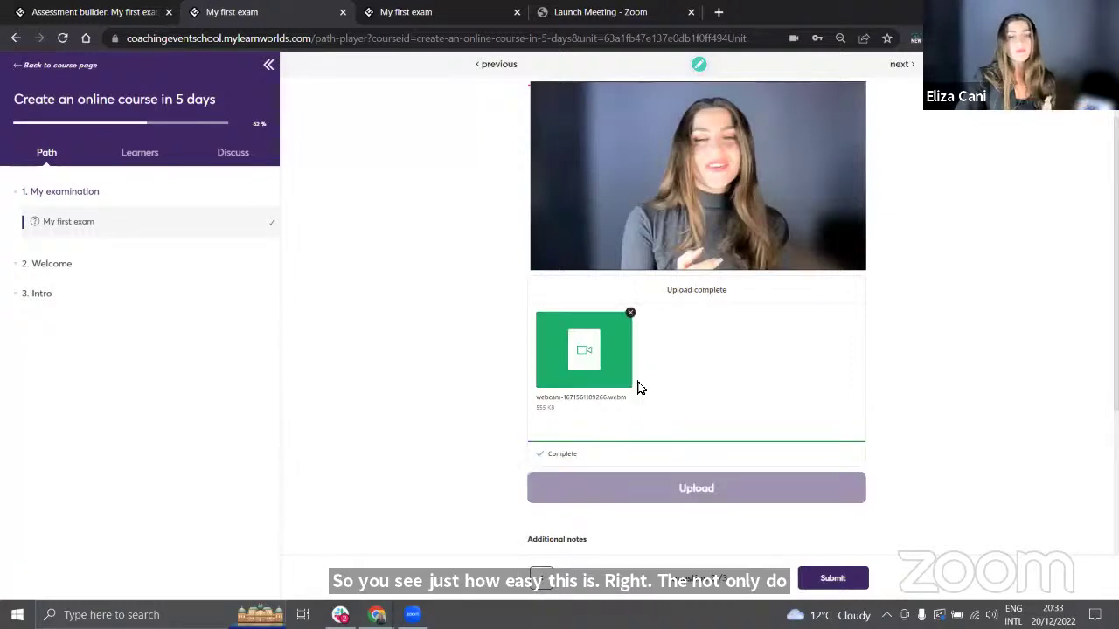
Submit the completed exam from question 3 with the additional notes left empty, and confirm the submission
{"action": "scroll", "coordinate": [651, 394], "scroll_direction": "down", "scroll_amount": 1}
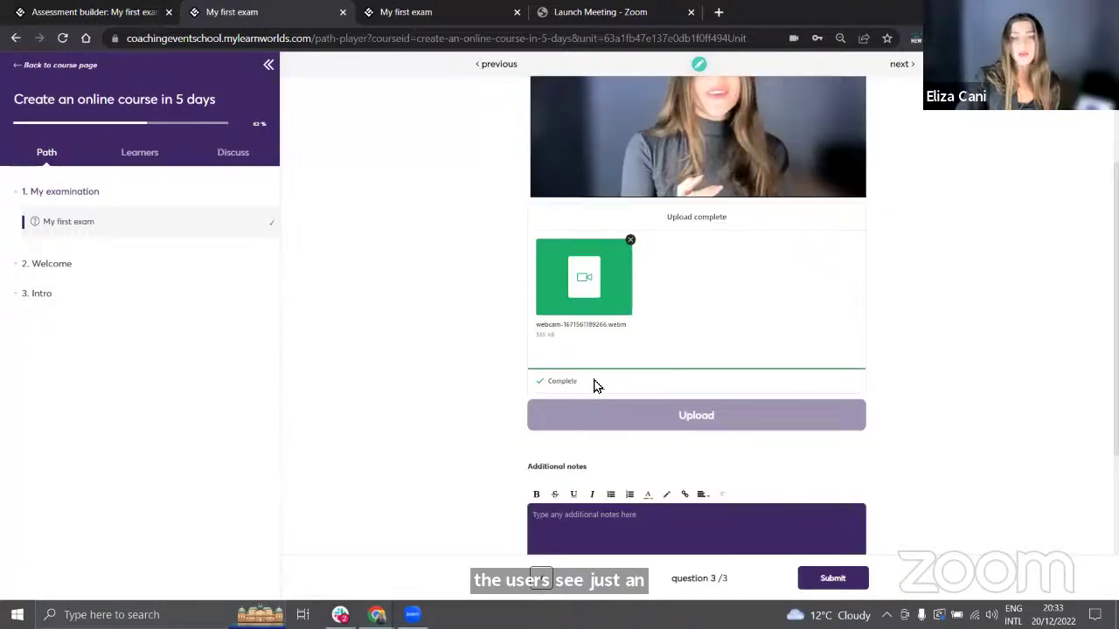
{"action": "scroll", "coordinate": [775, 314], "scroll_direction": "down", "scroll_amount": 2}
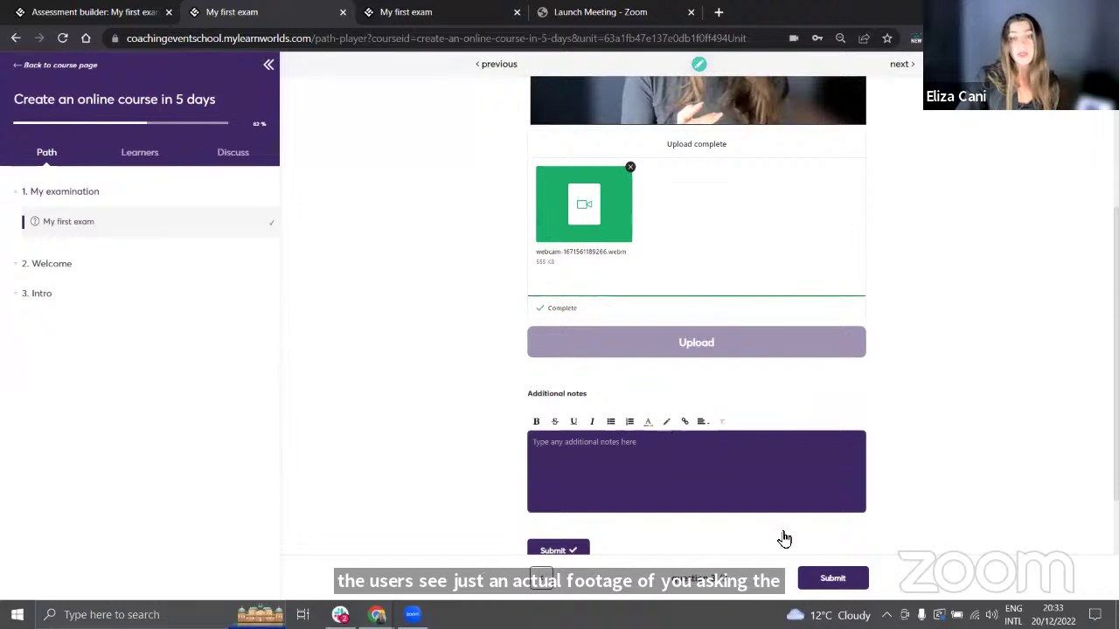
{"action": "left_click", "coordinate": [844, 581]}
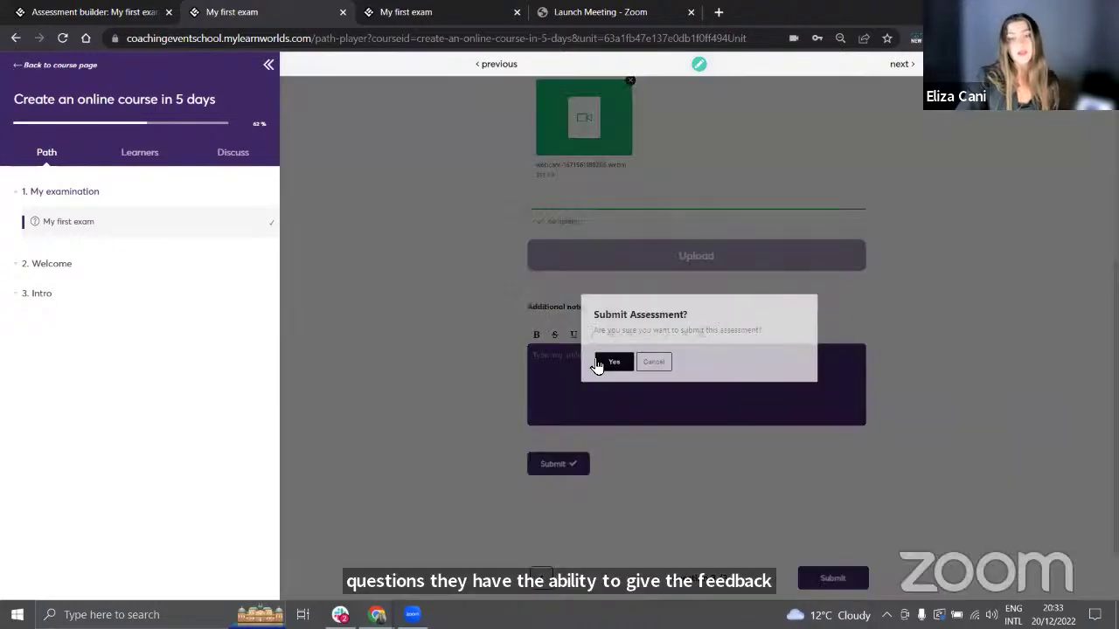
{"action": "key", "text": "Return"}
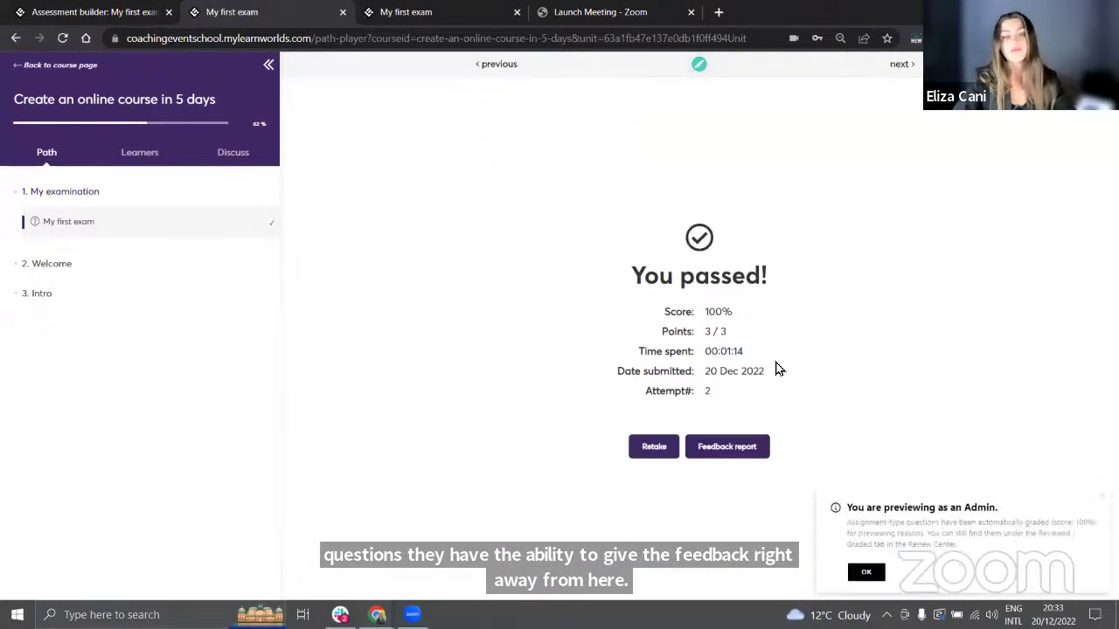
Switch to the story-based assessments slide presentation and advance to slide 05, "Go beyond the ordinary"
{"action": "key", "text": "alt+Tab"}
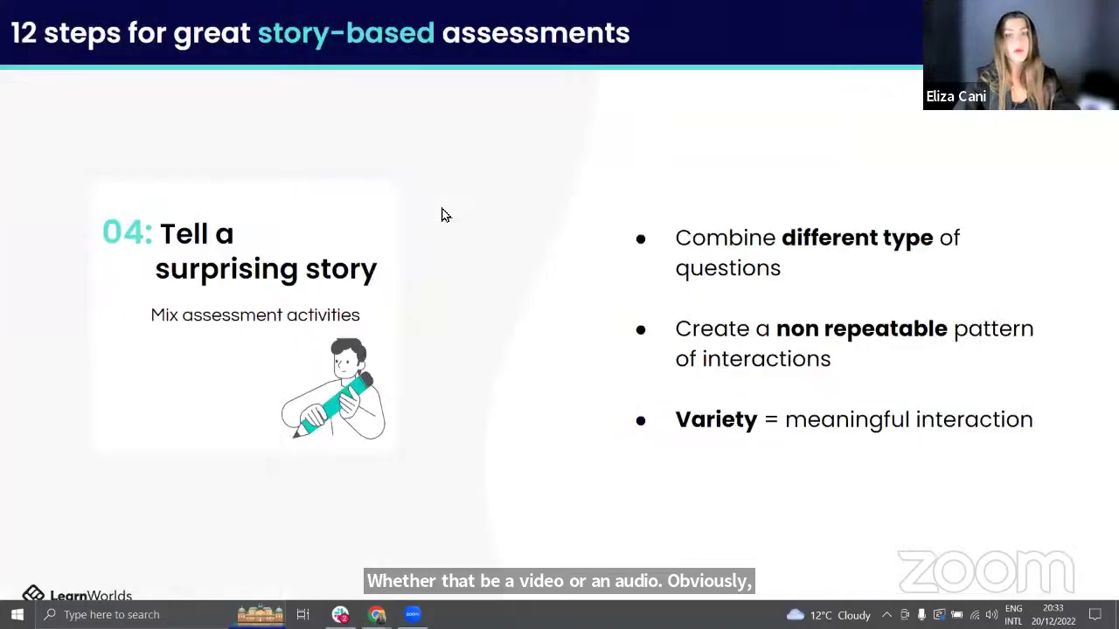
{"action": "key", "text": "Right"}
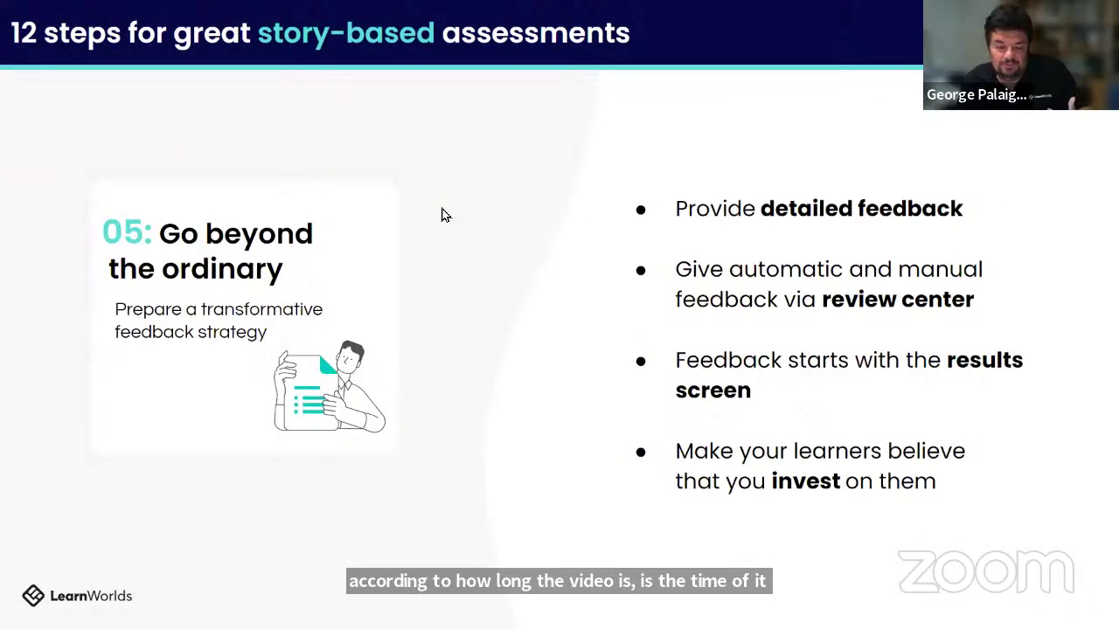